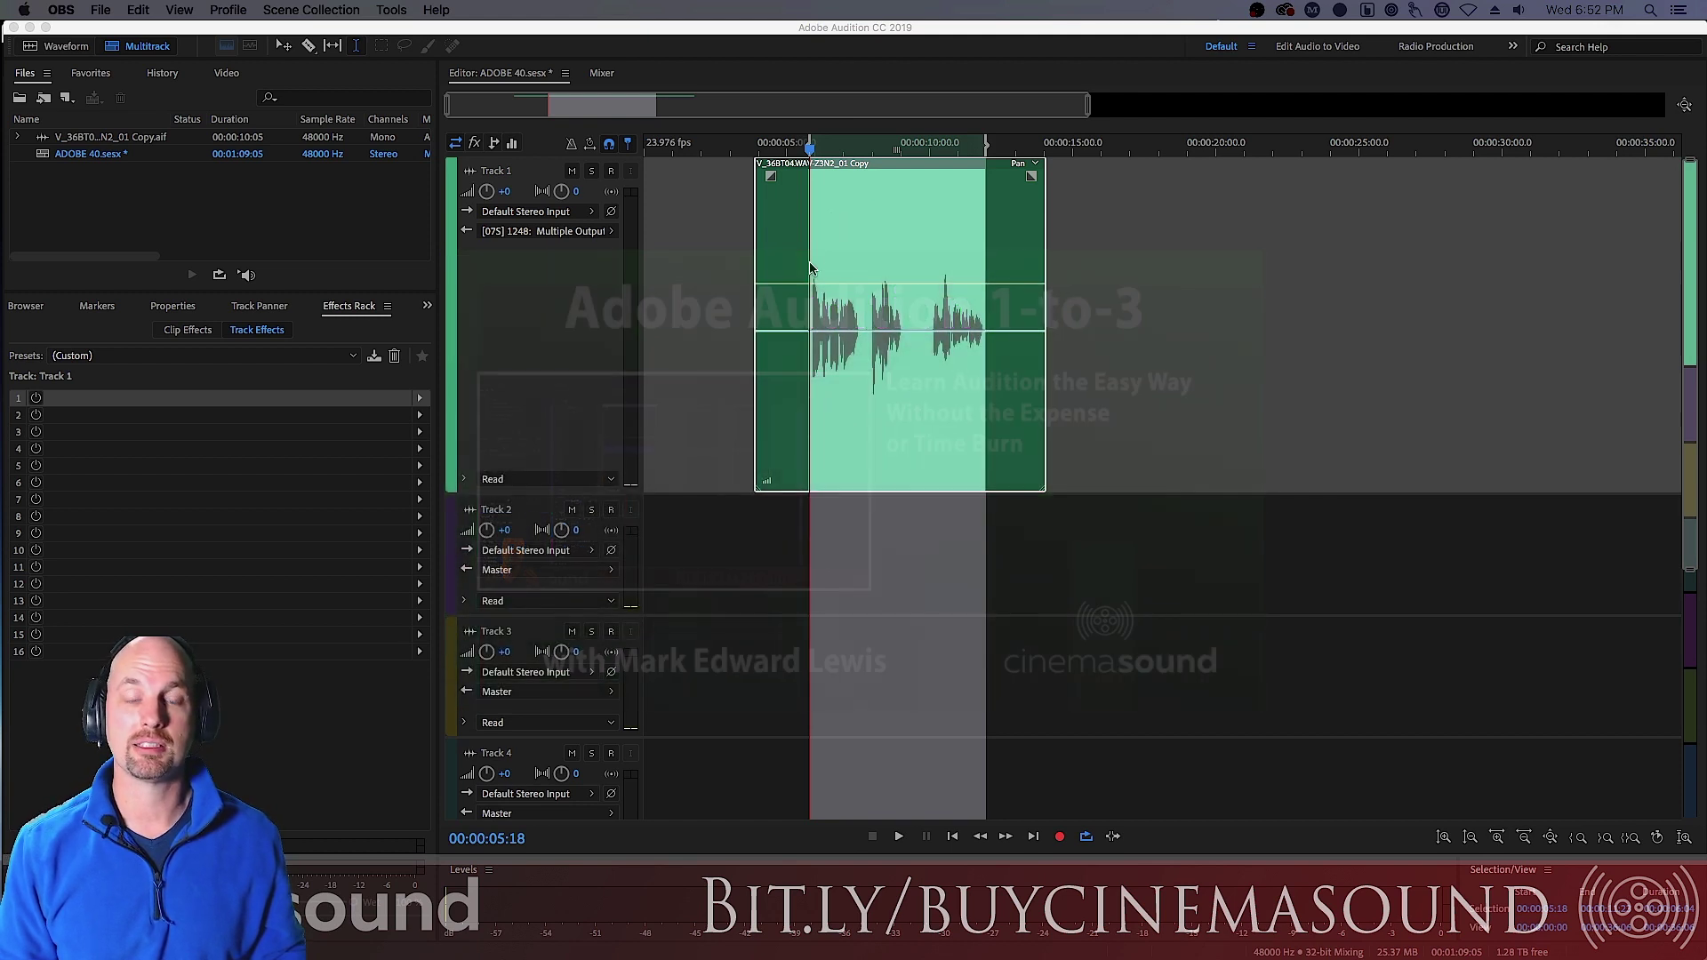
# Step: Play back the selected part of the dialogue to hear it
pyautogui.click(1075, 317)
pyautogui.press('space')
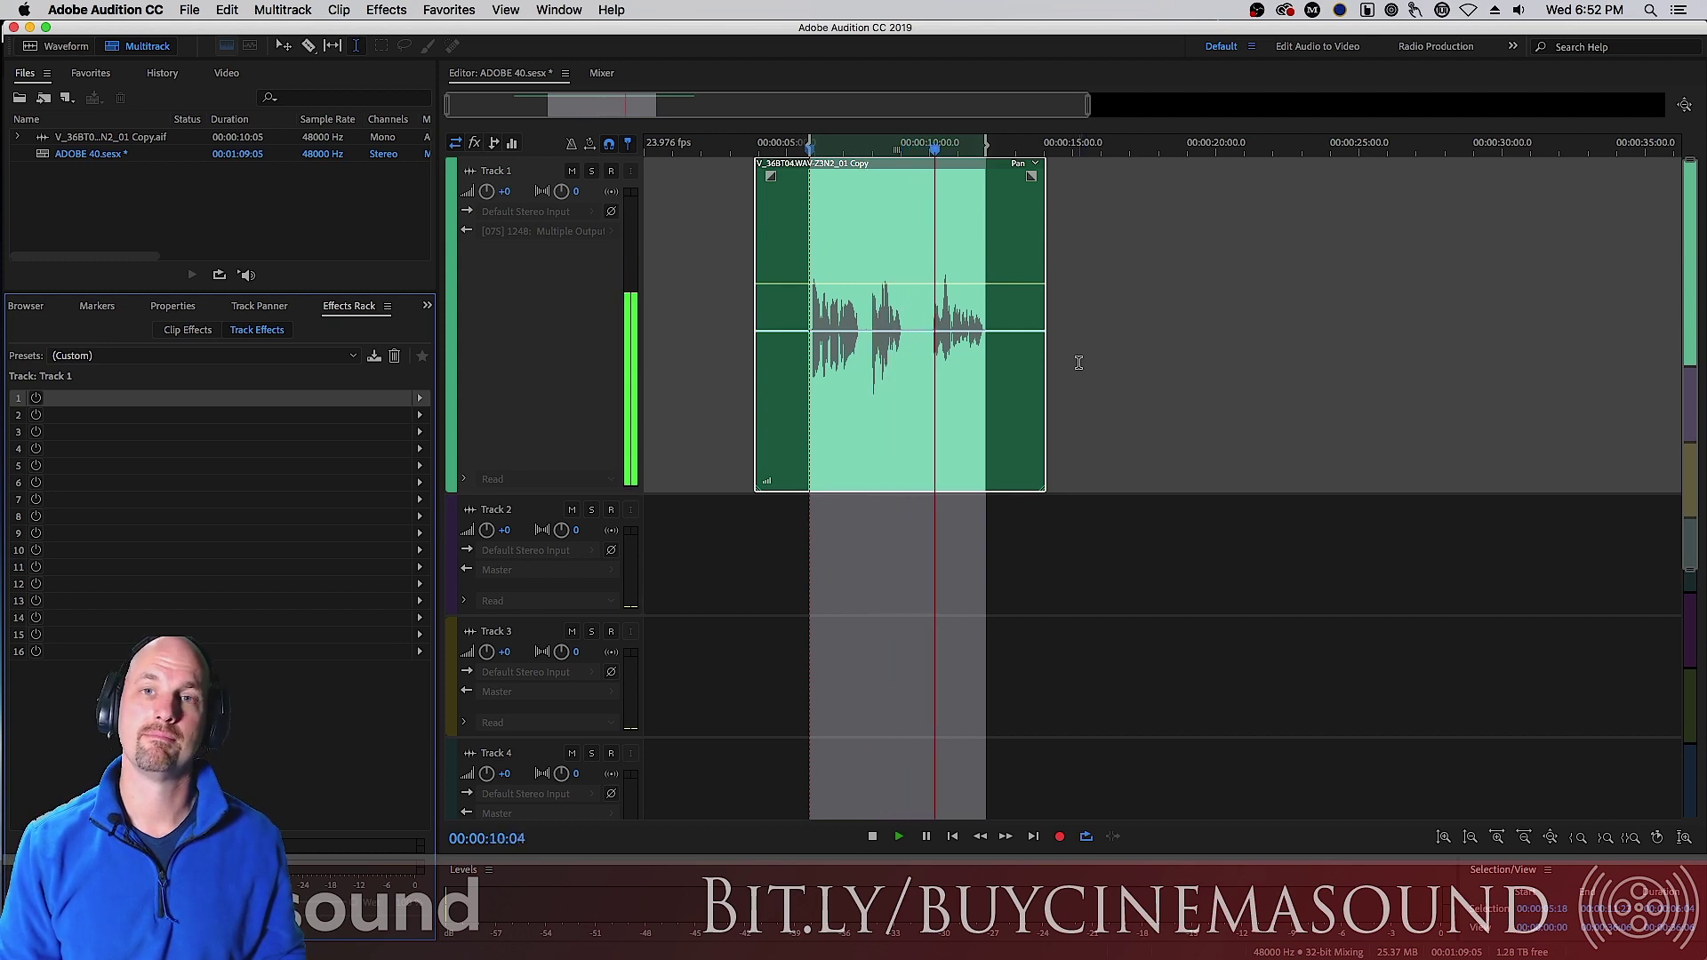
pyautogui.press('space')
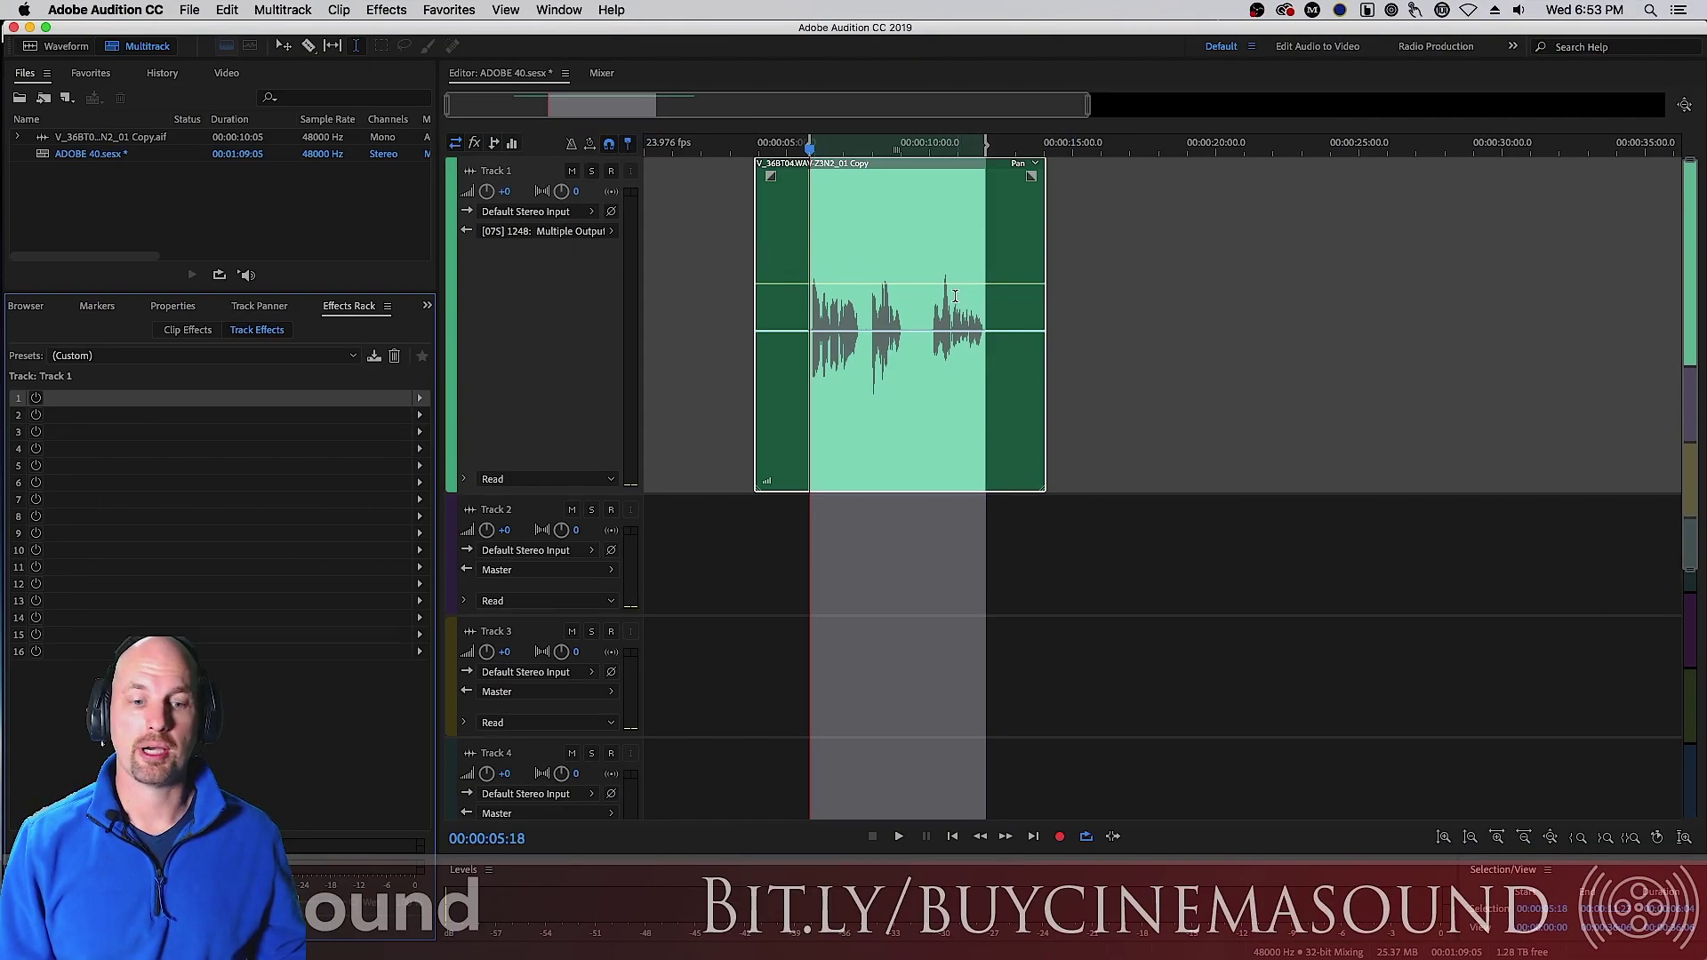
# Step: Select the dialogue clip, check the Delay and Echo effects list, and show the Clip Effects rack
pyautogui.click(677, 189)
pyautogui.click(812, 178)
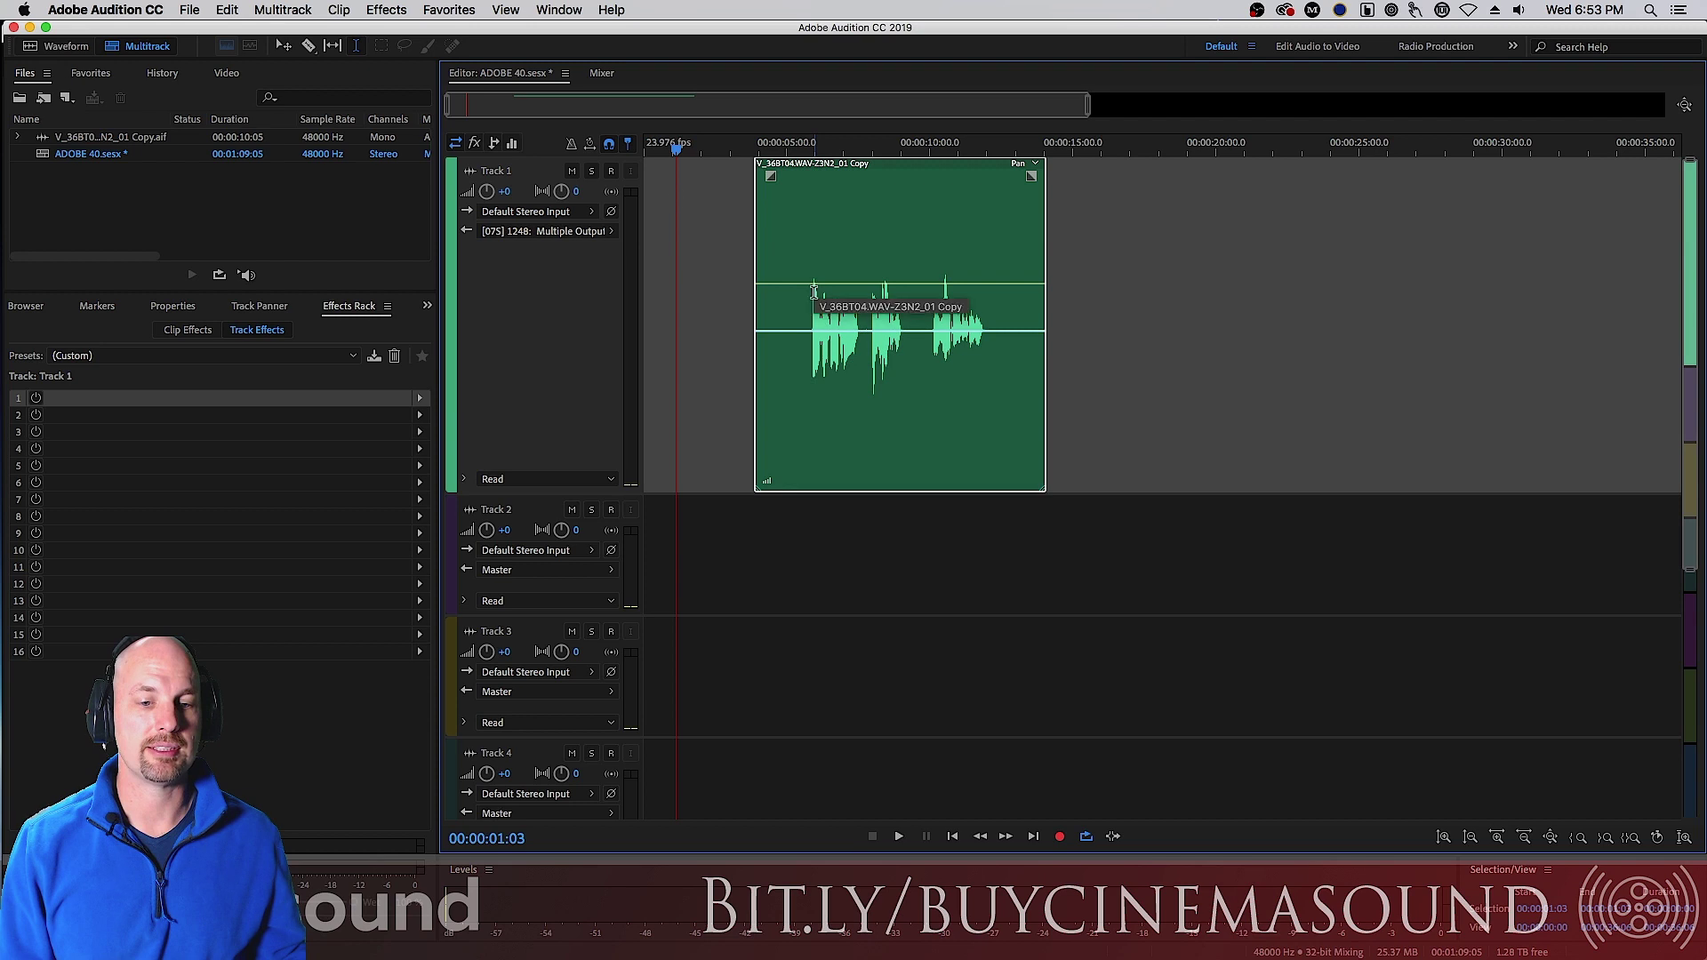
pyautogui.click(386, 11)
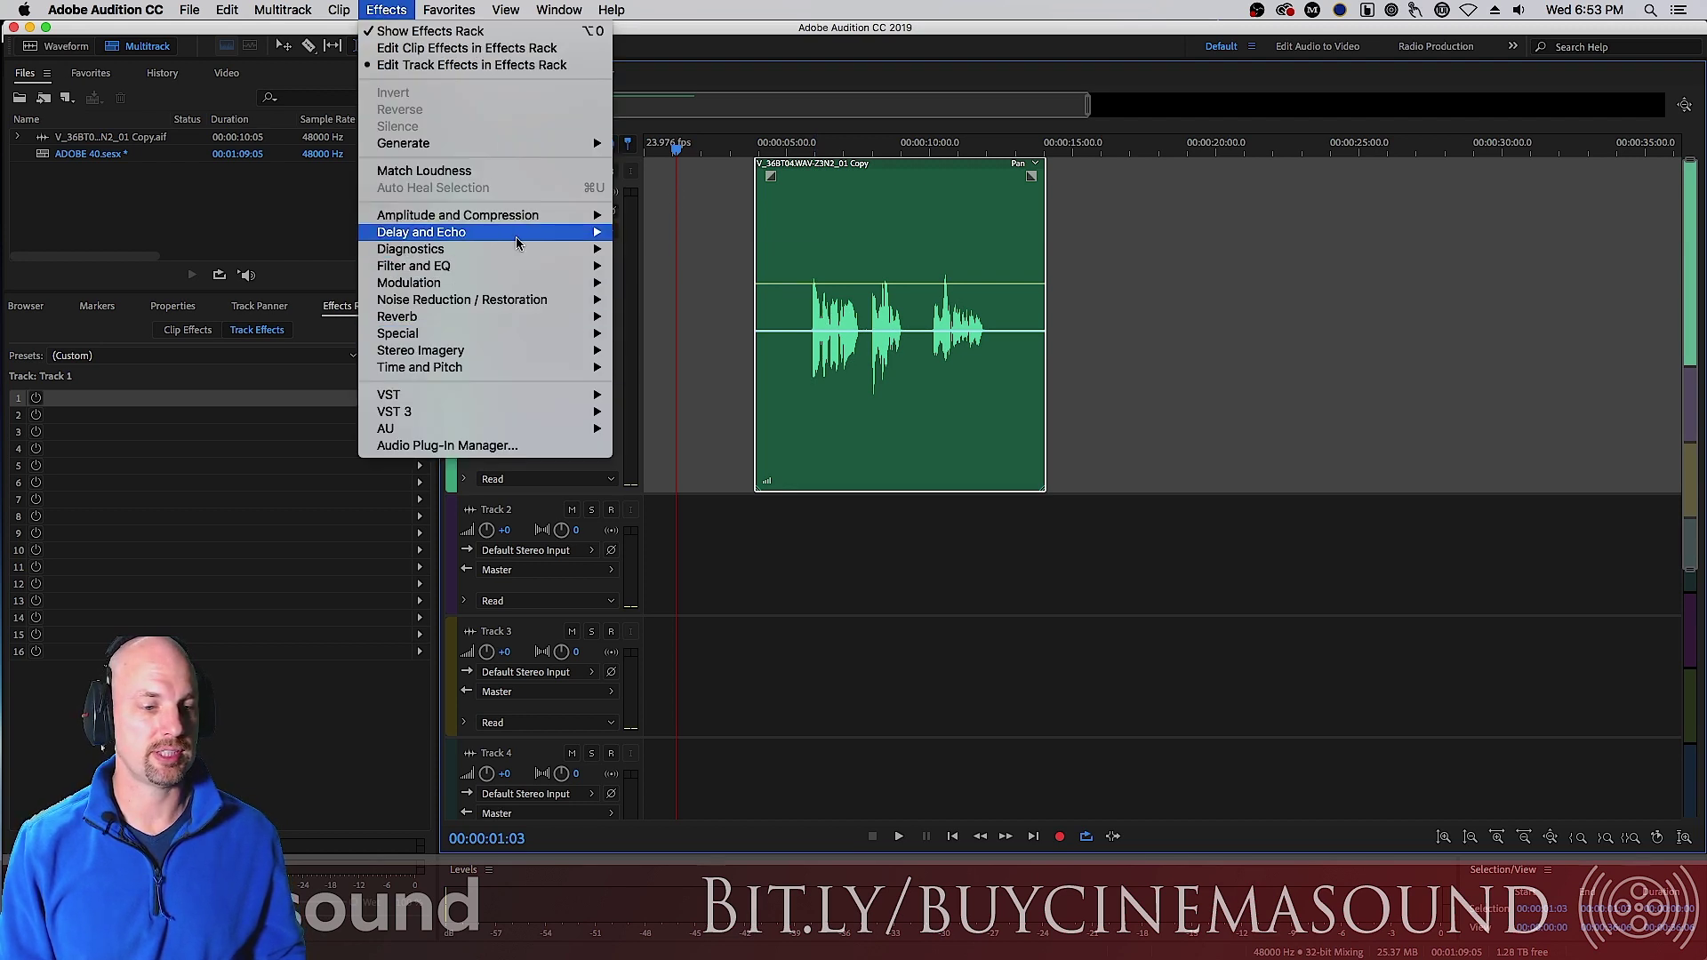
pyautogui.moveTo(521, 233)
pyautogui.click(698, 237)
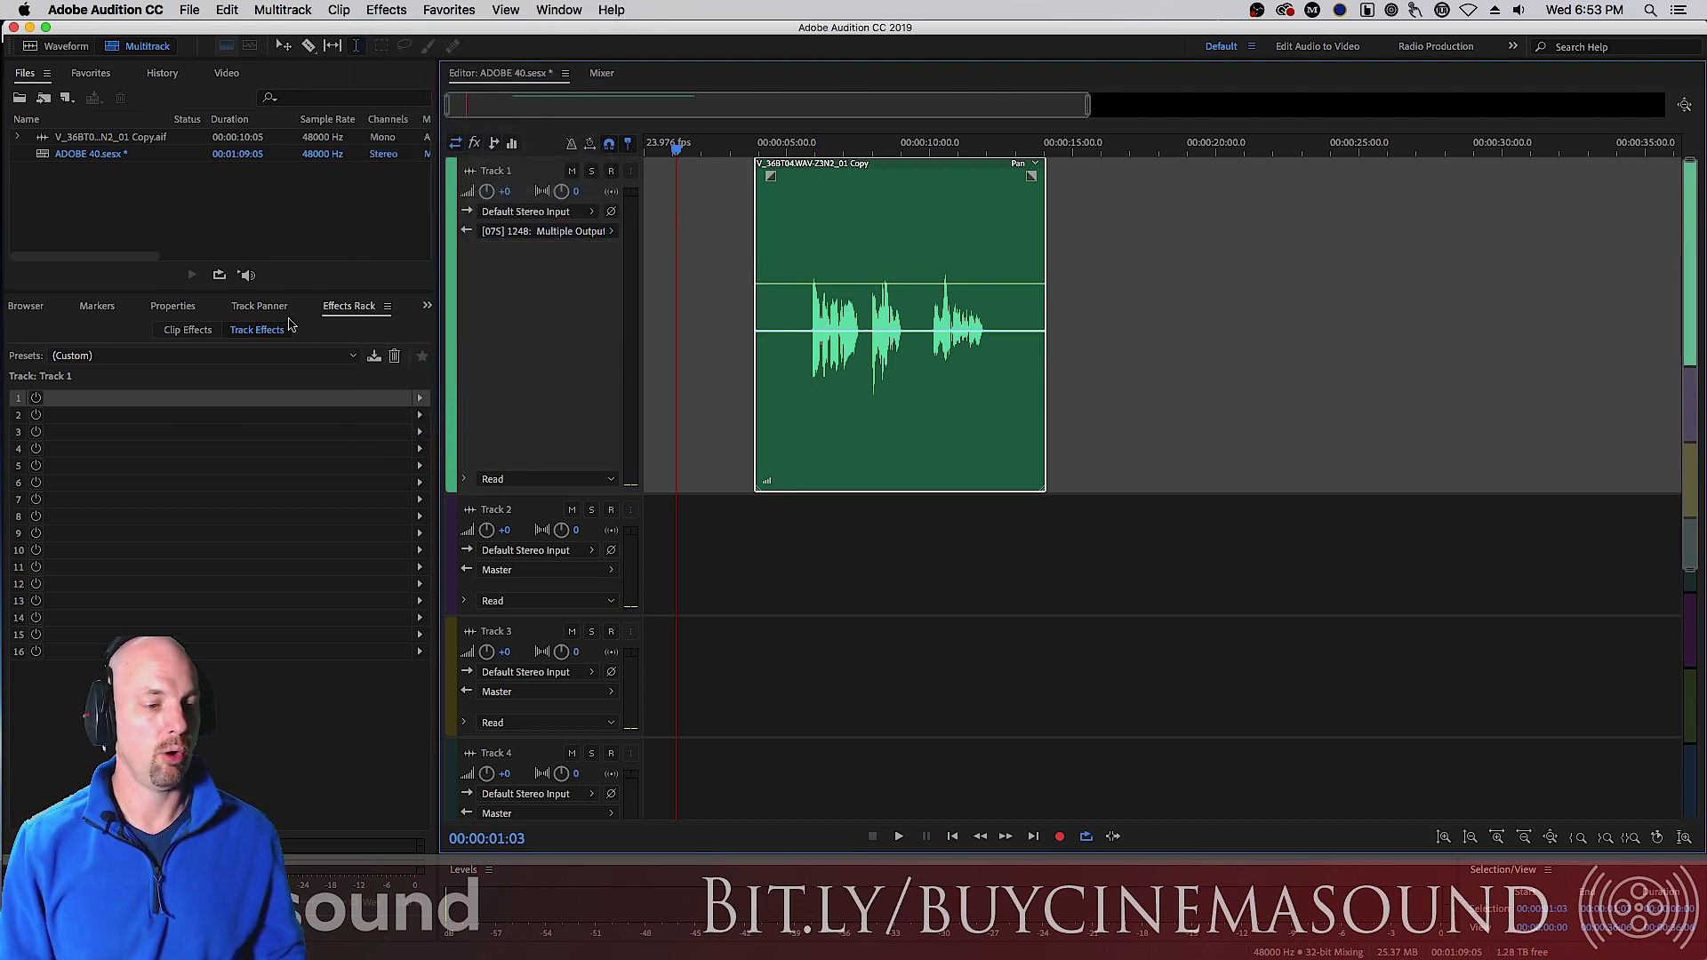
pyautogui.click(203, 331)
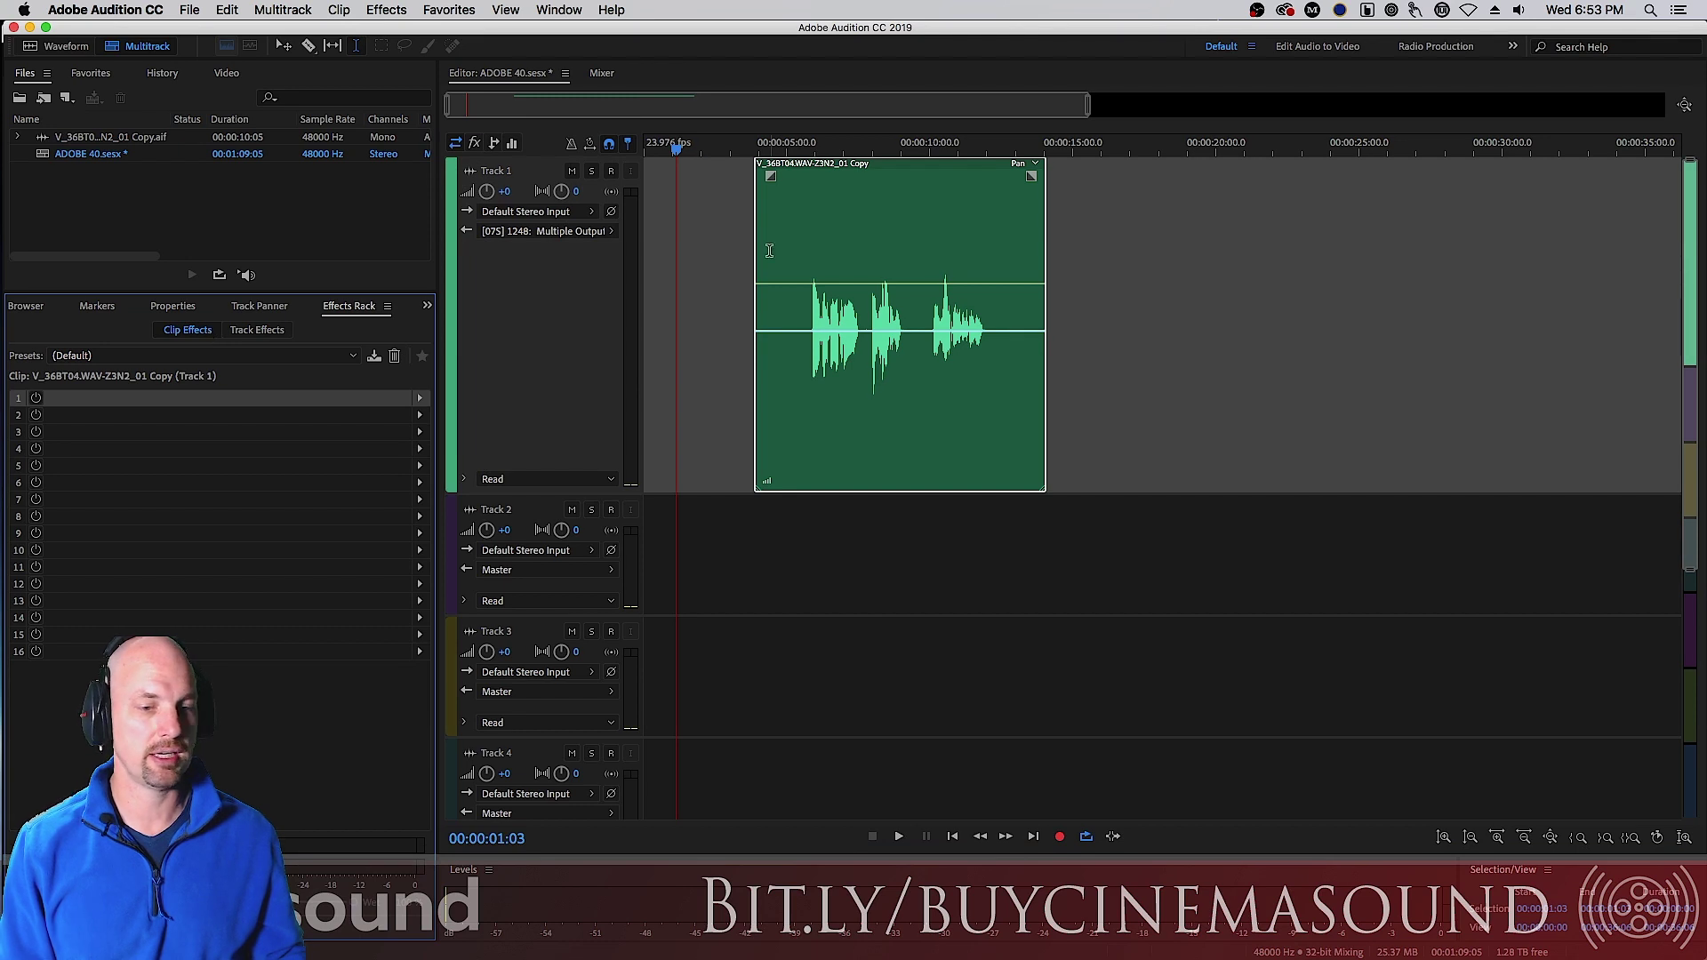
# Step: Browse effect choices for the clip rack's first slot without adding one, then reselect the clip
pyautogui.moveTo(805, 198); pyautogui.dragTo(708, 192)
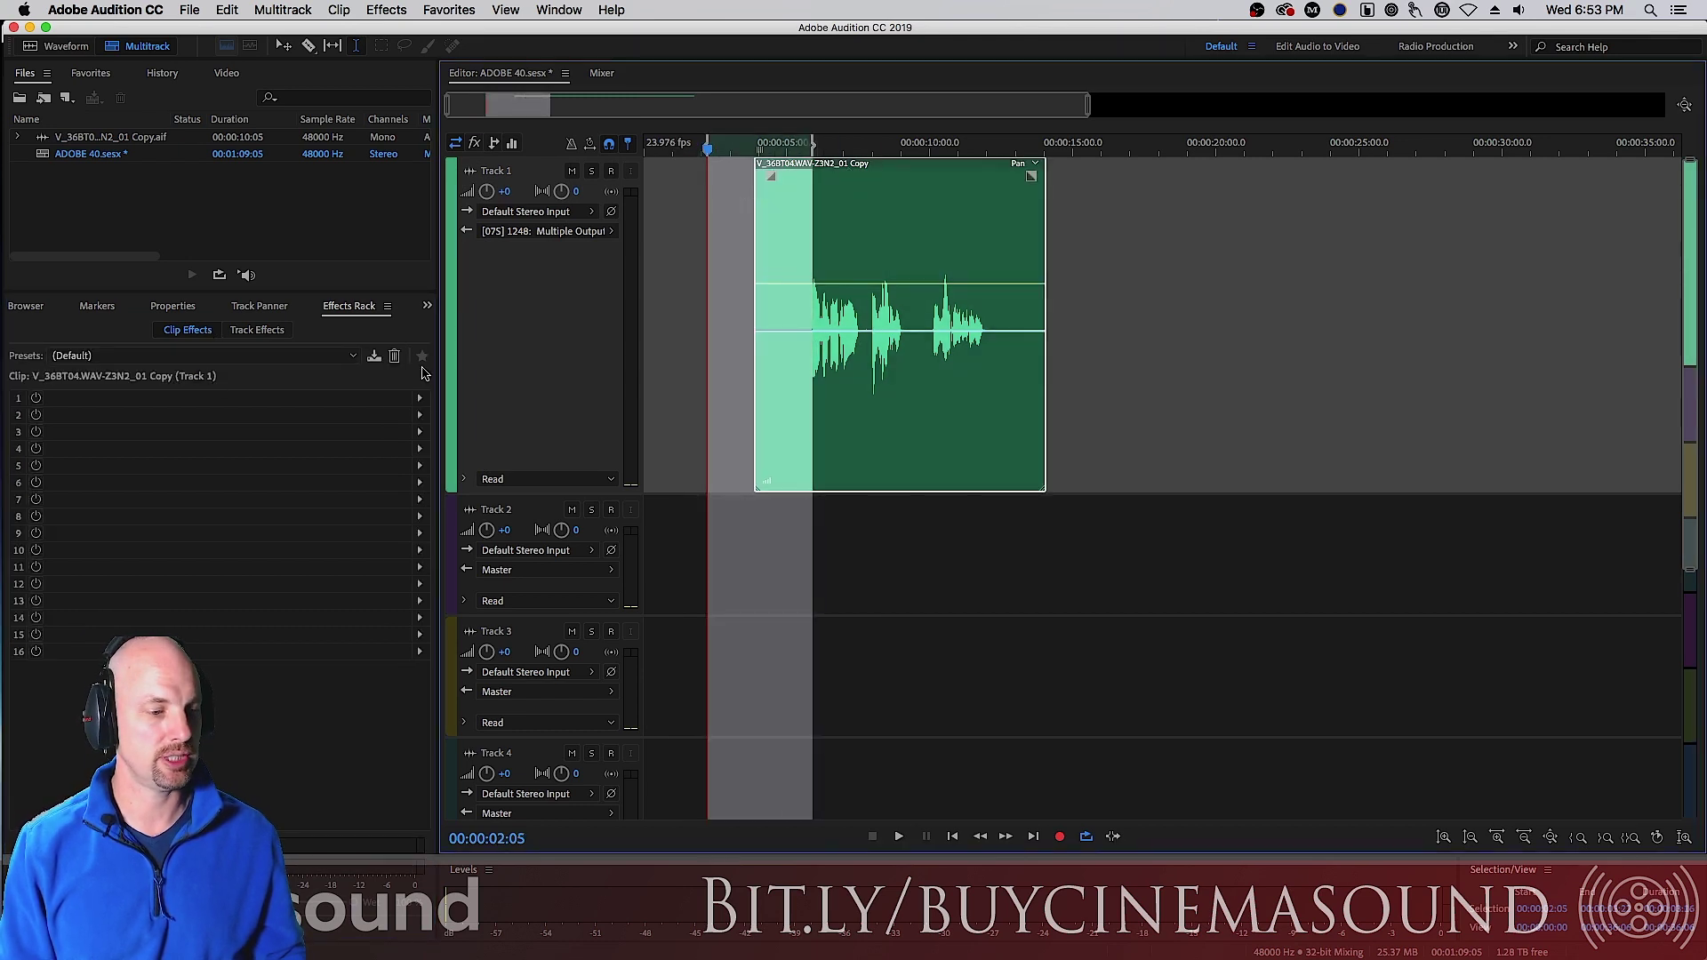
pyautogui.click(420, 401)
pyautogui.click(421, 399)
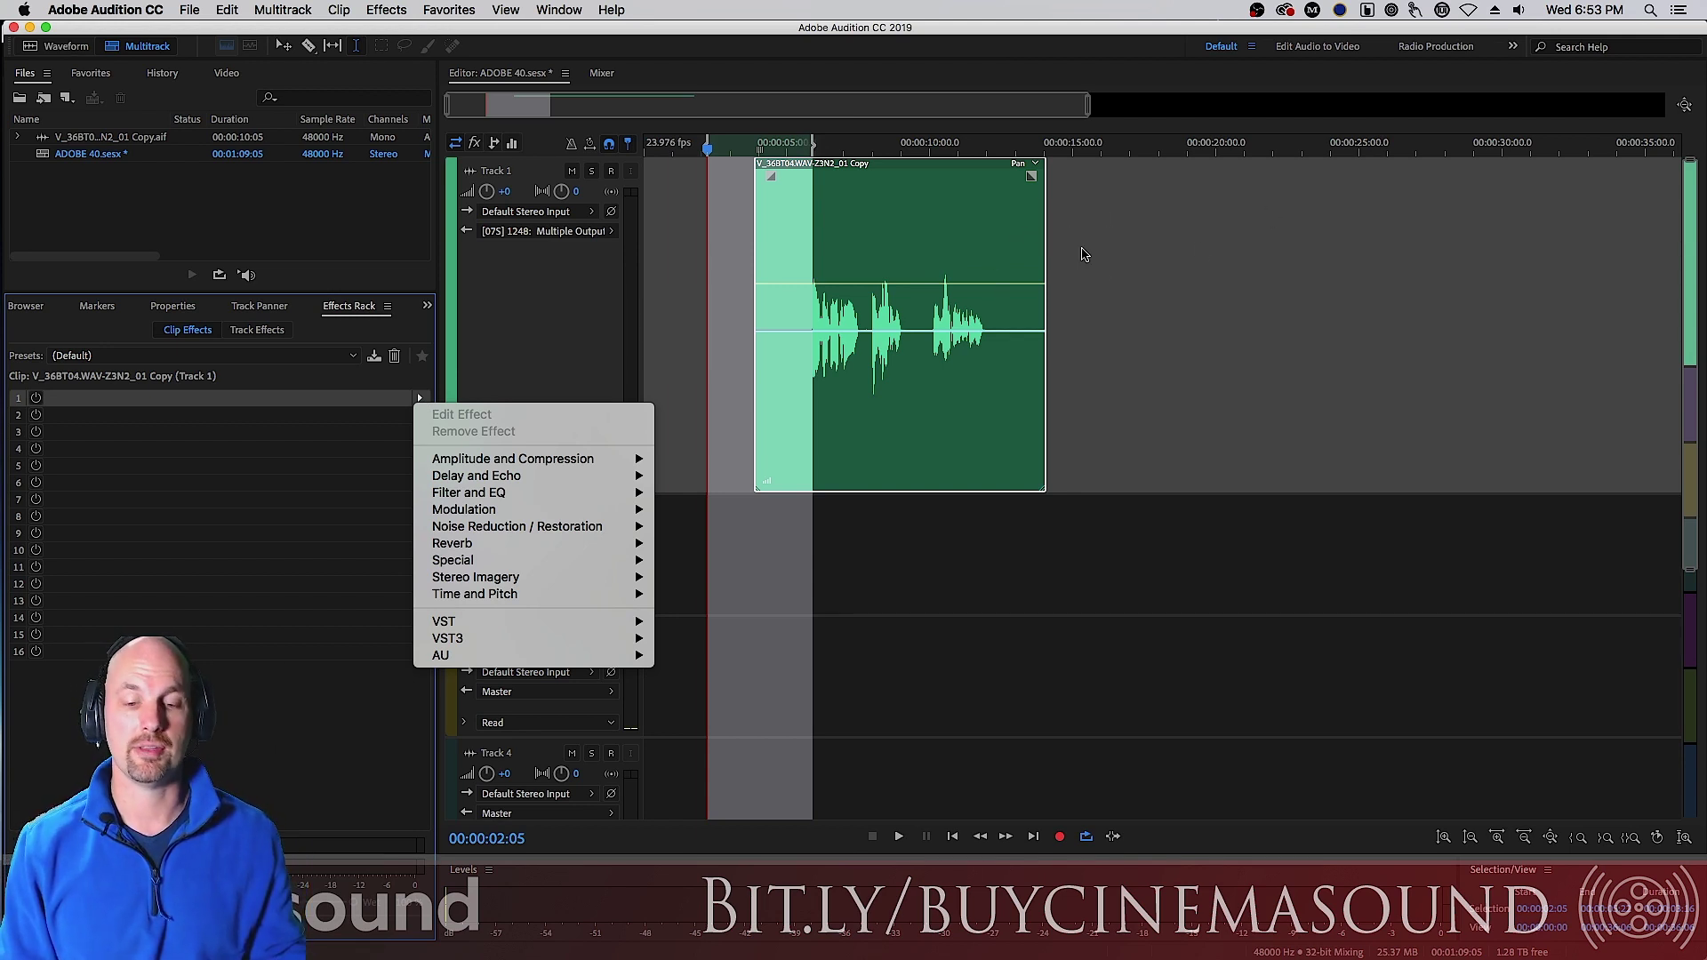
pyautogui.click(999, 242)
pyautogui.click(727, 189)
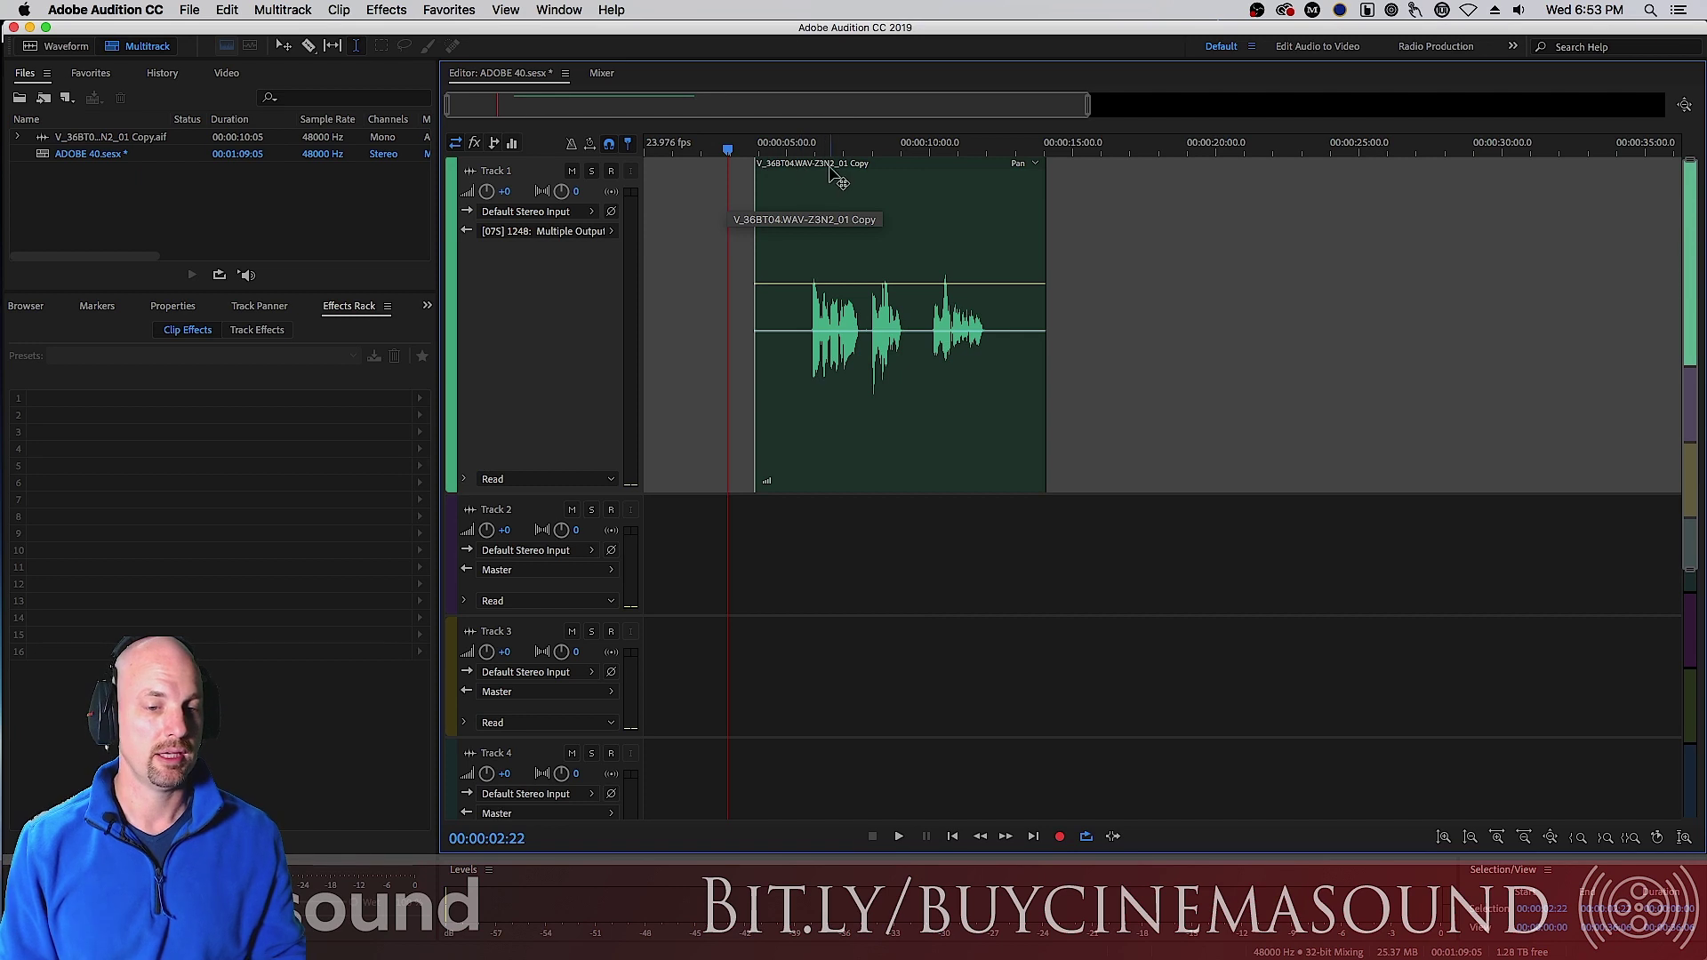
pyautogui.click(832, 172)
# Step: Add Analog Delay to Track 1's first track effect slot
pyautogui.click(257, 330)
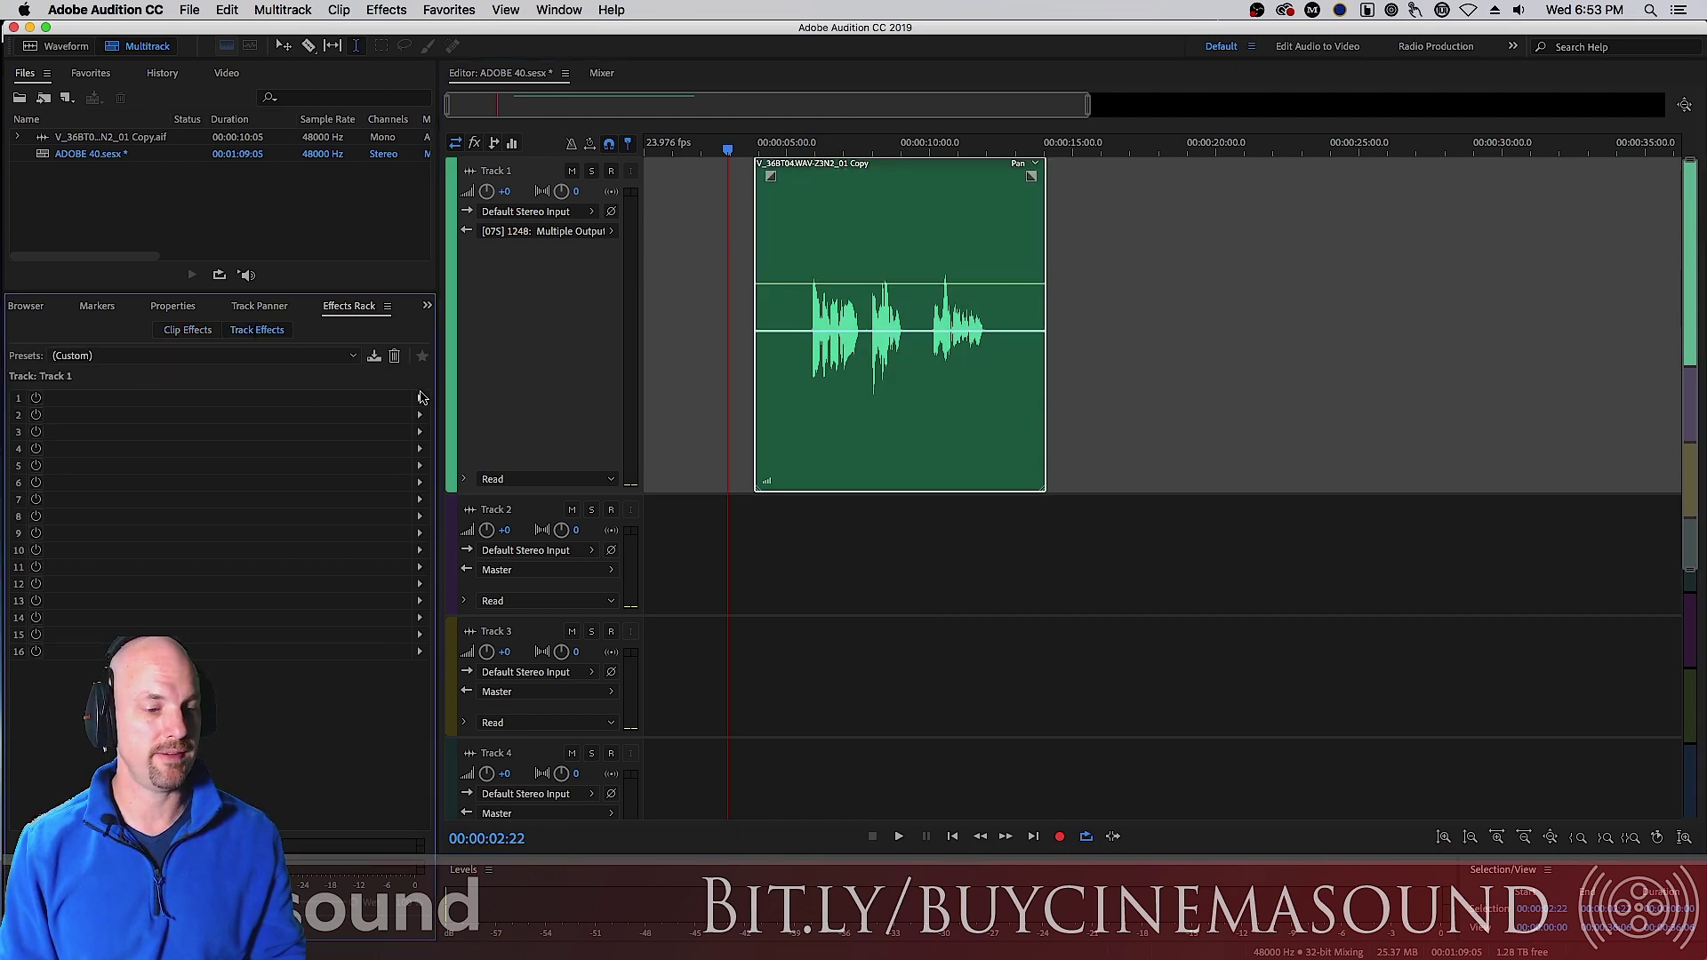
pyautogui.click(420, 398)
pyautogui.moveTo(539, 483)
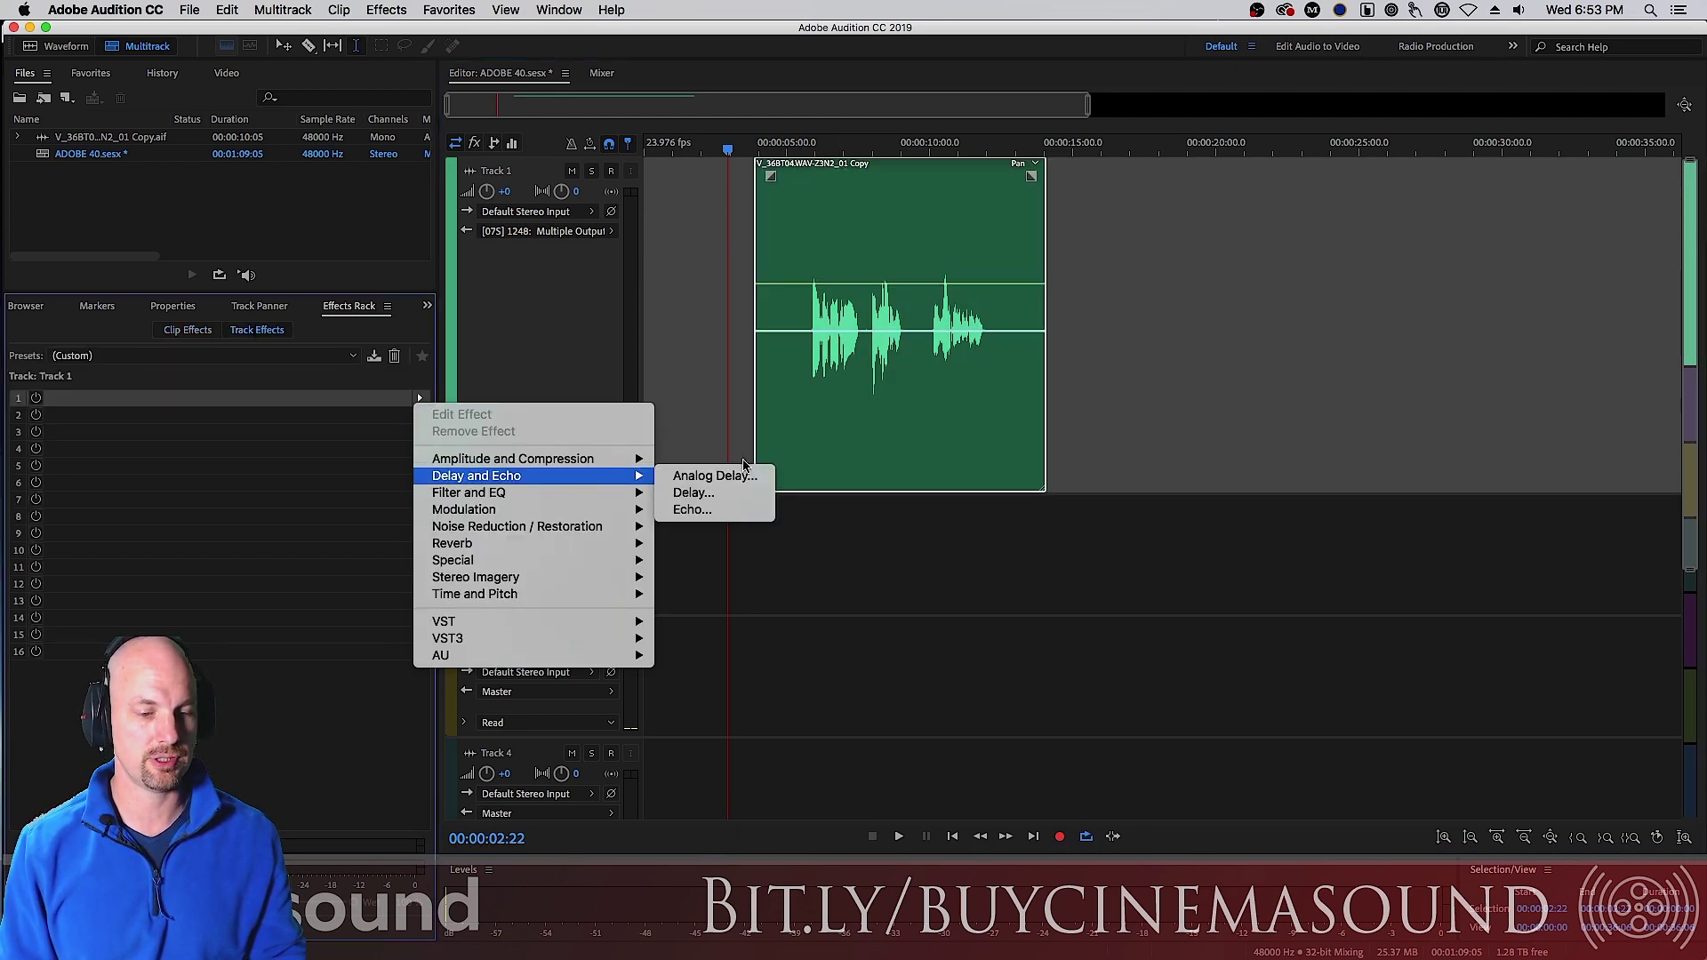
pyautogui.click(716, 476)
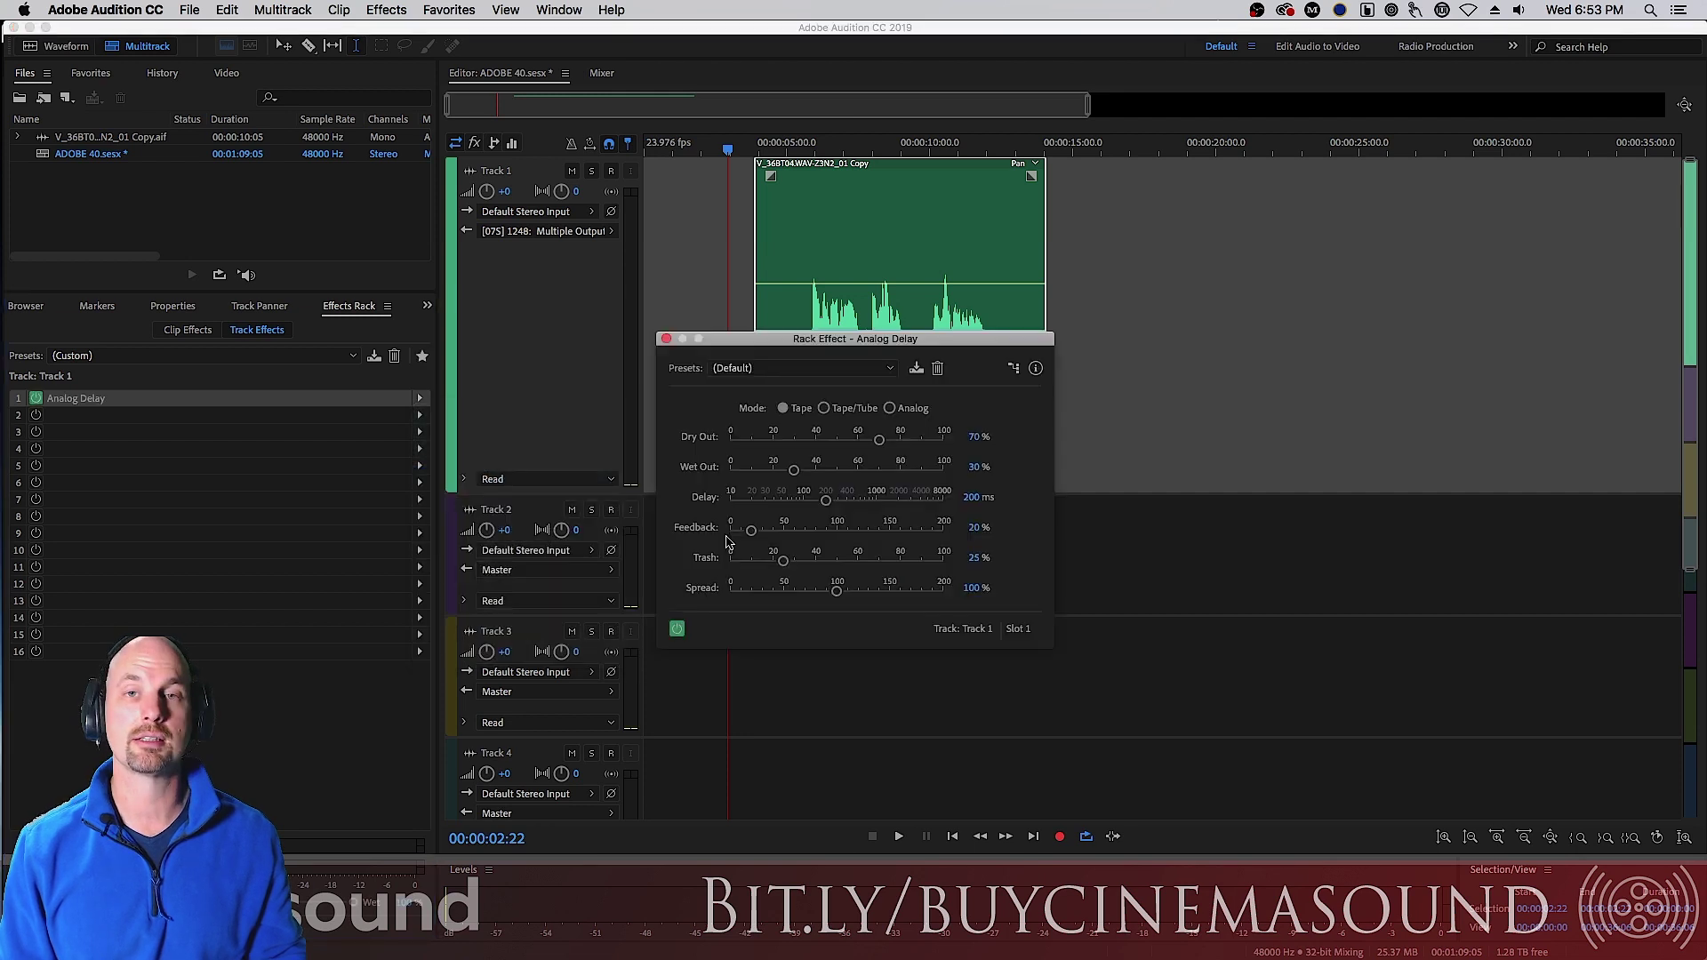
pyautogui.moveTo(882, 340); pyautogui.dragTo(488, 269)
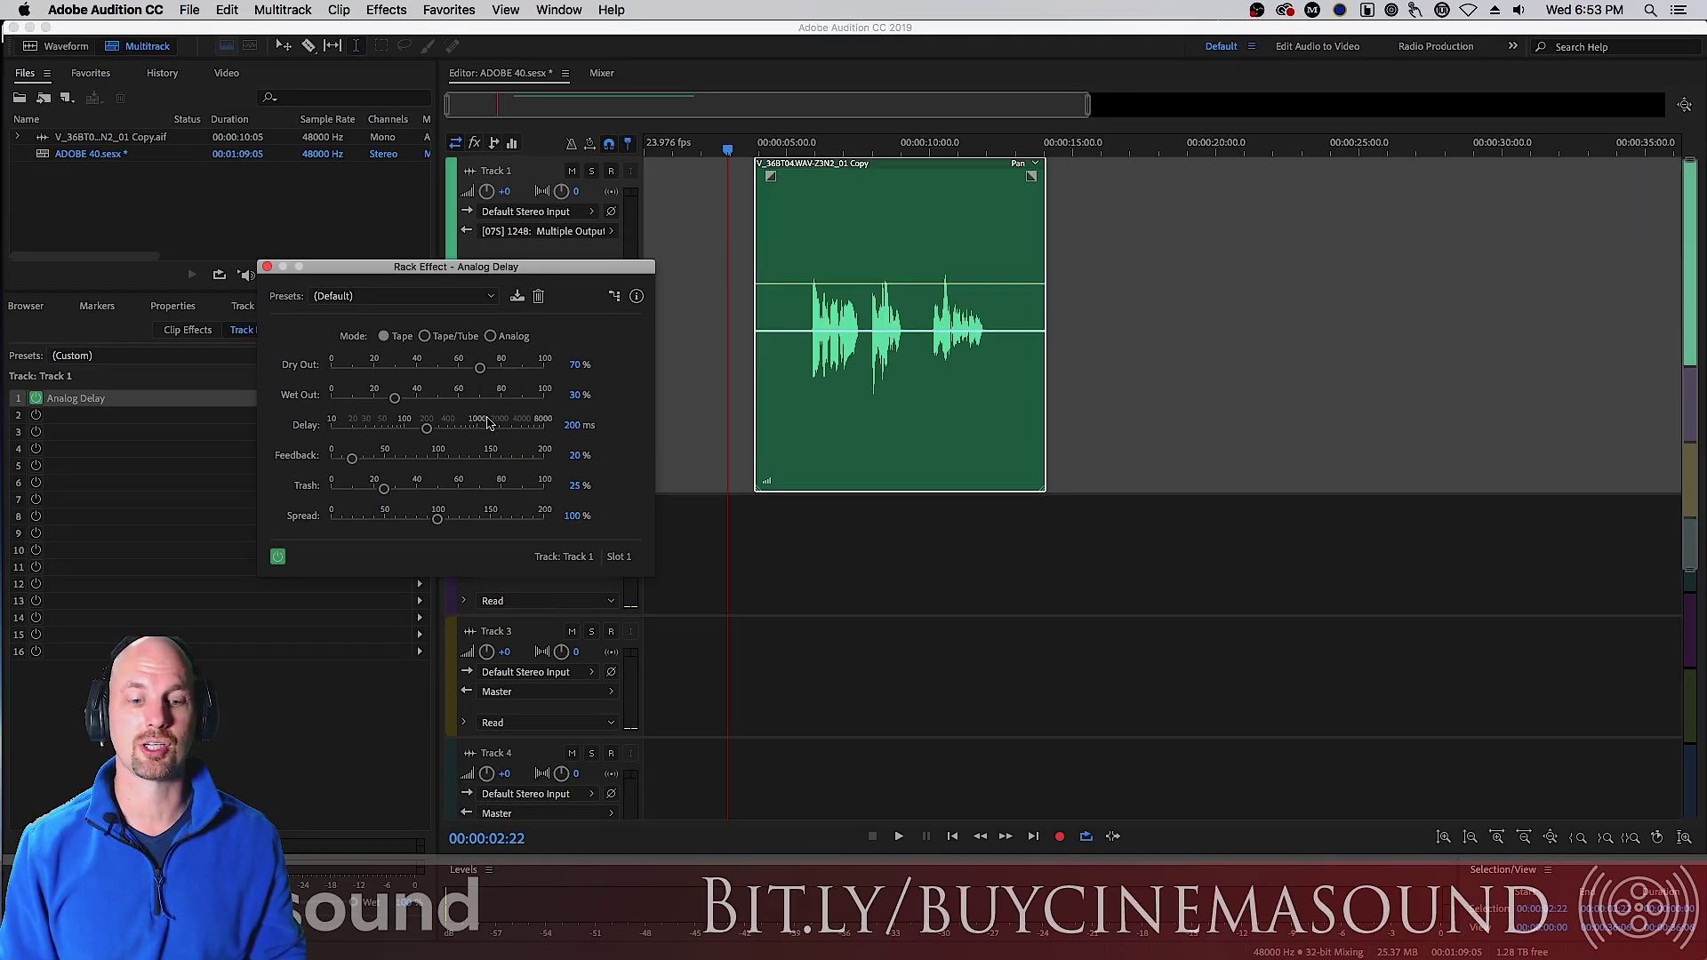
# Step: Preview the spoken selection, set Track 1 volume to +7.2, and raise Trash to 100%
pyautogui.moveTo(807, 300); pyautogui.dragTo(989, 307)
pyautogui.press('space')
pyautogui.moveTo(498, 267); pyautogui.dragTo(587, 399)
pyautogui.moveTo(488, 192); pyautogui.dragTo(505, 167)
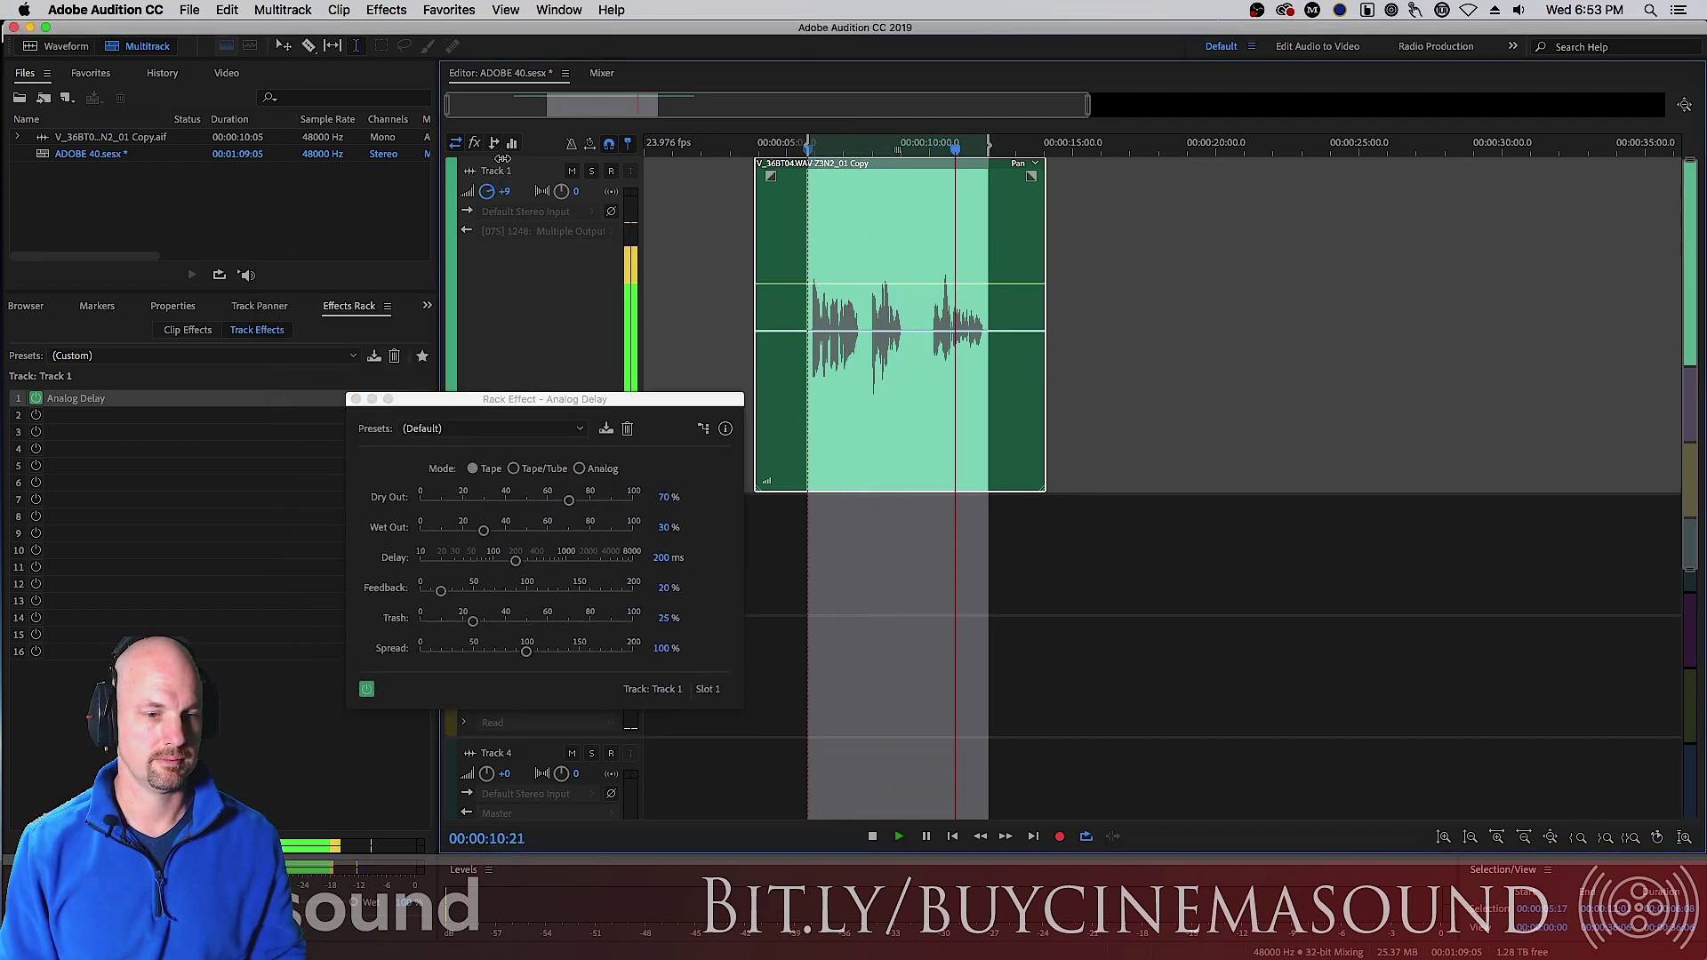
pyautogui.moveTo(563, 402); pyautogui.dragTo(552, 267)
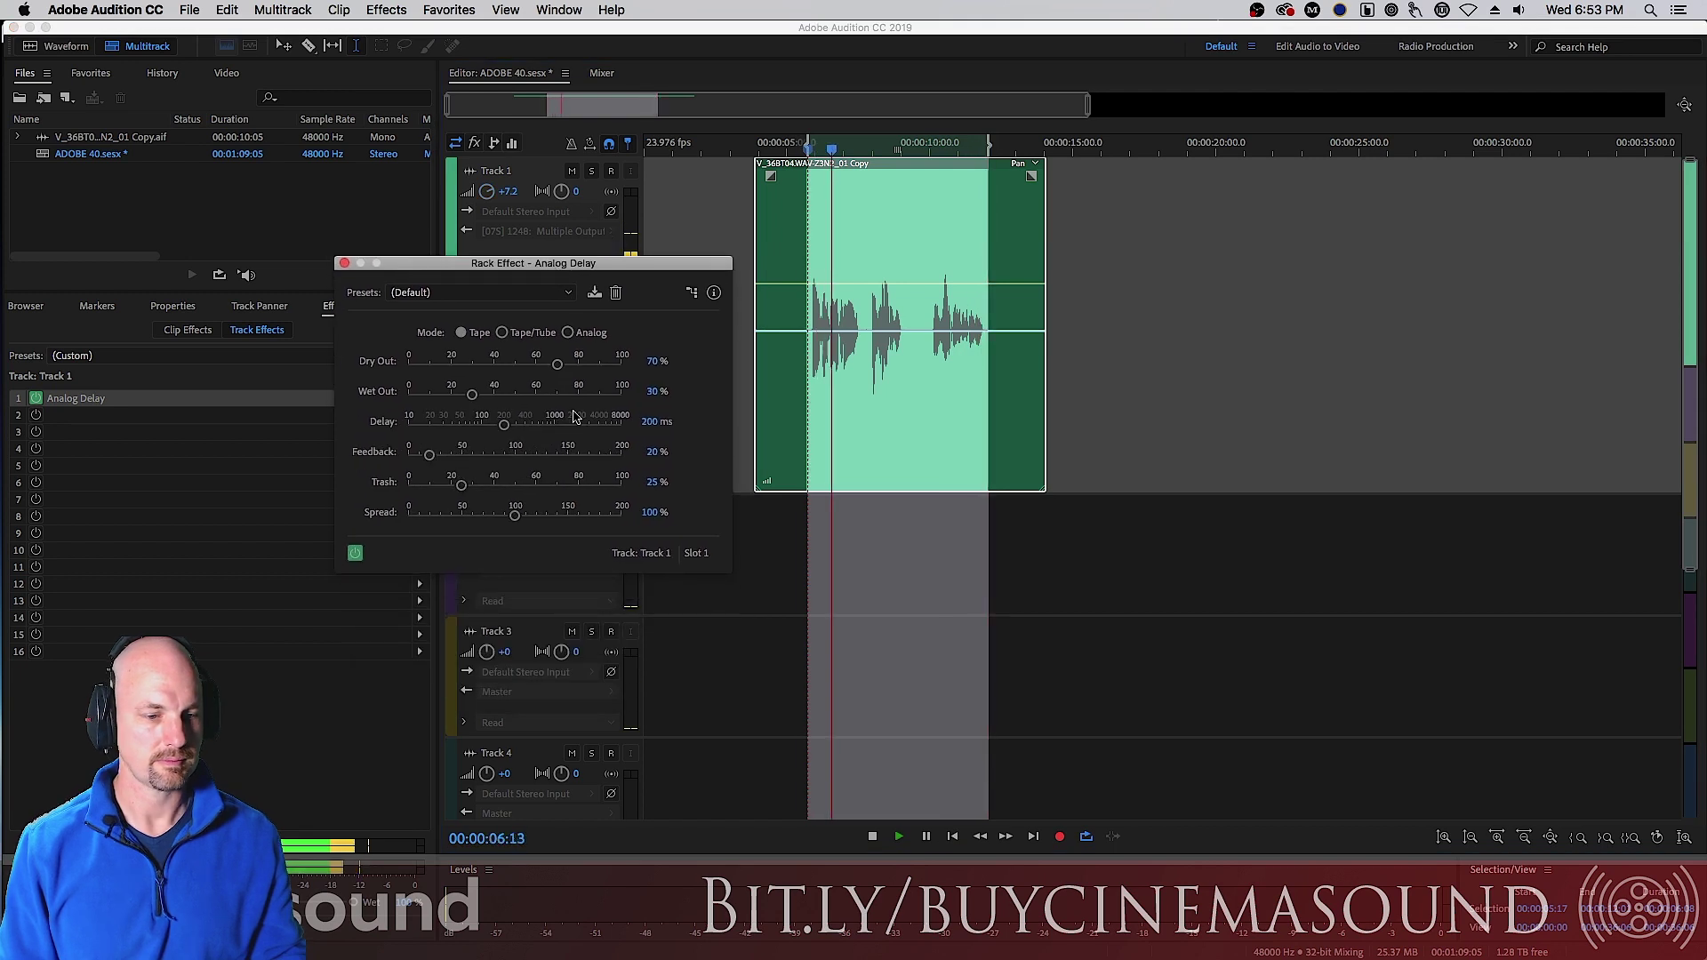
pyautogui.press('space')
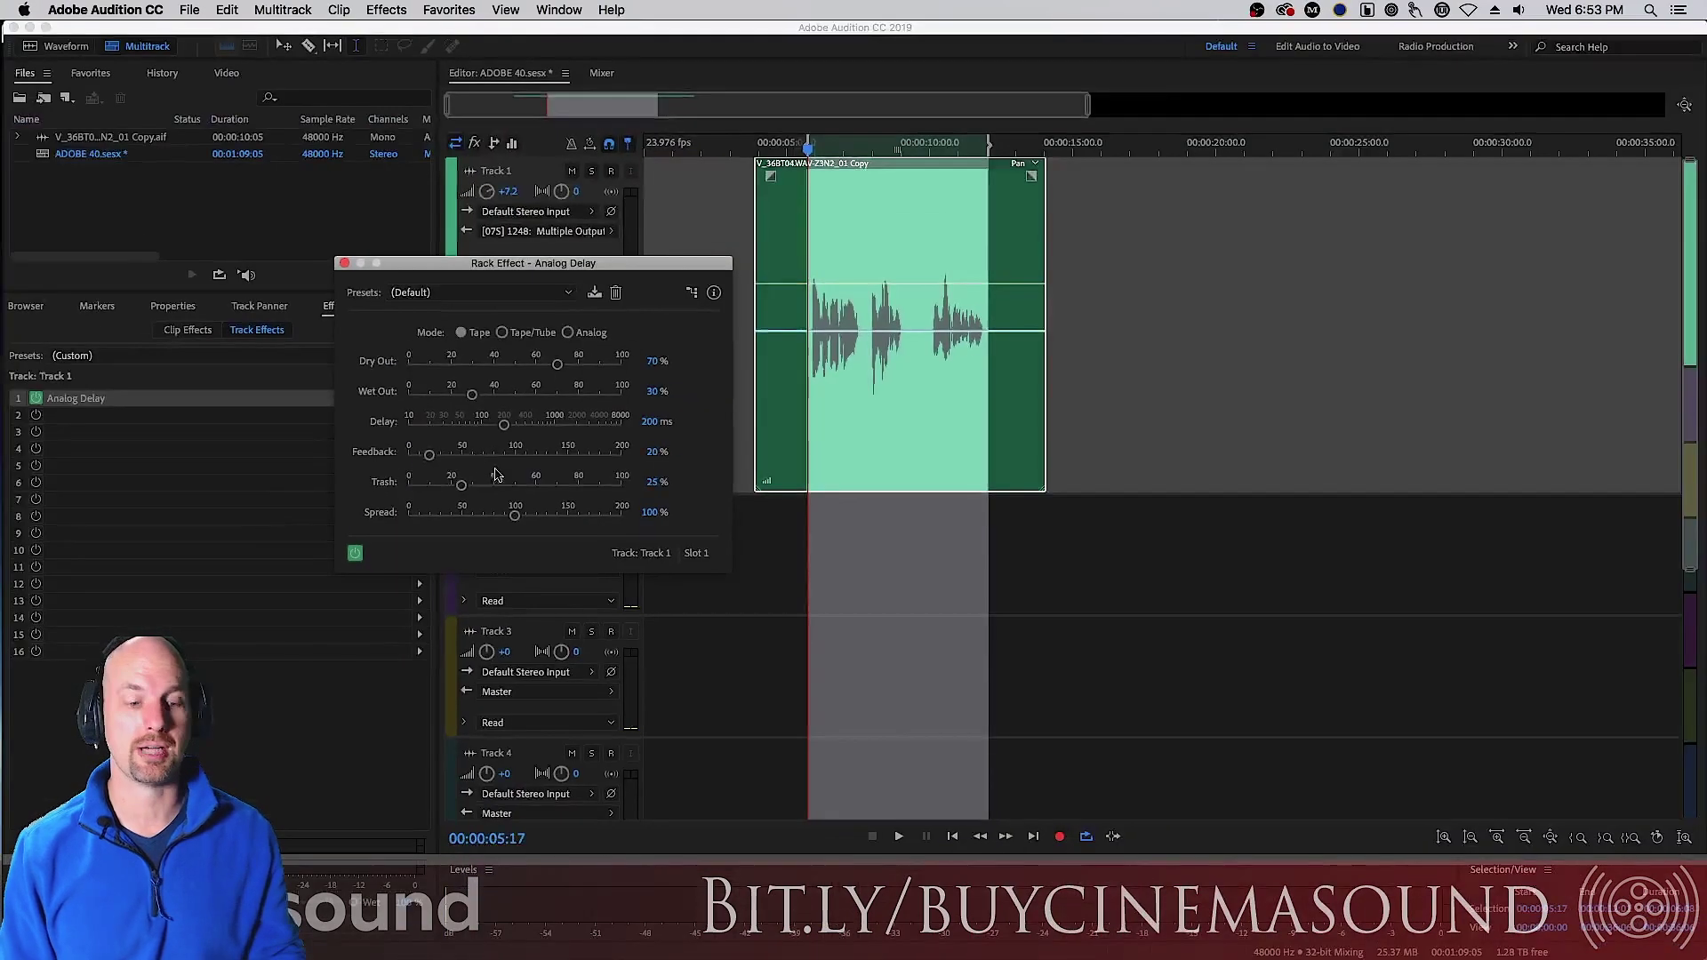
pyautogui.moveTo(462, 484); pyautogui.dragTo(492, 487)
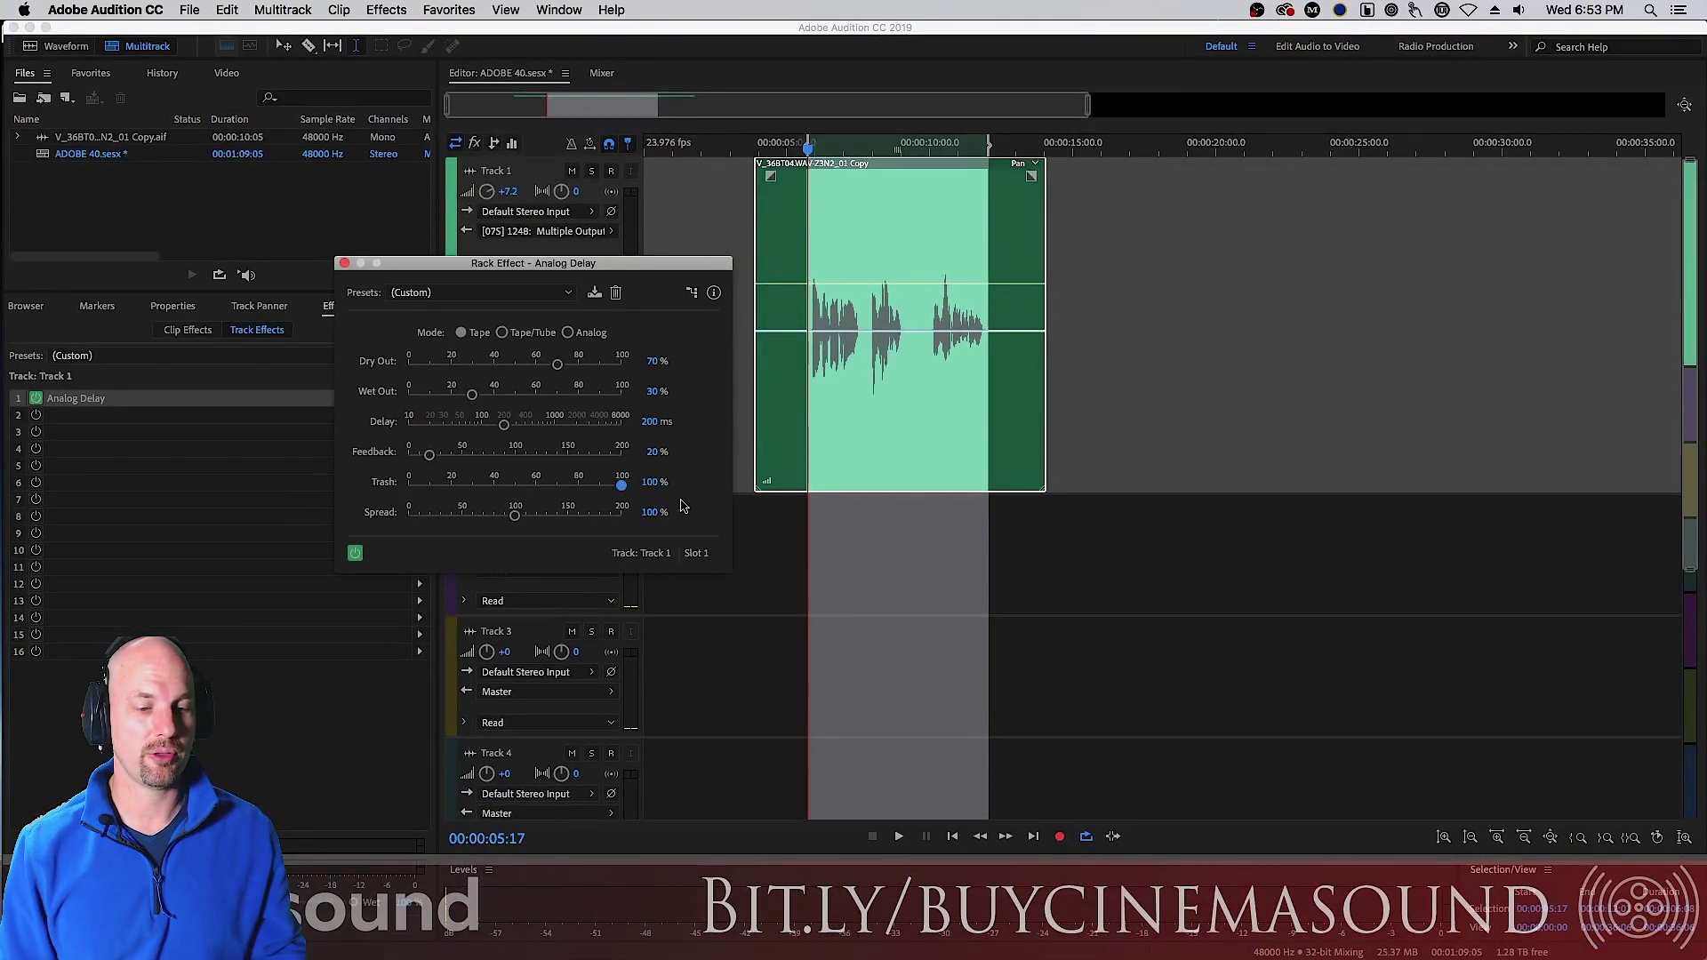
# Step: Preview the Analog Delay, drop Dry Out to 0%, and try Tape/Tube mode
pyautogui.press('space')
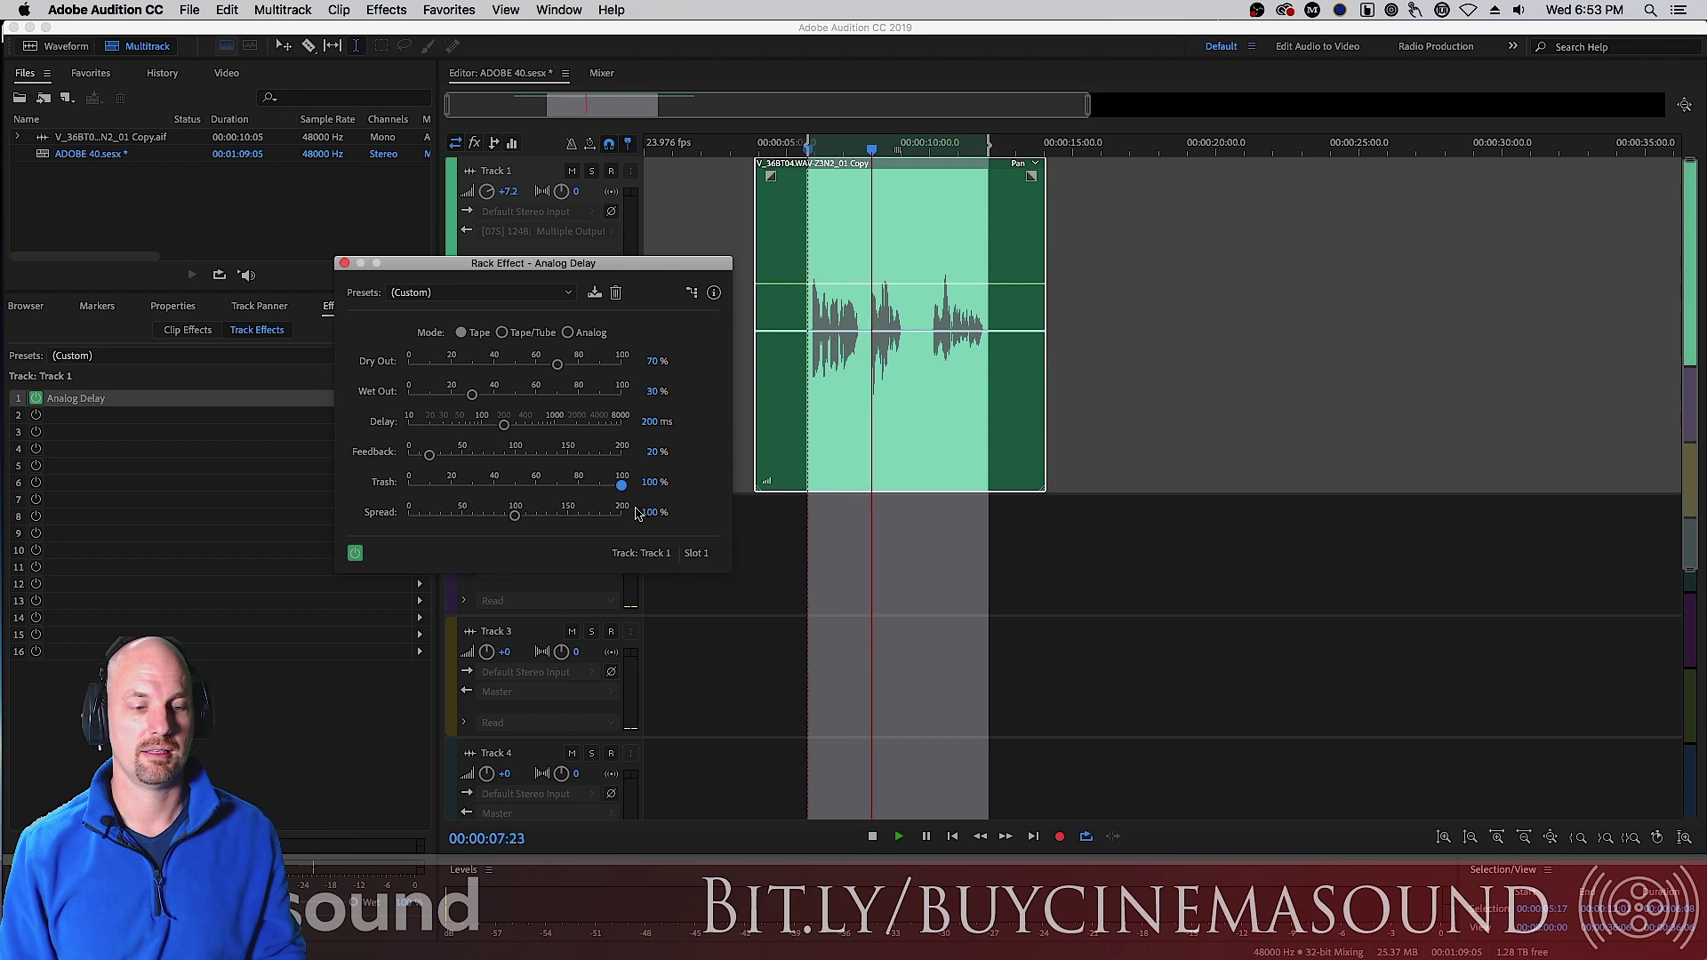
pyautogui.press('space')
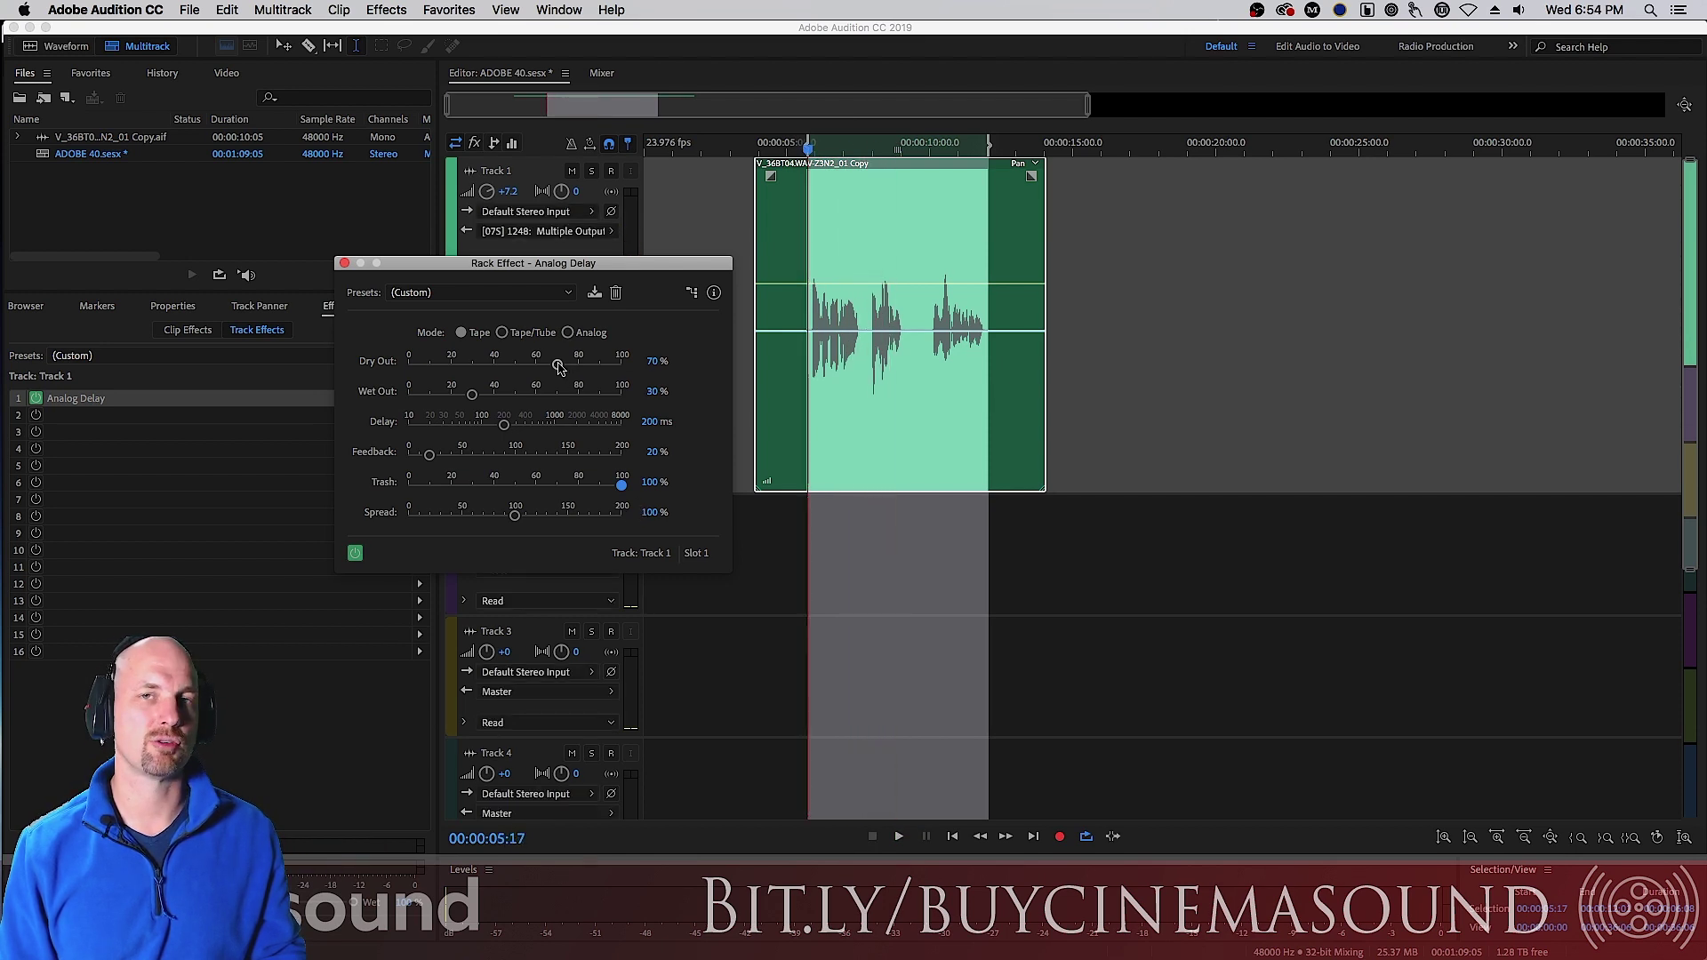
pyautogui.moveTo(560, 367); pyautogui.dragTo(404, 374)
pyautogui.press('space')
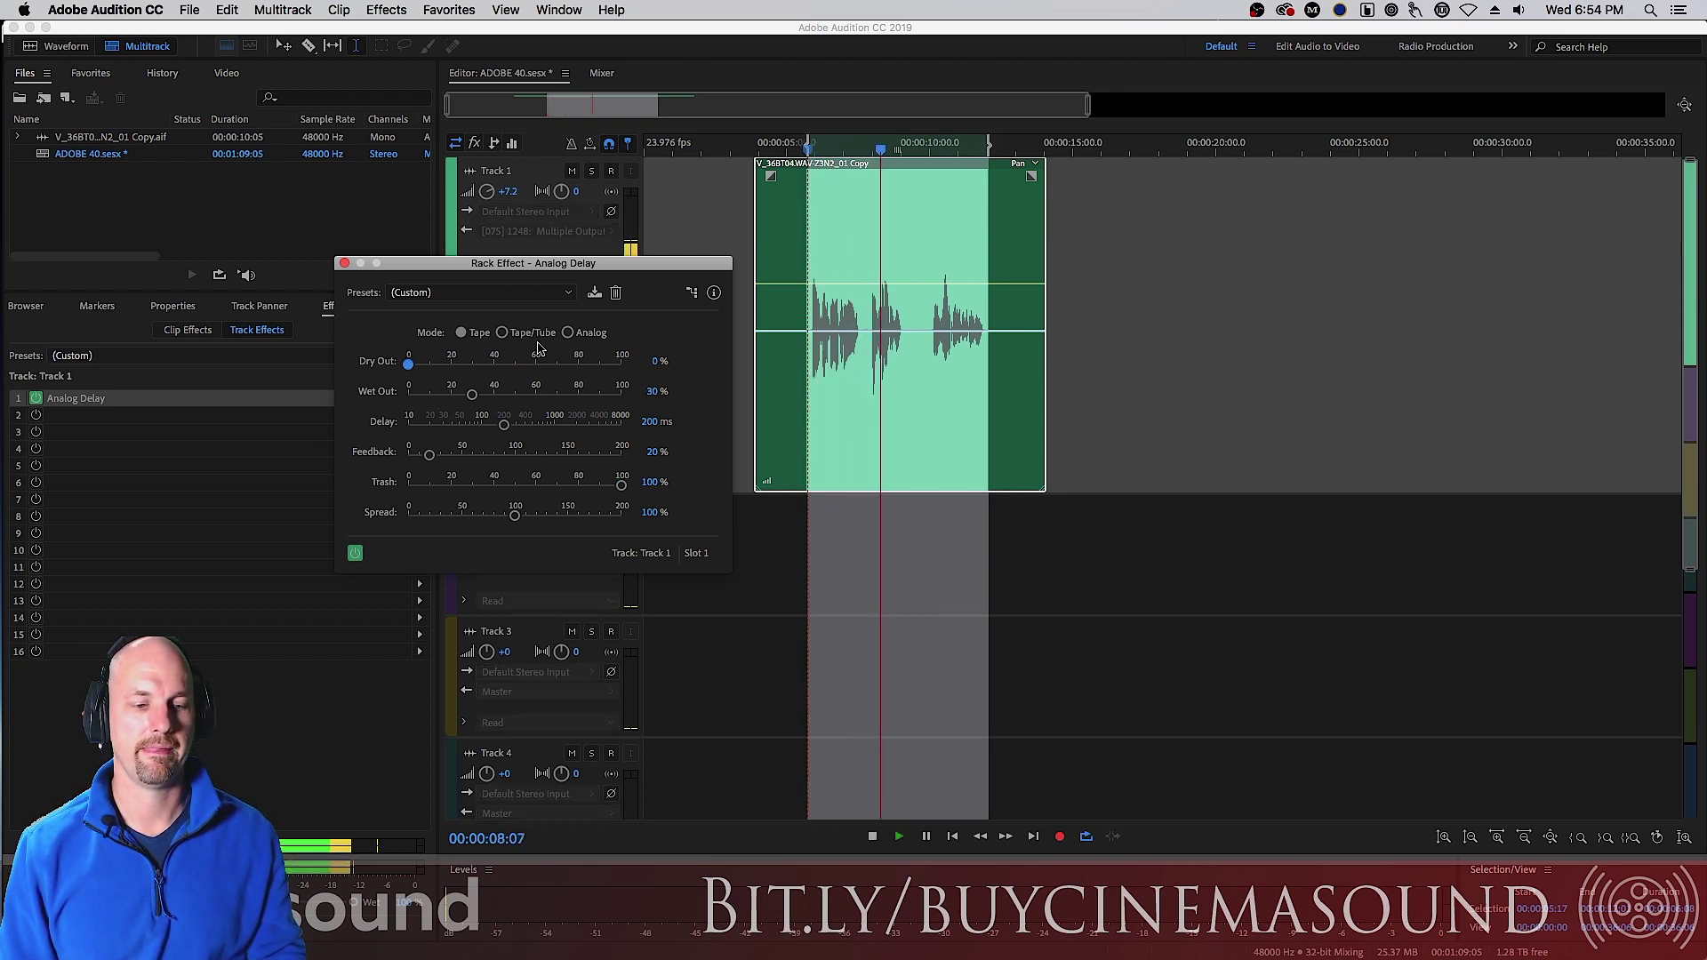
pyautogui.click(503, 332)
pyautogui.press('space')
pyautogui.press('space')
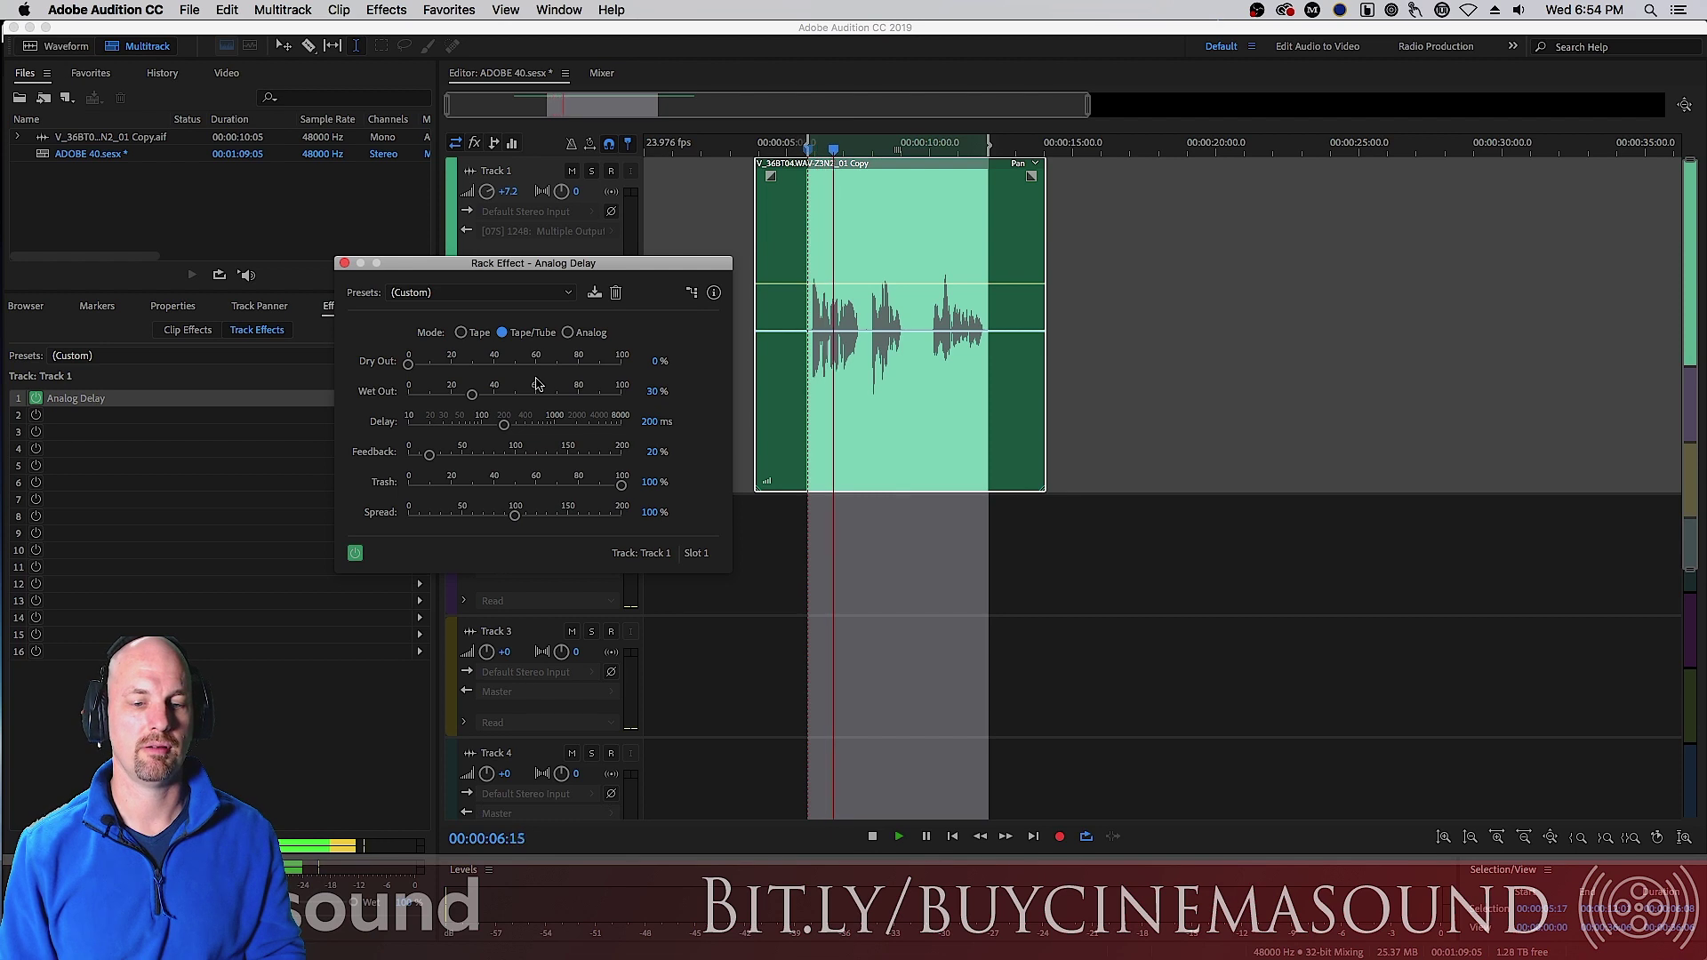
# Step: Compare Analog and Tape/Tube modes, restore Dry Out to 100%, then readjust it
pyautogui.click(580, 333)
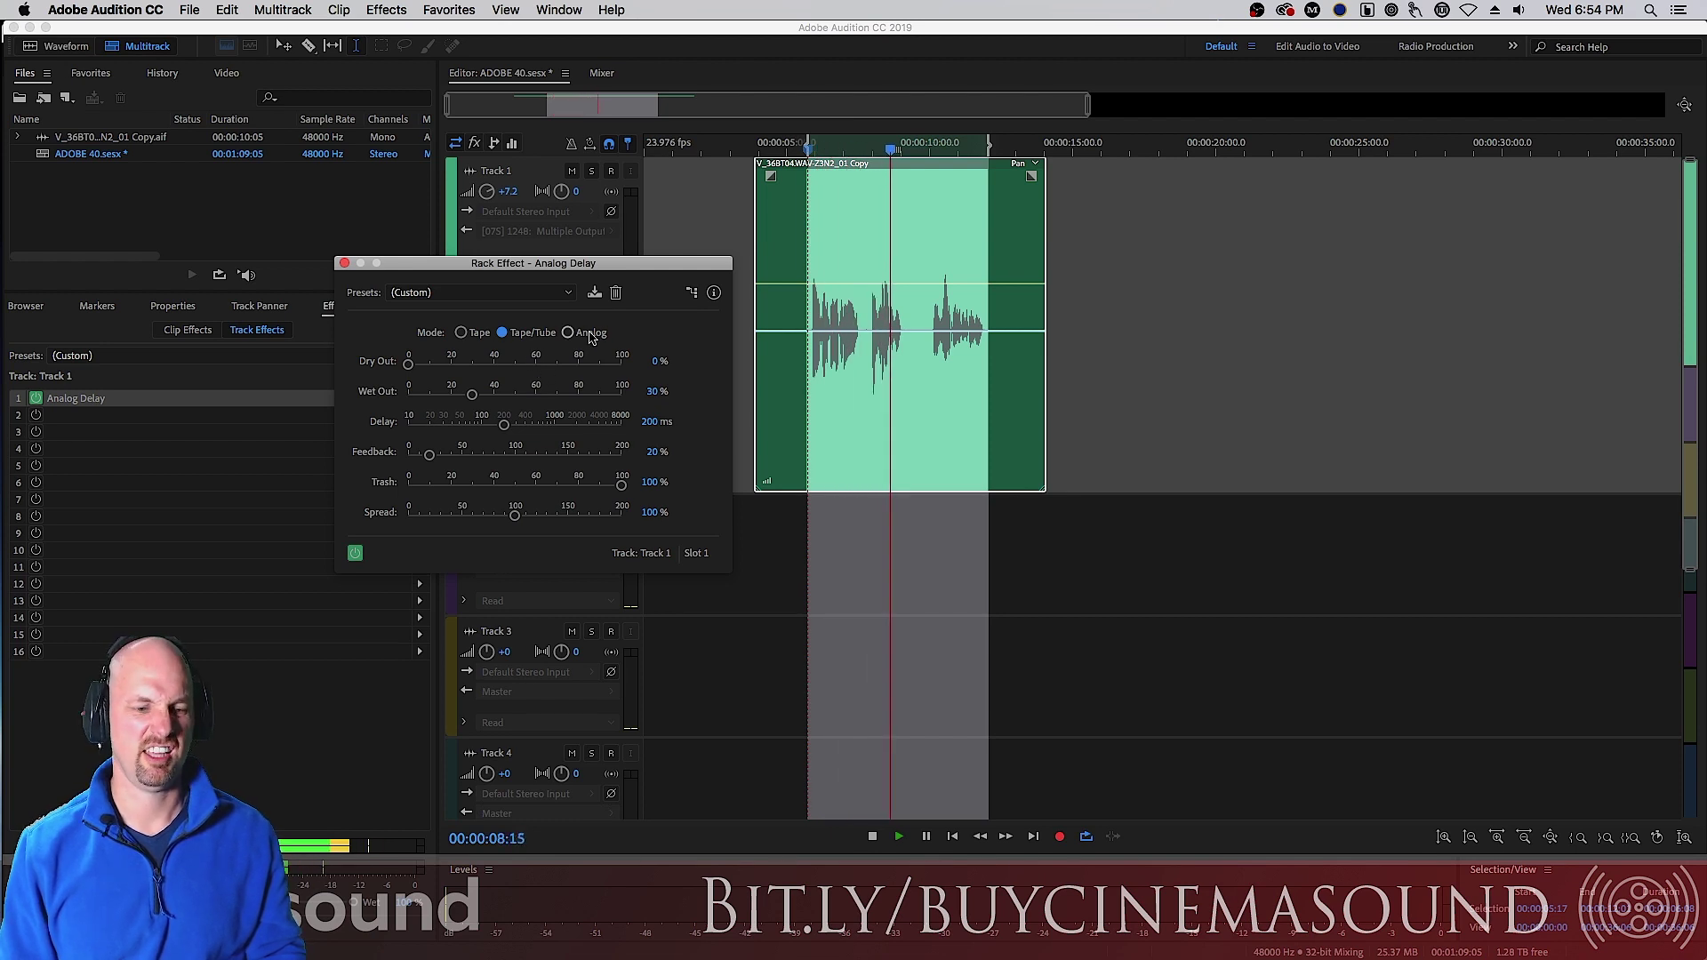
pyautogui.press('space')
pyautogui.press('space')
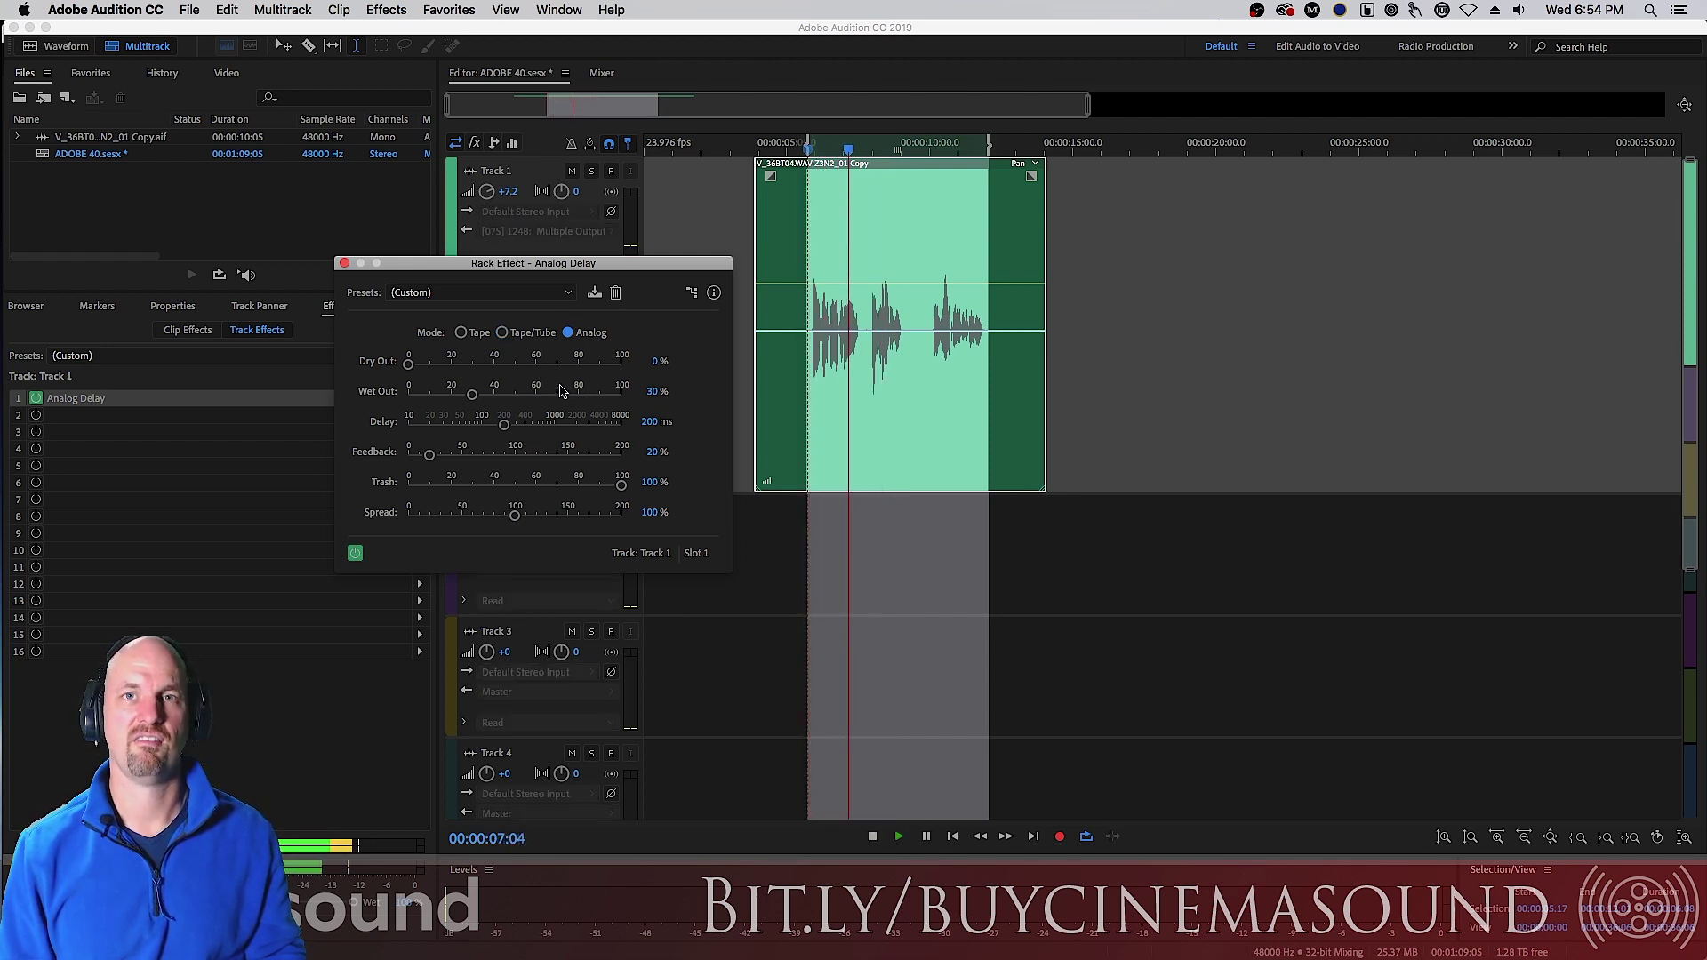
pyautogui.press('space')
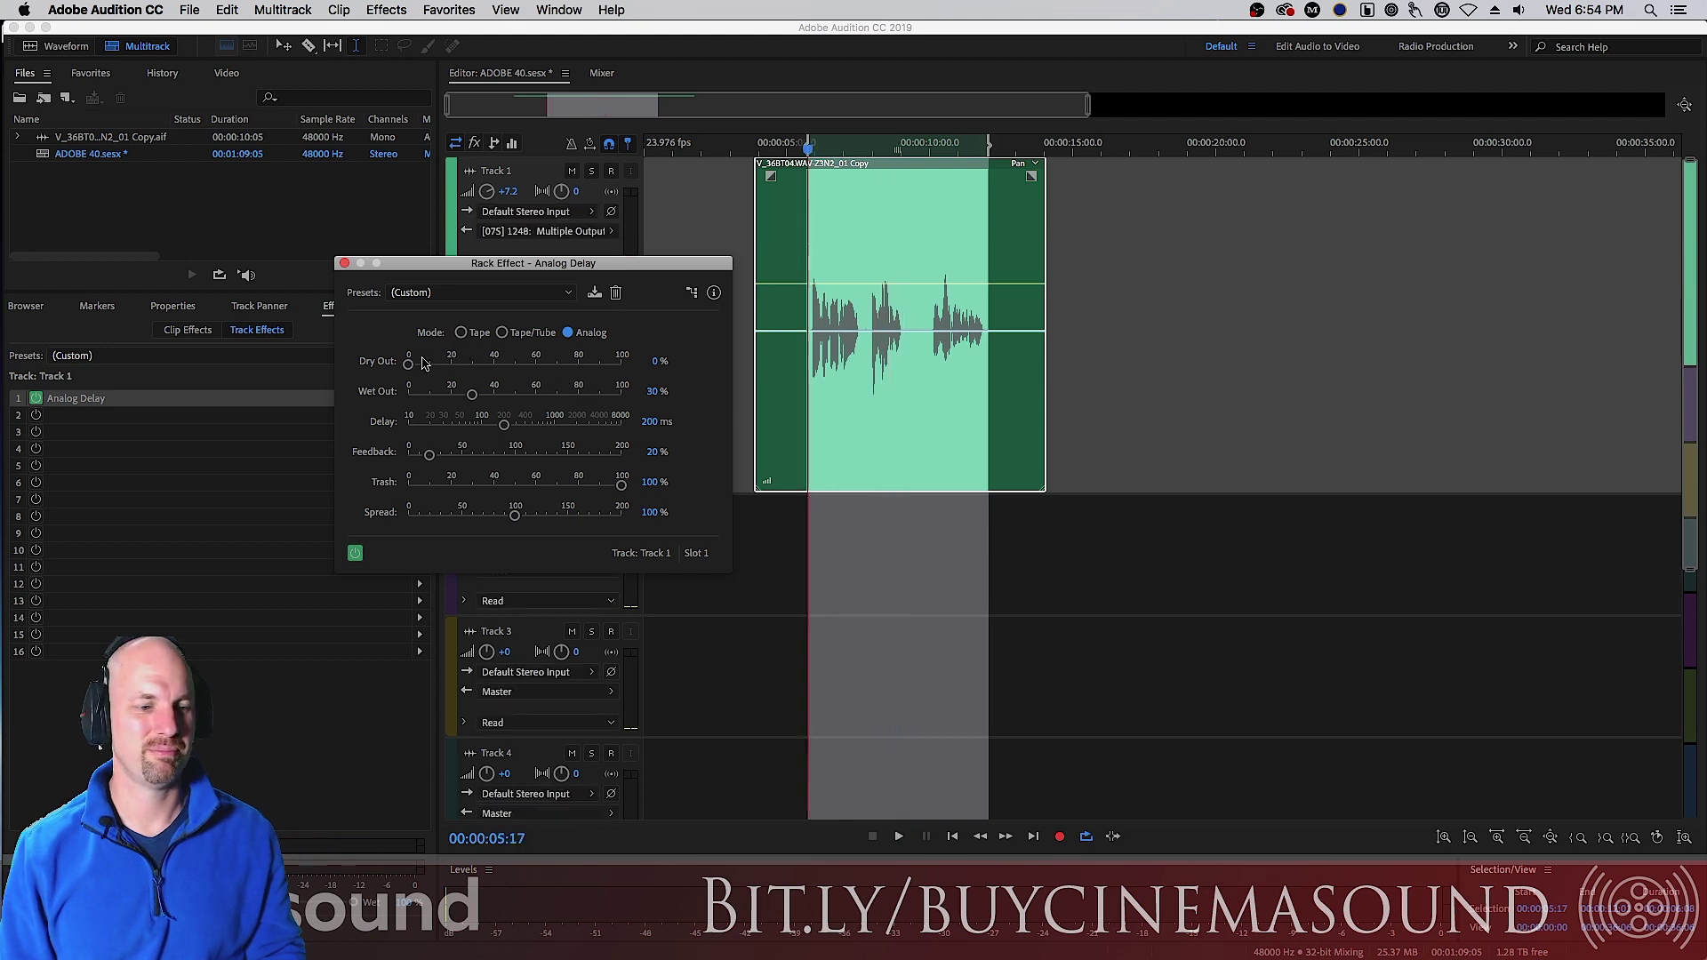
pyautogui.moveTo(408, 364); pyautogui.dragTo(622, 364)
pyautogui.press('space')
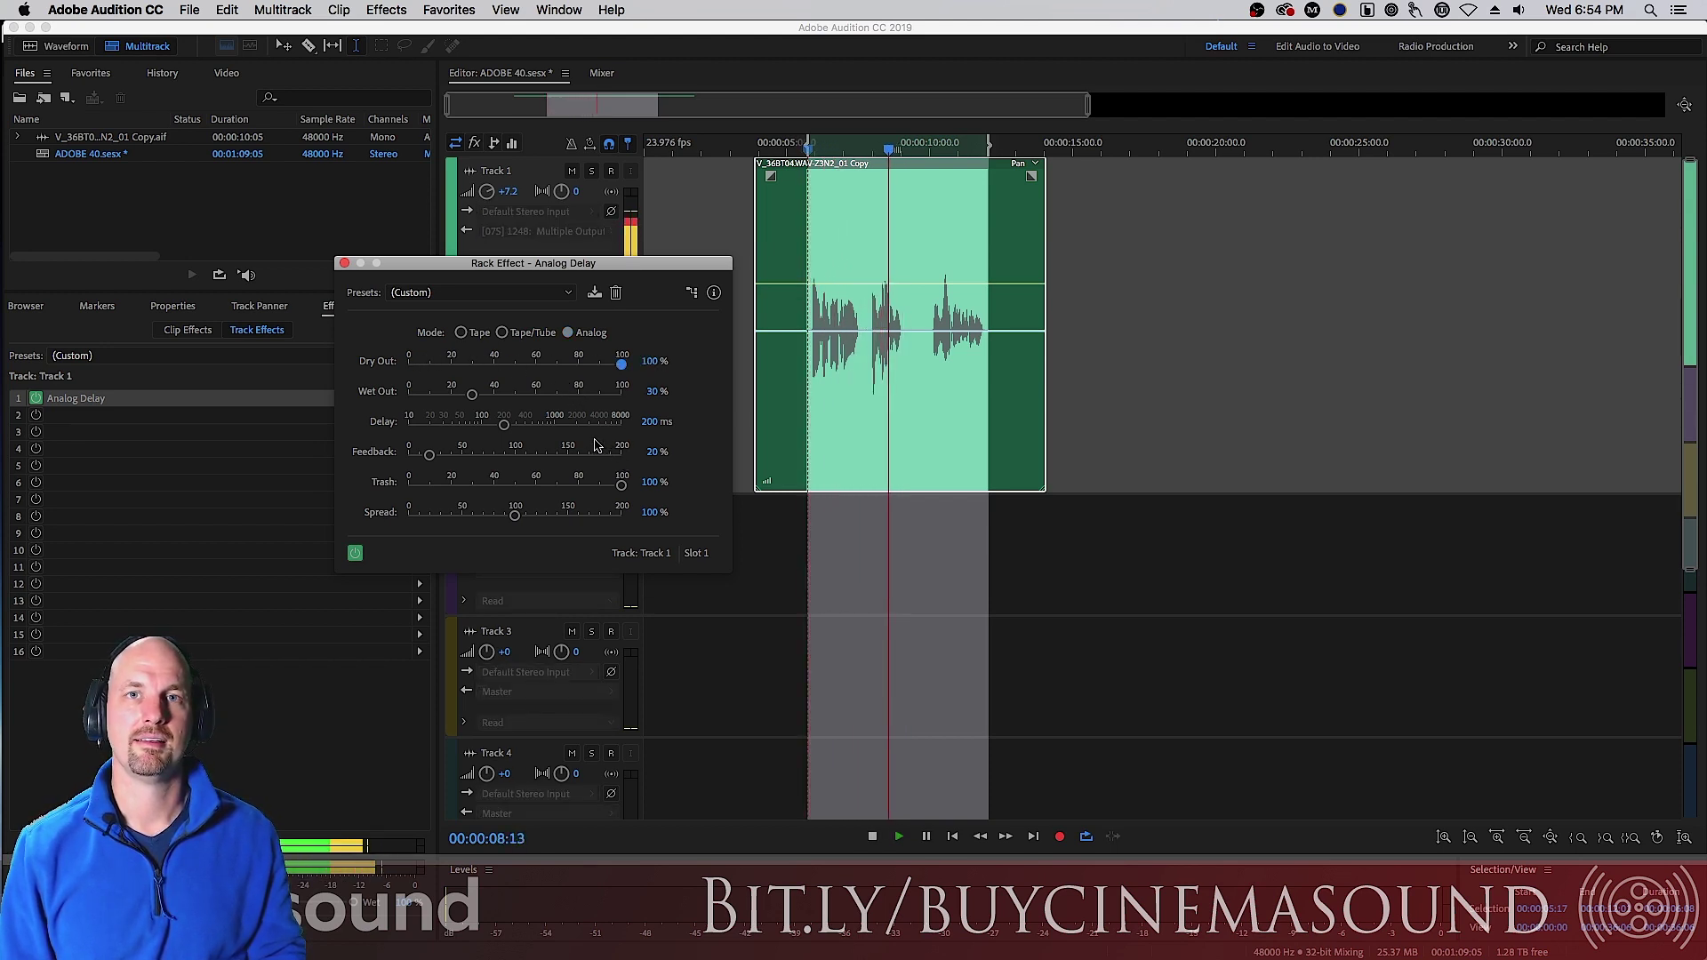
pyautogui.press('space')
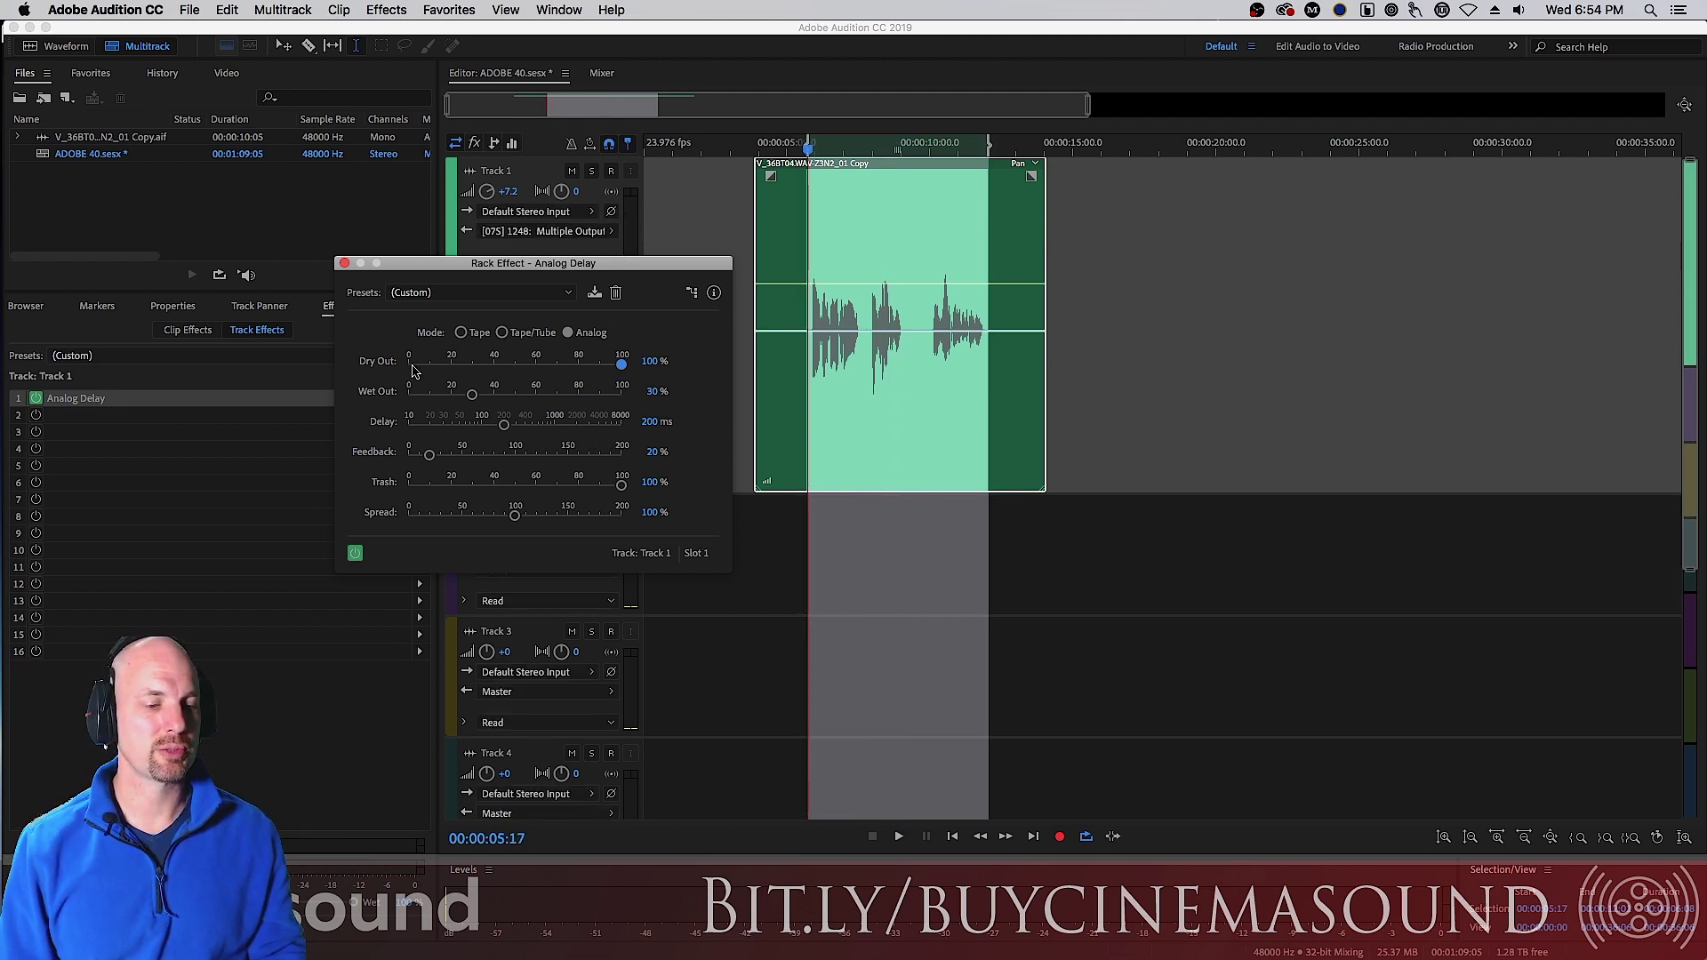
pyautogui.click(501, 333)
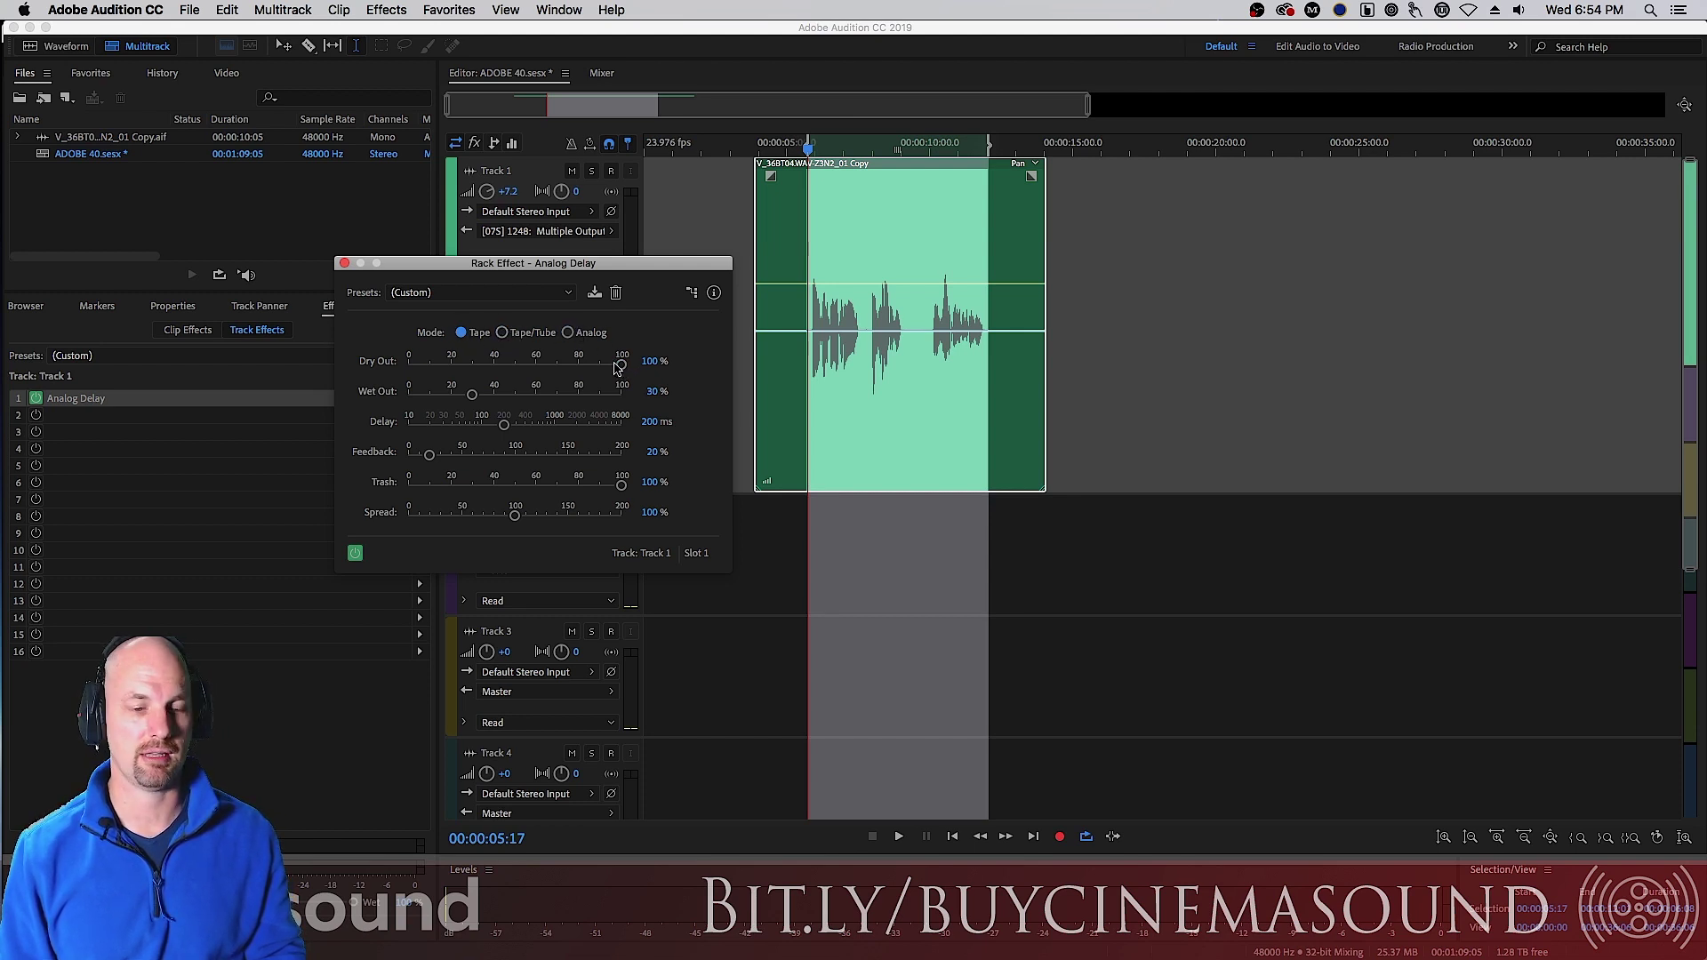
pyautogui.moveTo(411, 364); pyautogui.dragTo(542, 364)
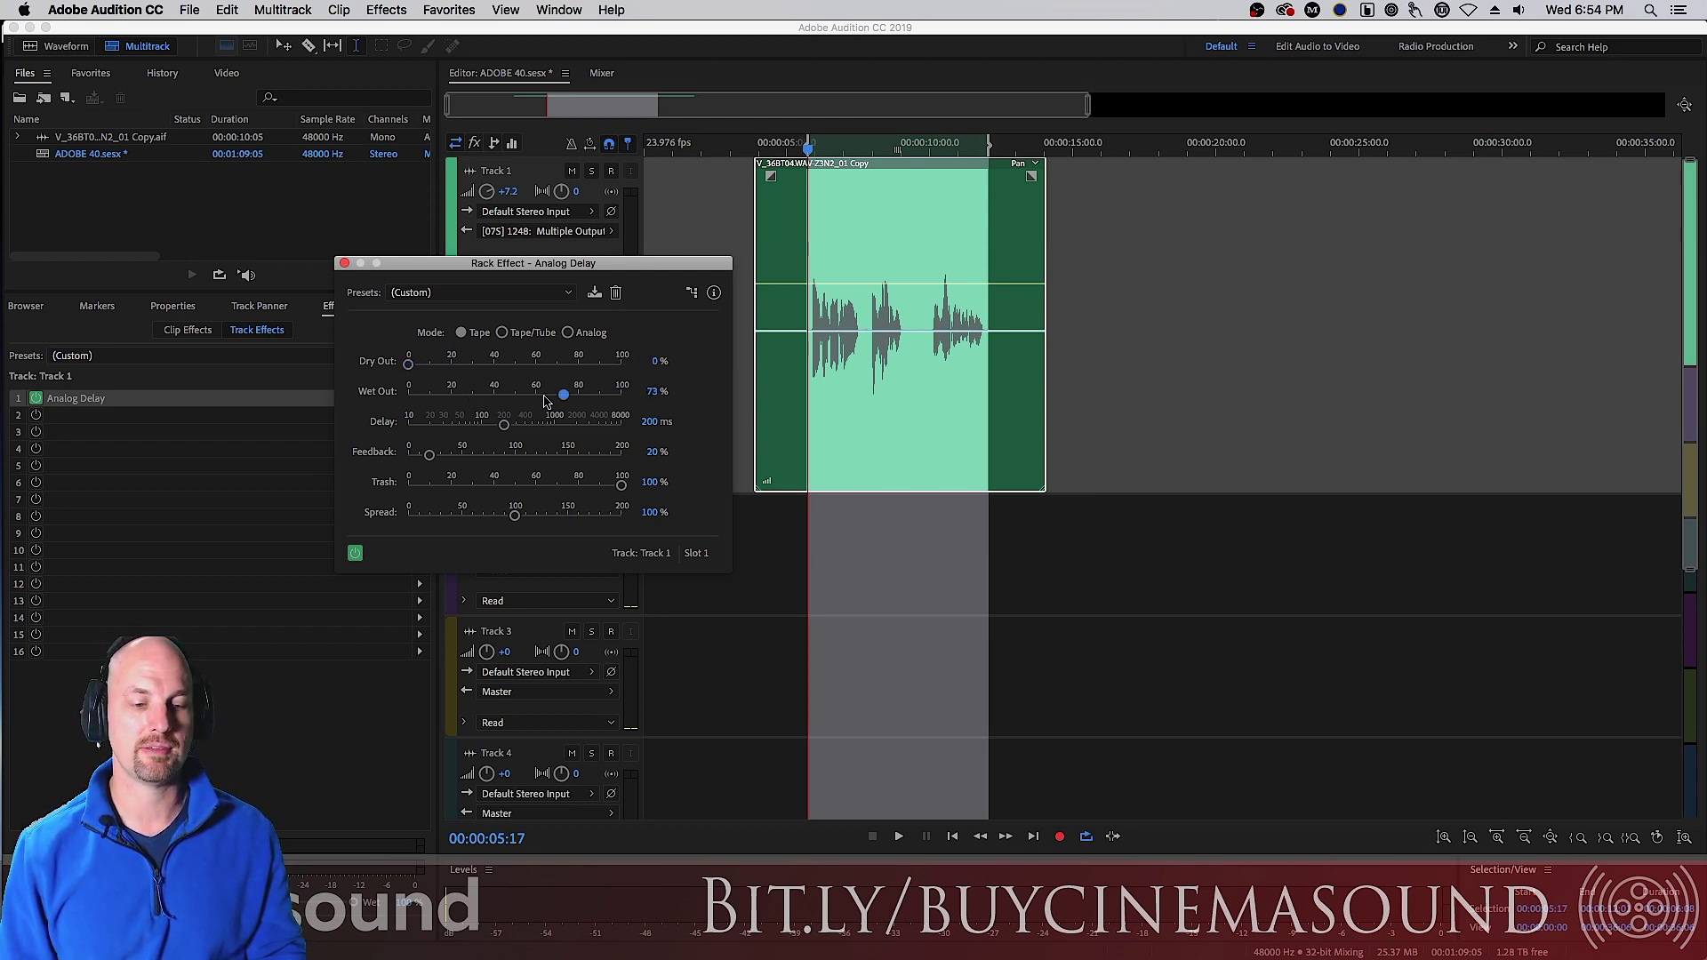
# Step: Set Analog Delay Dry Out to 97% and Wet Out to 39% while previewing
pyautogui.press('space')
pyautogui.moveTo(451, 397); pyautogui.dragTo(495, 399)
pyautogui.moveTo(408, 364); pyautogui.dragTo(615, 364)
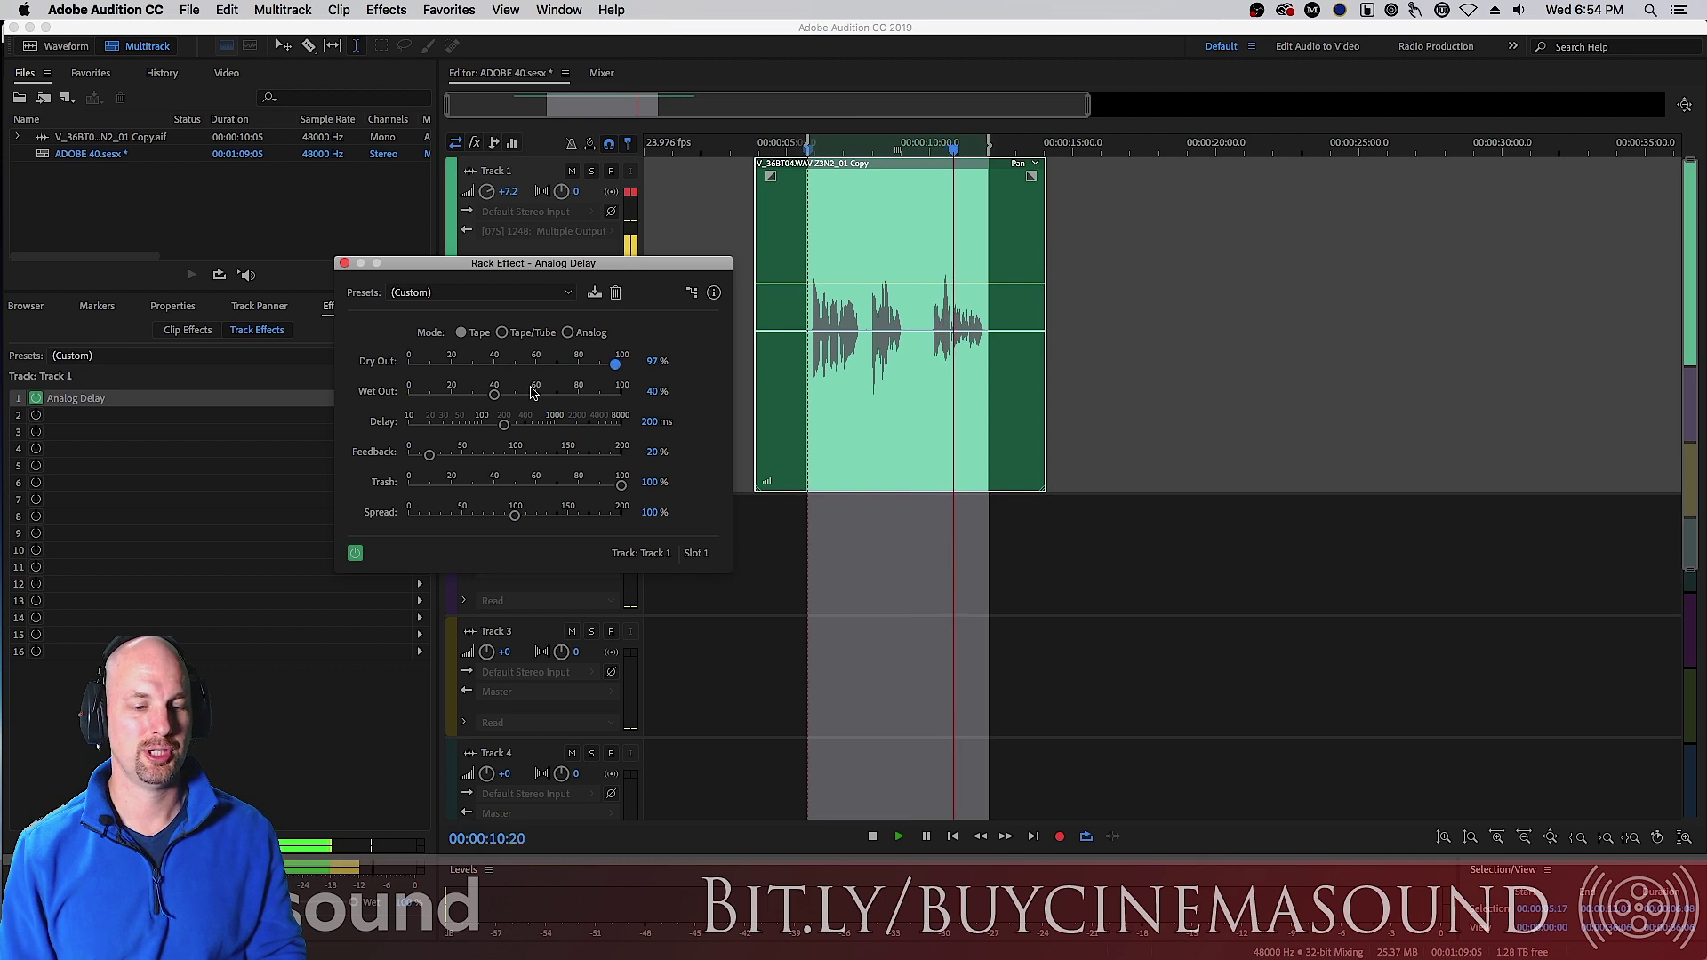
pyautogui.moveTo(496, 396); pyautogui.dragTo(491, 406)
pyautogui.press('space')
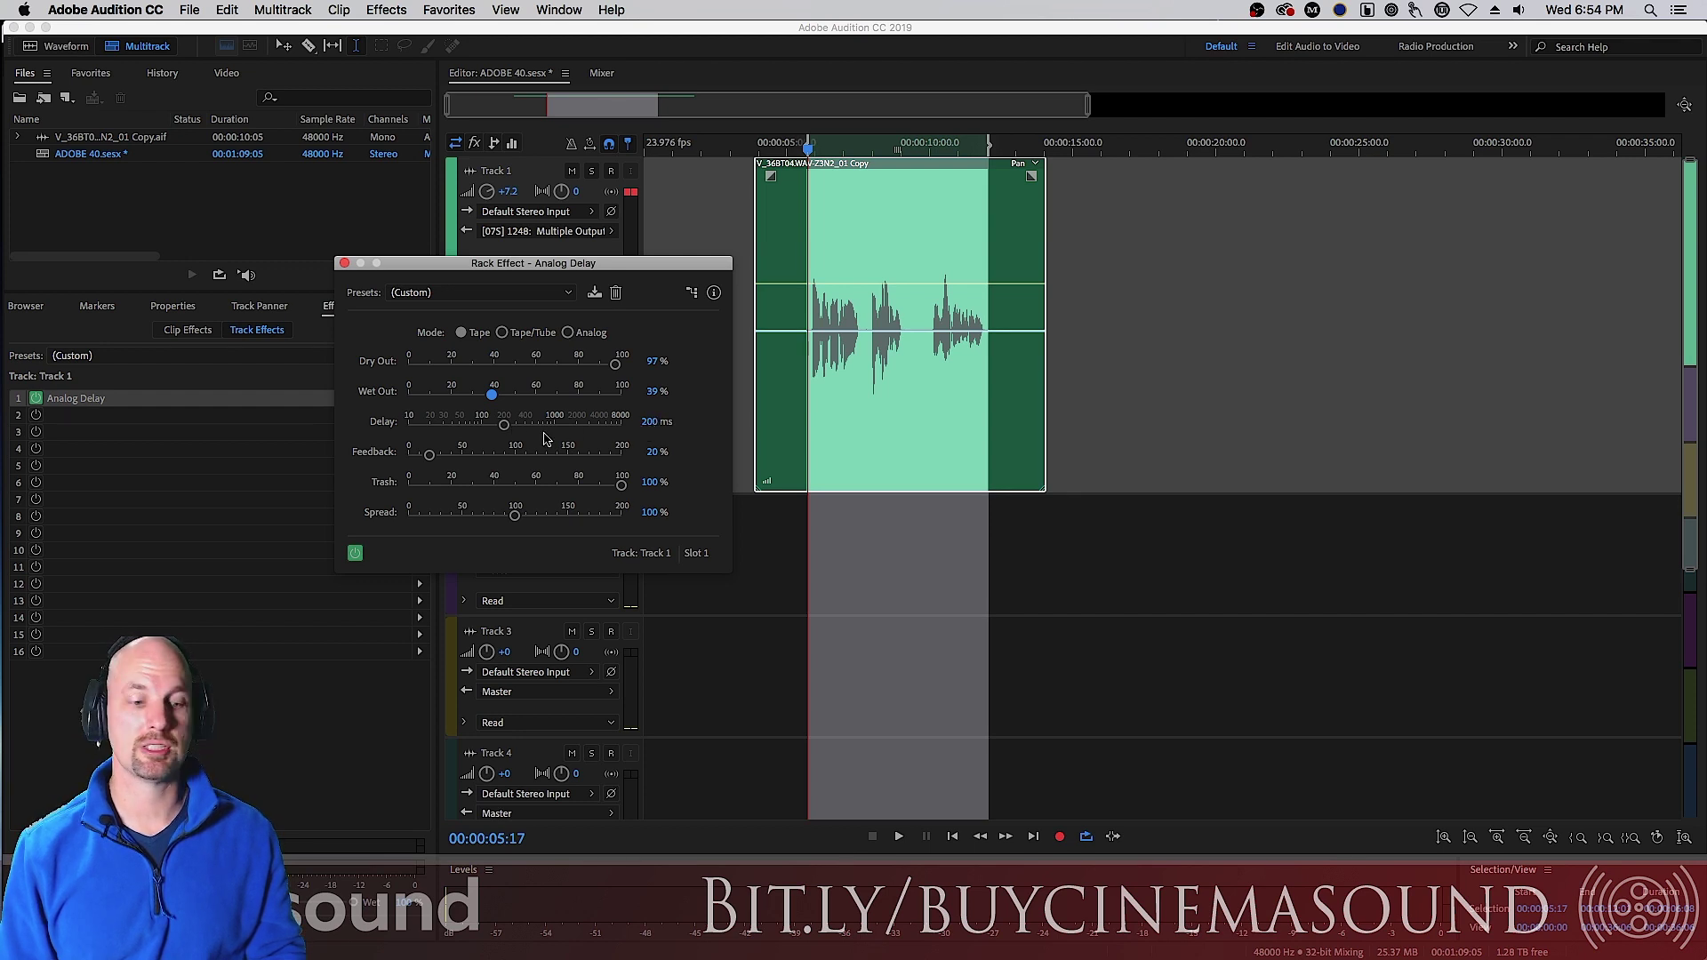
# Step: Preview the delay at 22 ms and 15 ms, then lengthen it to about 693 ms
pyautogui.press('space')
pyautogui.moveTo(504, 426); pyautogui.dragTo(434, 426)
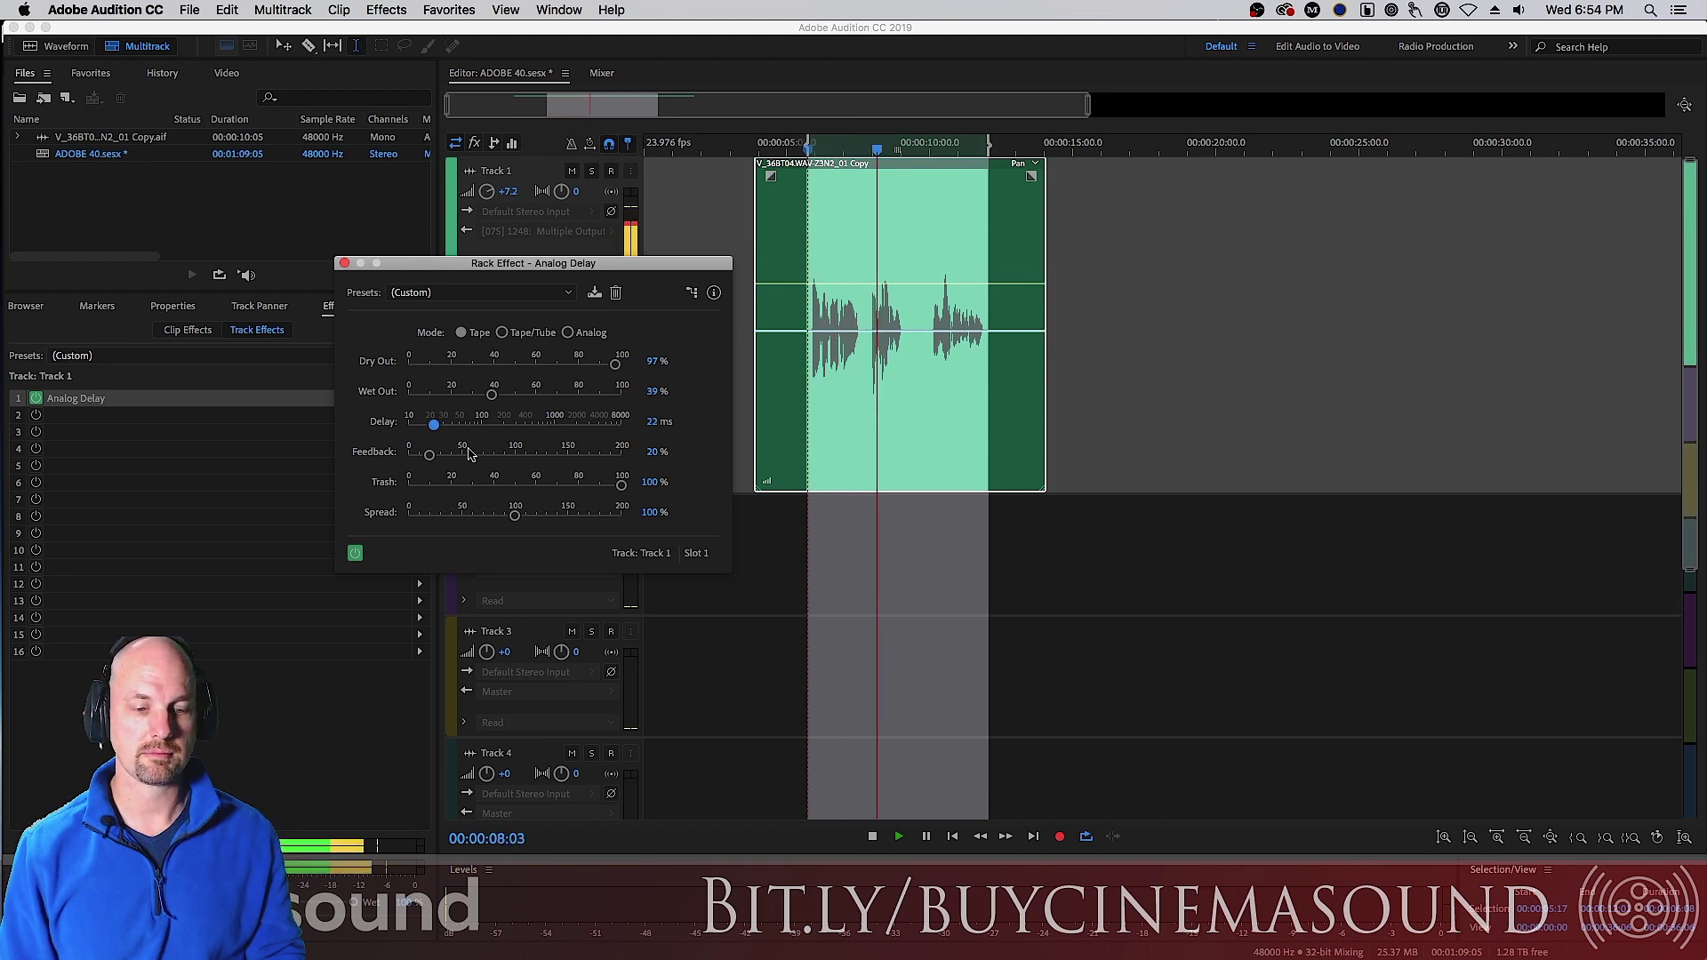
pyautogui.press('space')
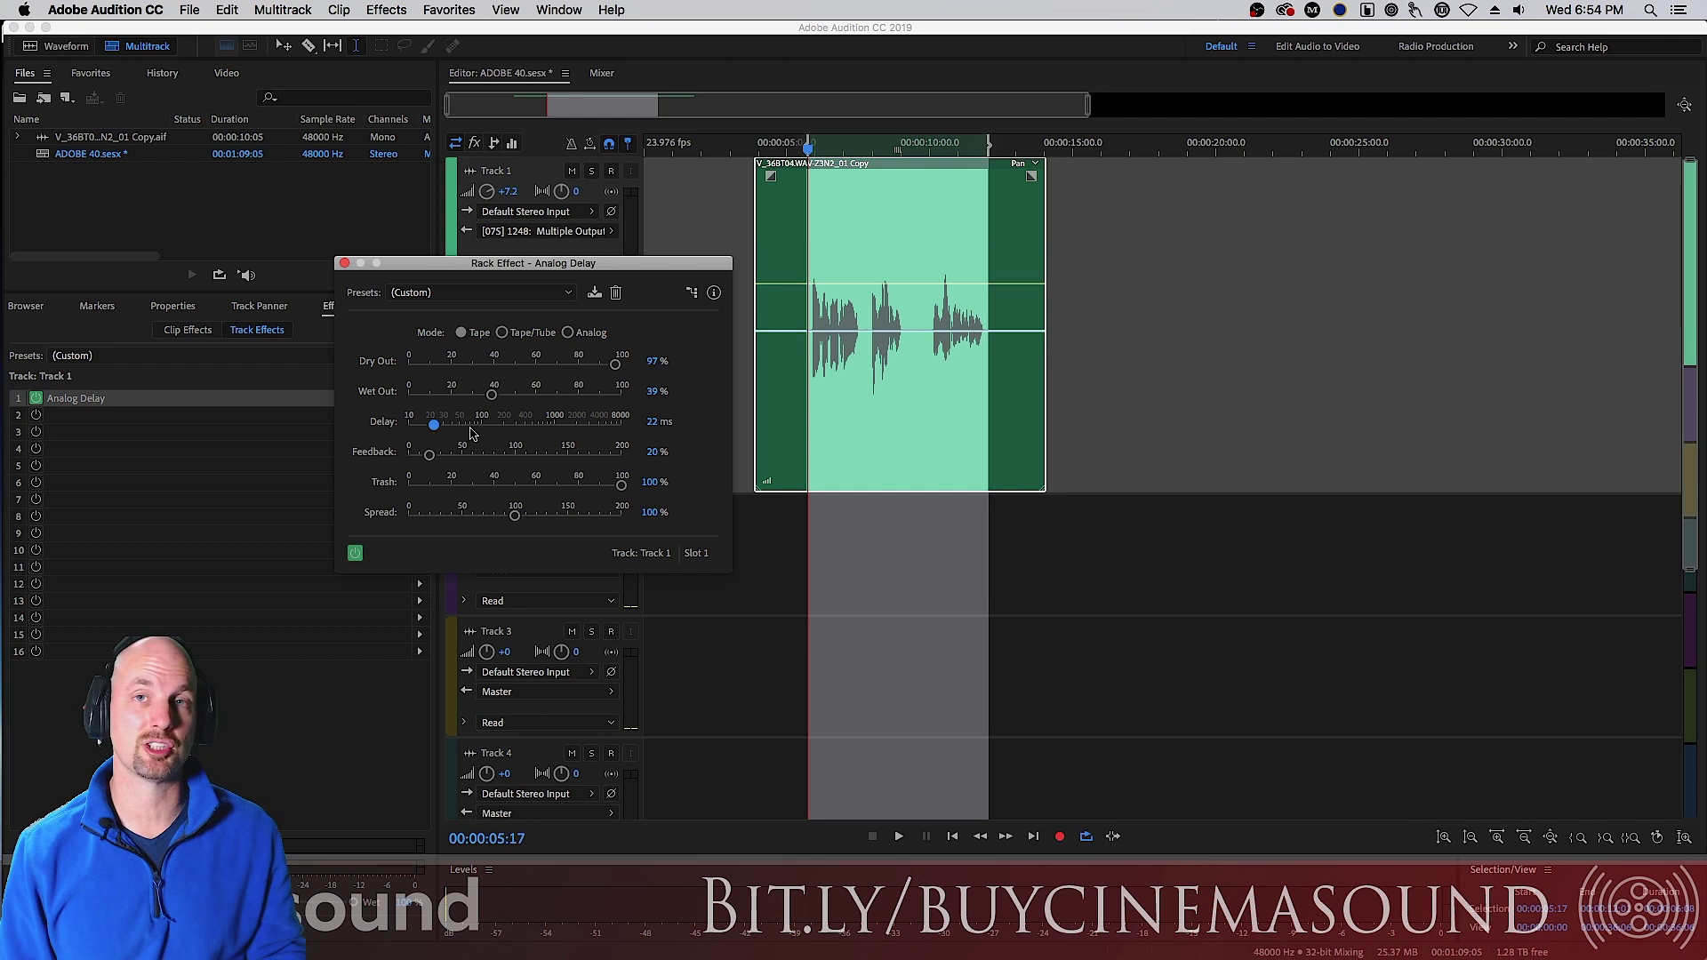
pyautogui.moveTo(444, 431); pyautogui.dragTo(427, 430)
pyautogui.press('space')
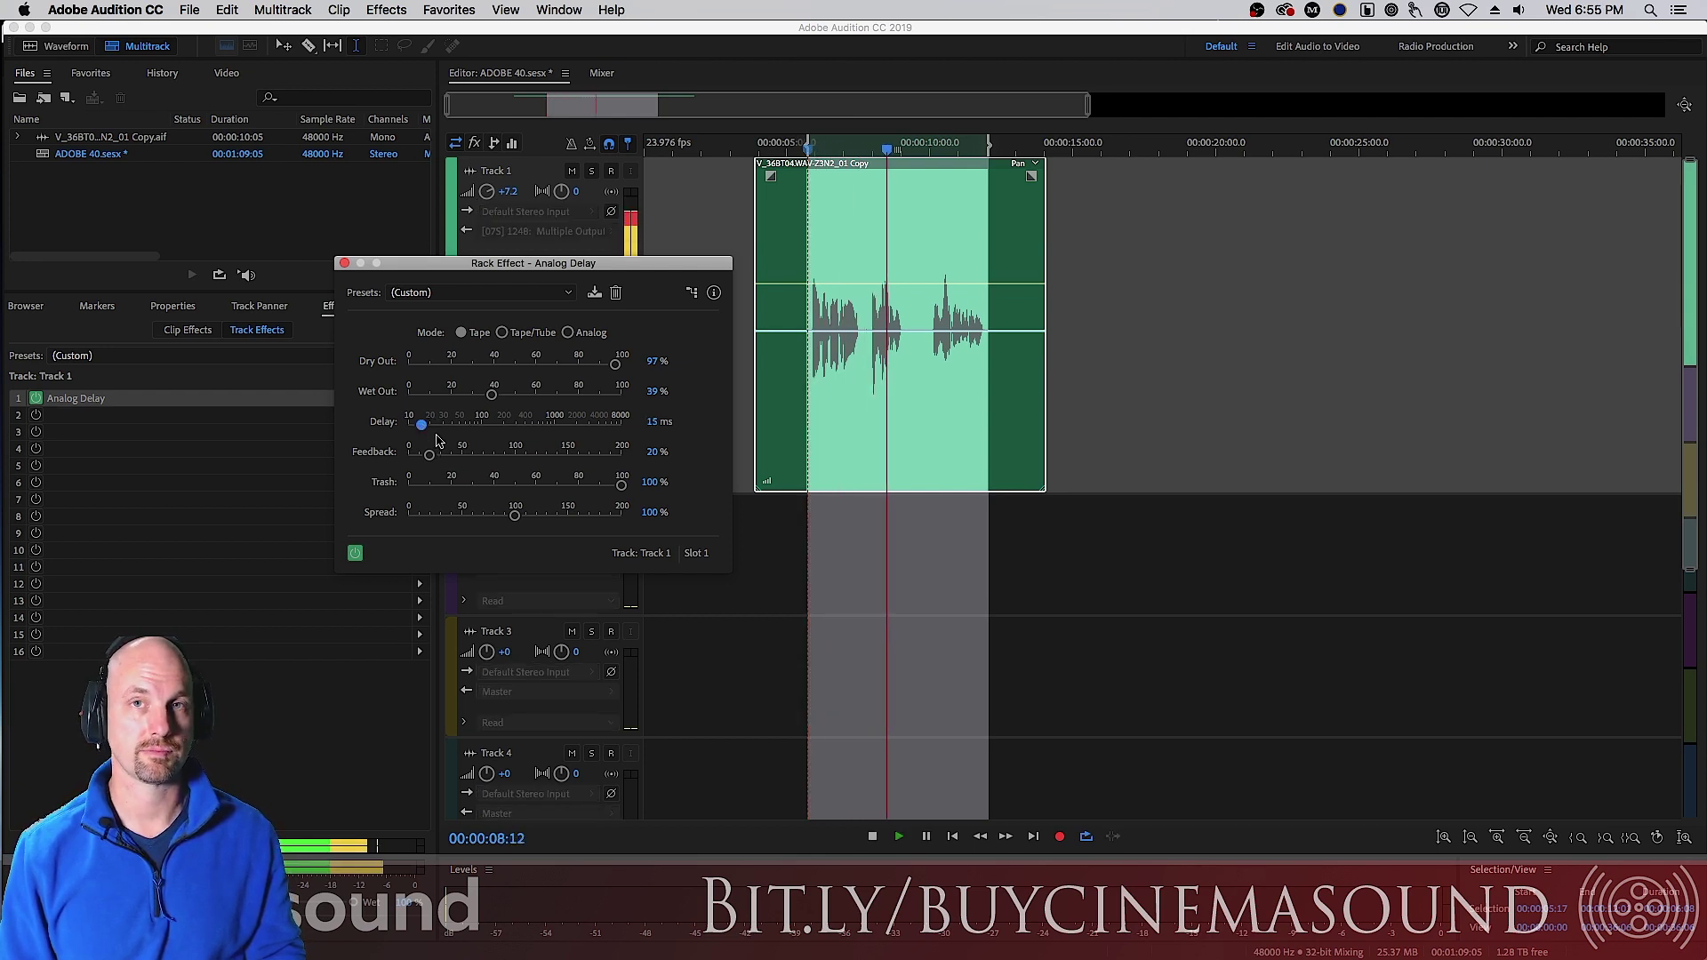
pyautogui.press('space')
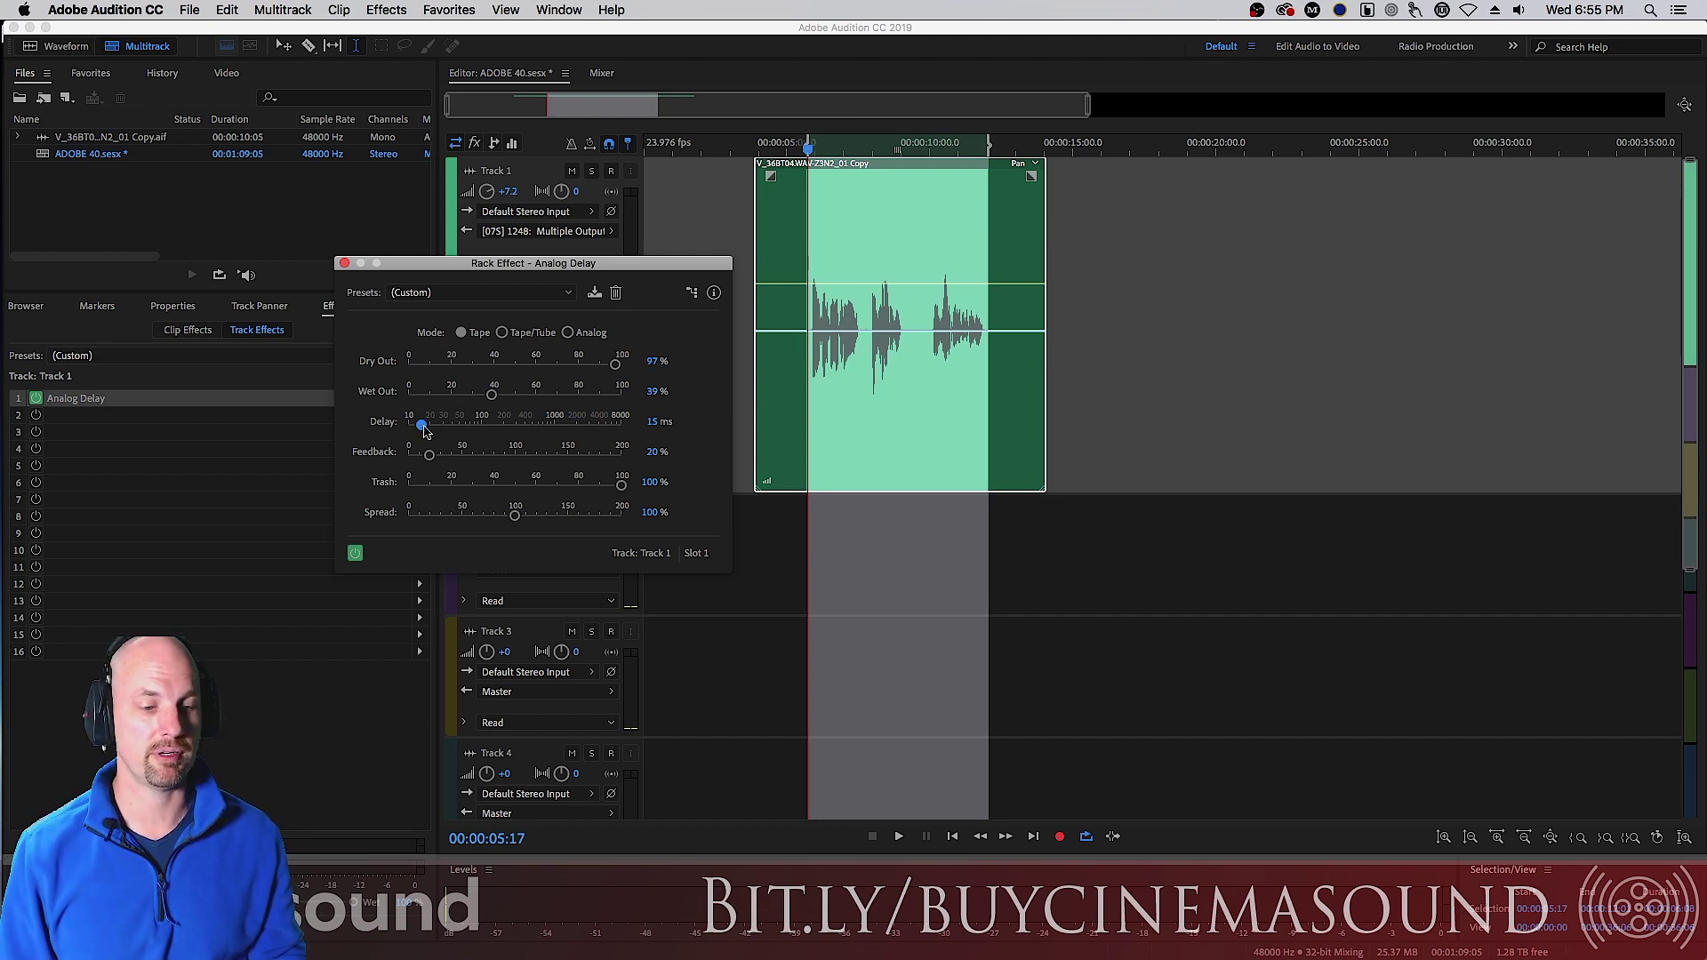
pyautogui.moveTo(424, 431); pyautogui.dragTo(576, 433)
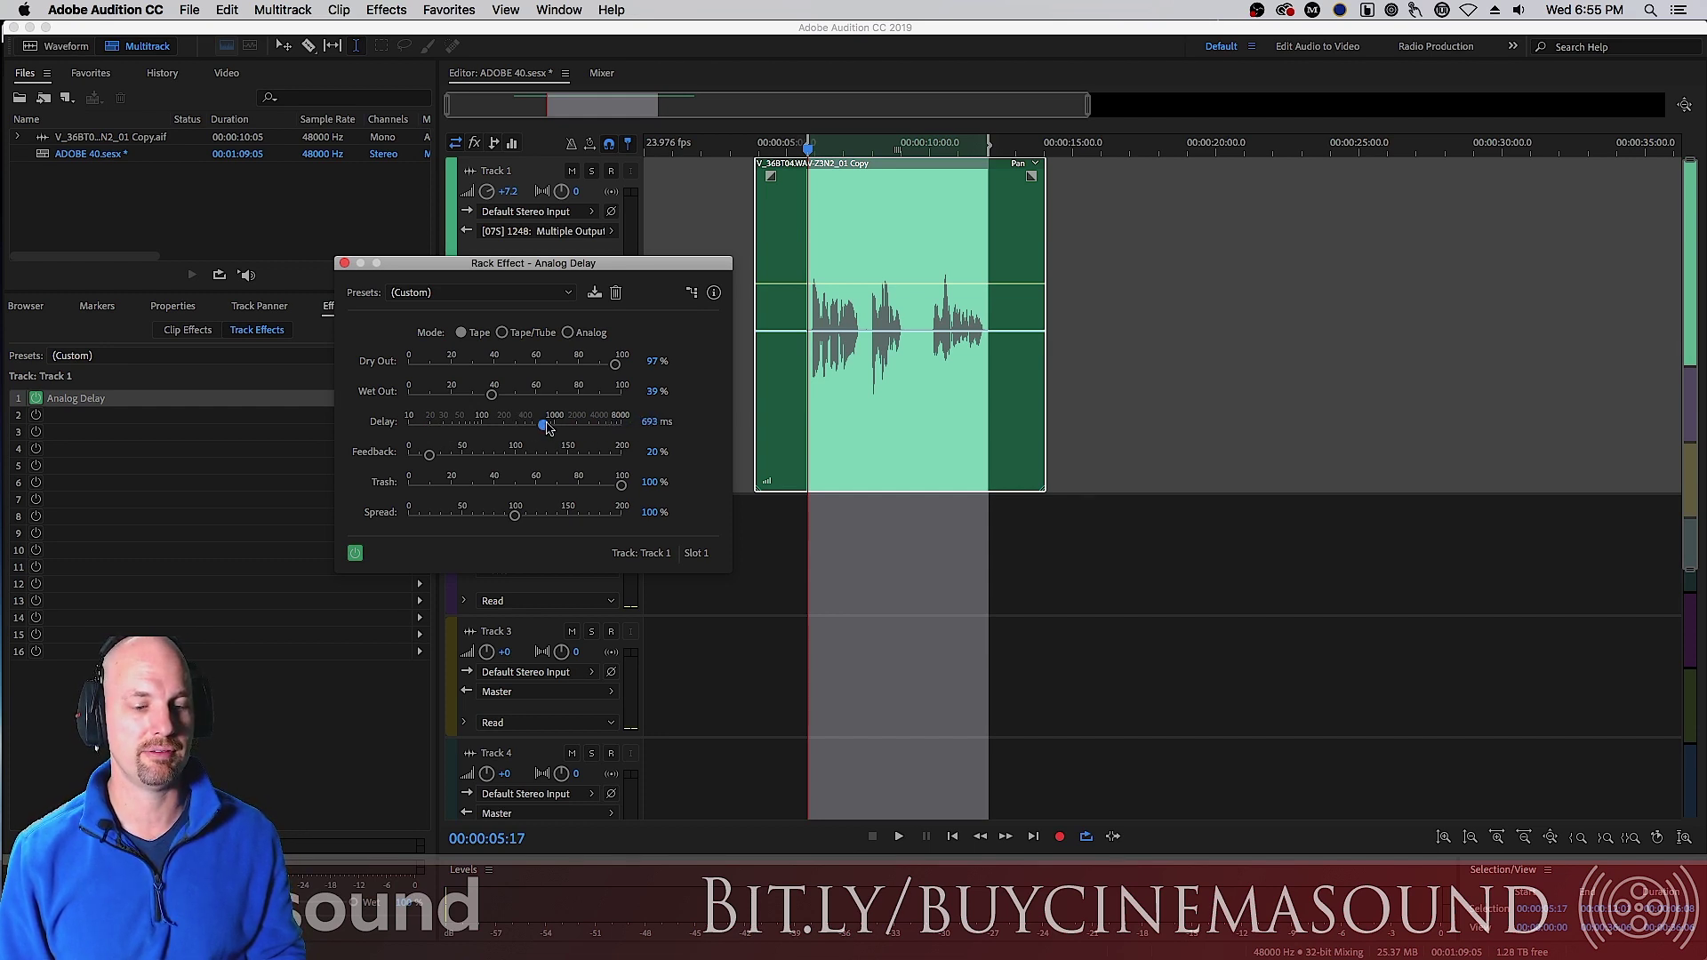
# Step: Set the delay time to about 927 ms and preview it
pyautogui.press('space')
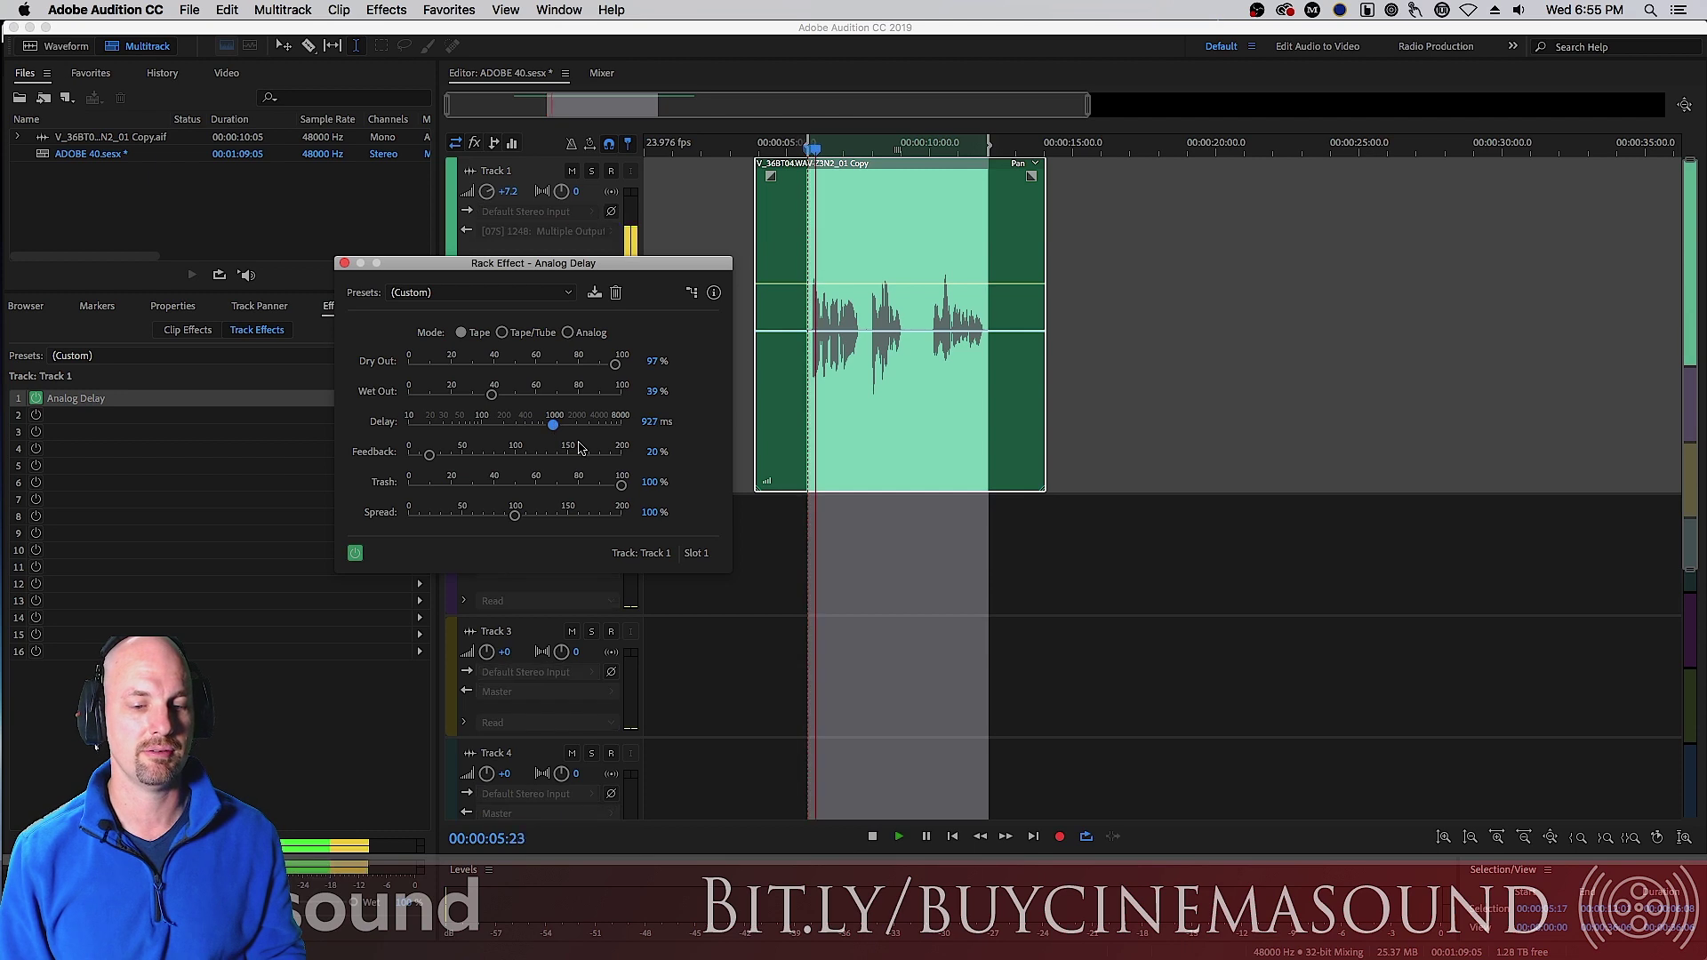
pyautogui.moveTo(557, 428); pyautogui.dragTo(554, 441)
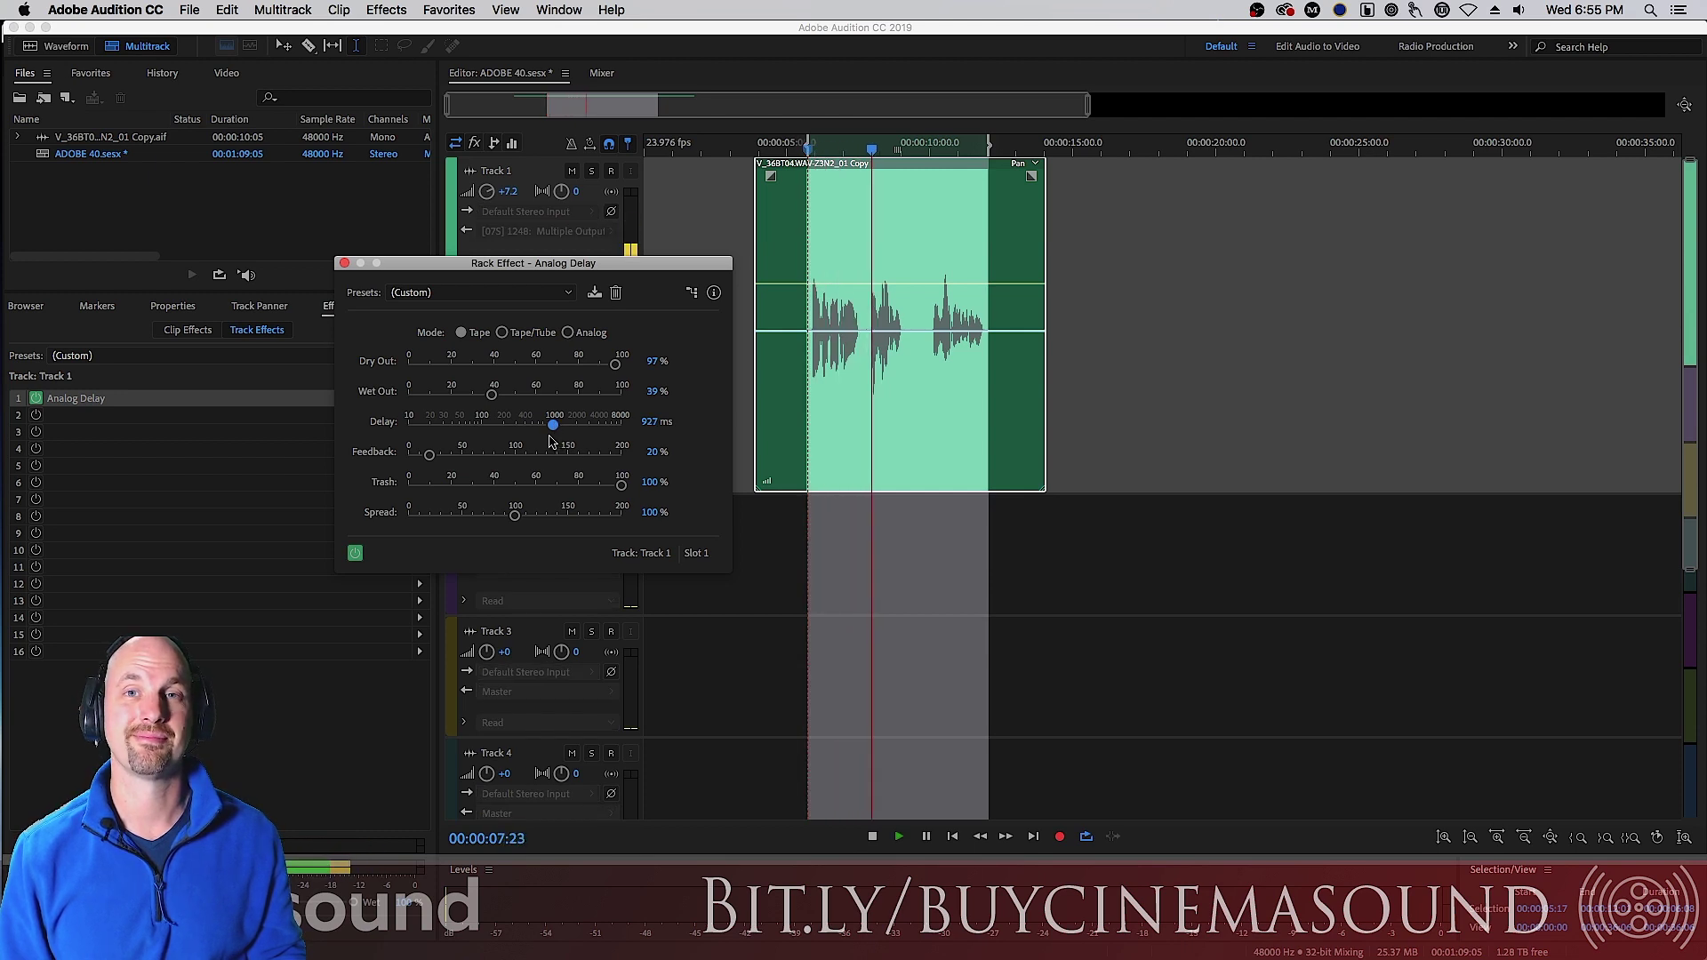
pyautogui.press('space')
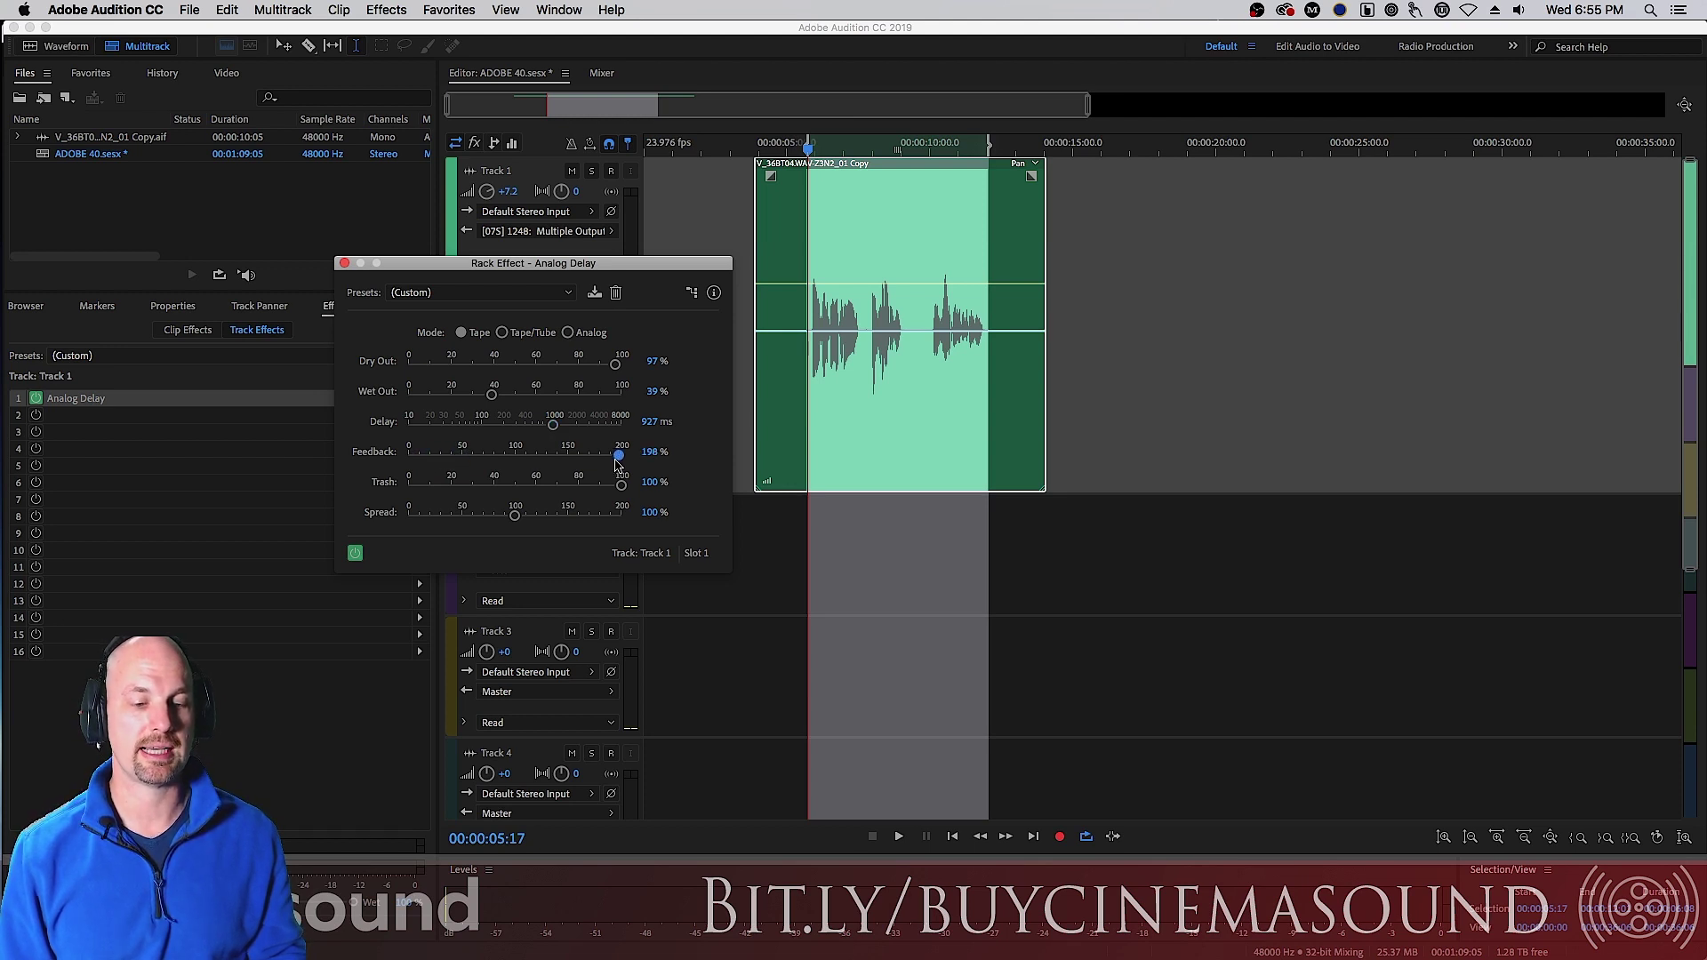
# Step: Lower Feedback to 38% and shorten the delay to 14 ms, previewing each change
pyautogui.moveTo(628, 465); pyautogui.dragTo(471, 461)
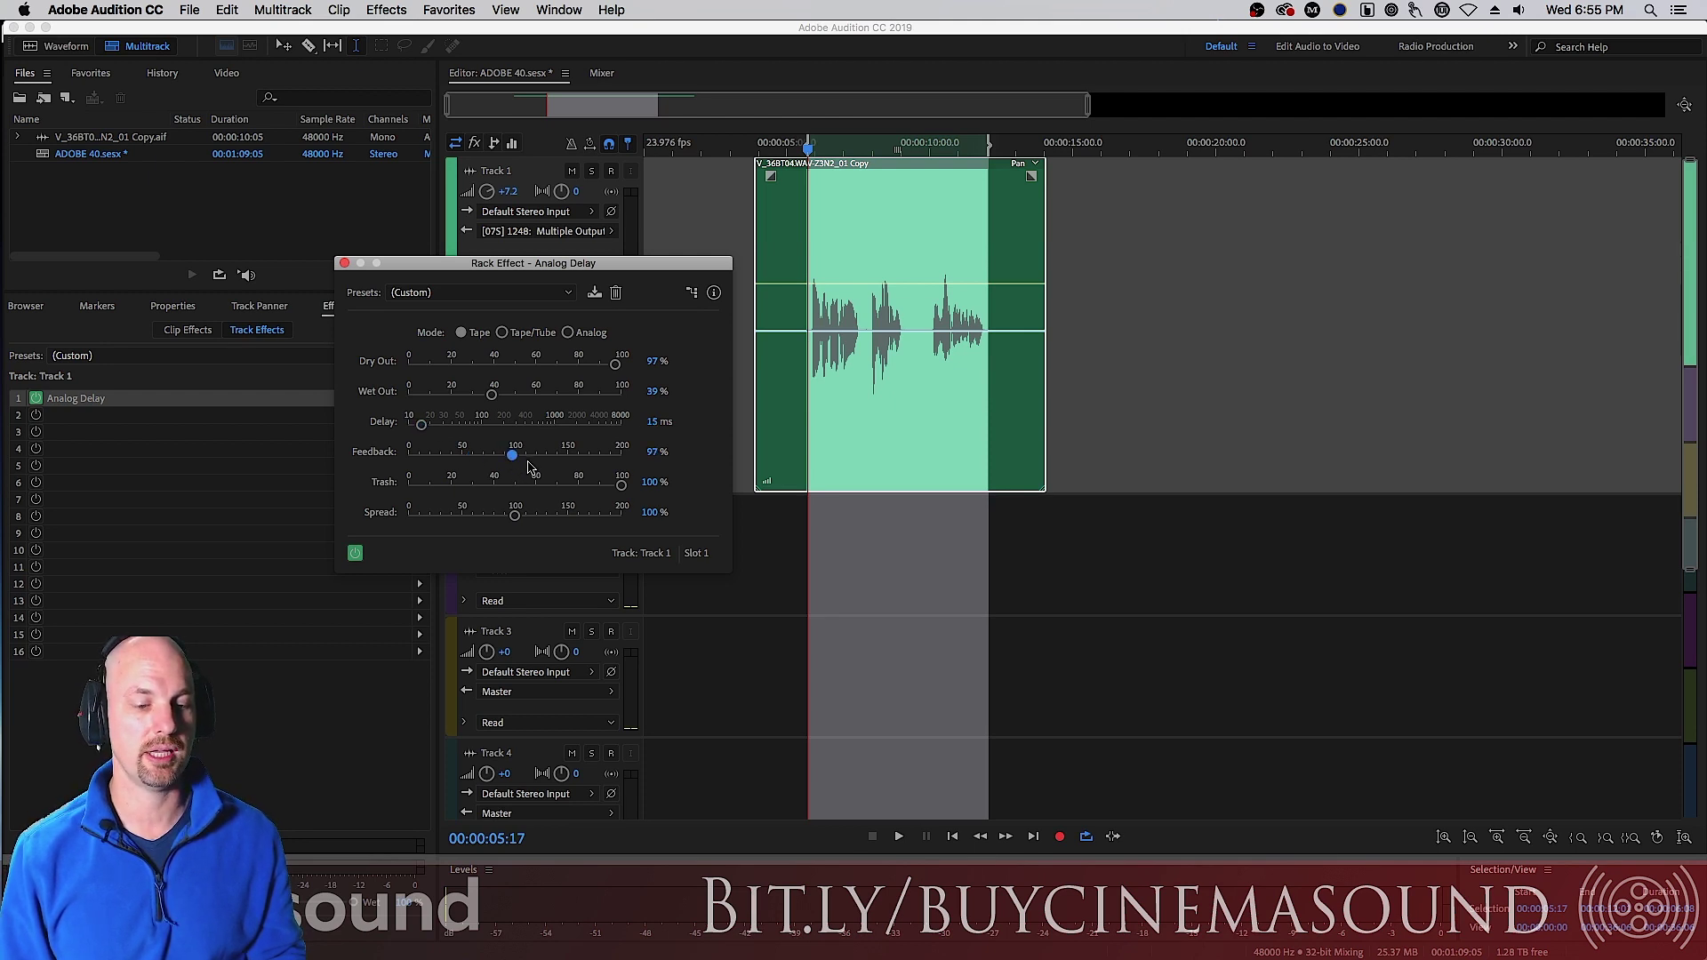
pyautogui.press('space')
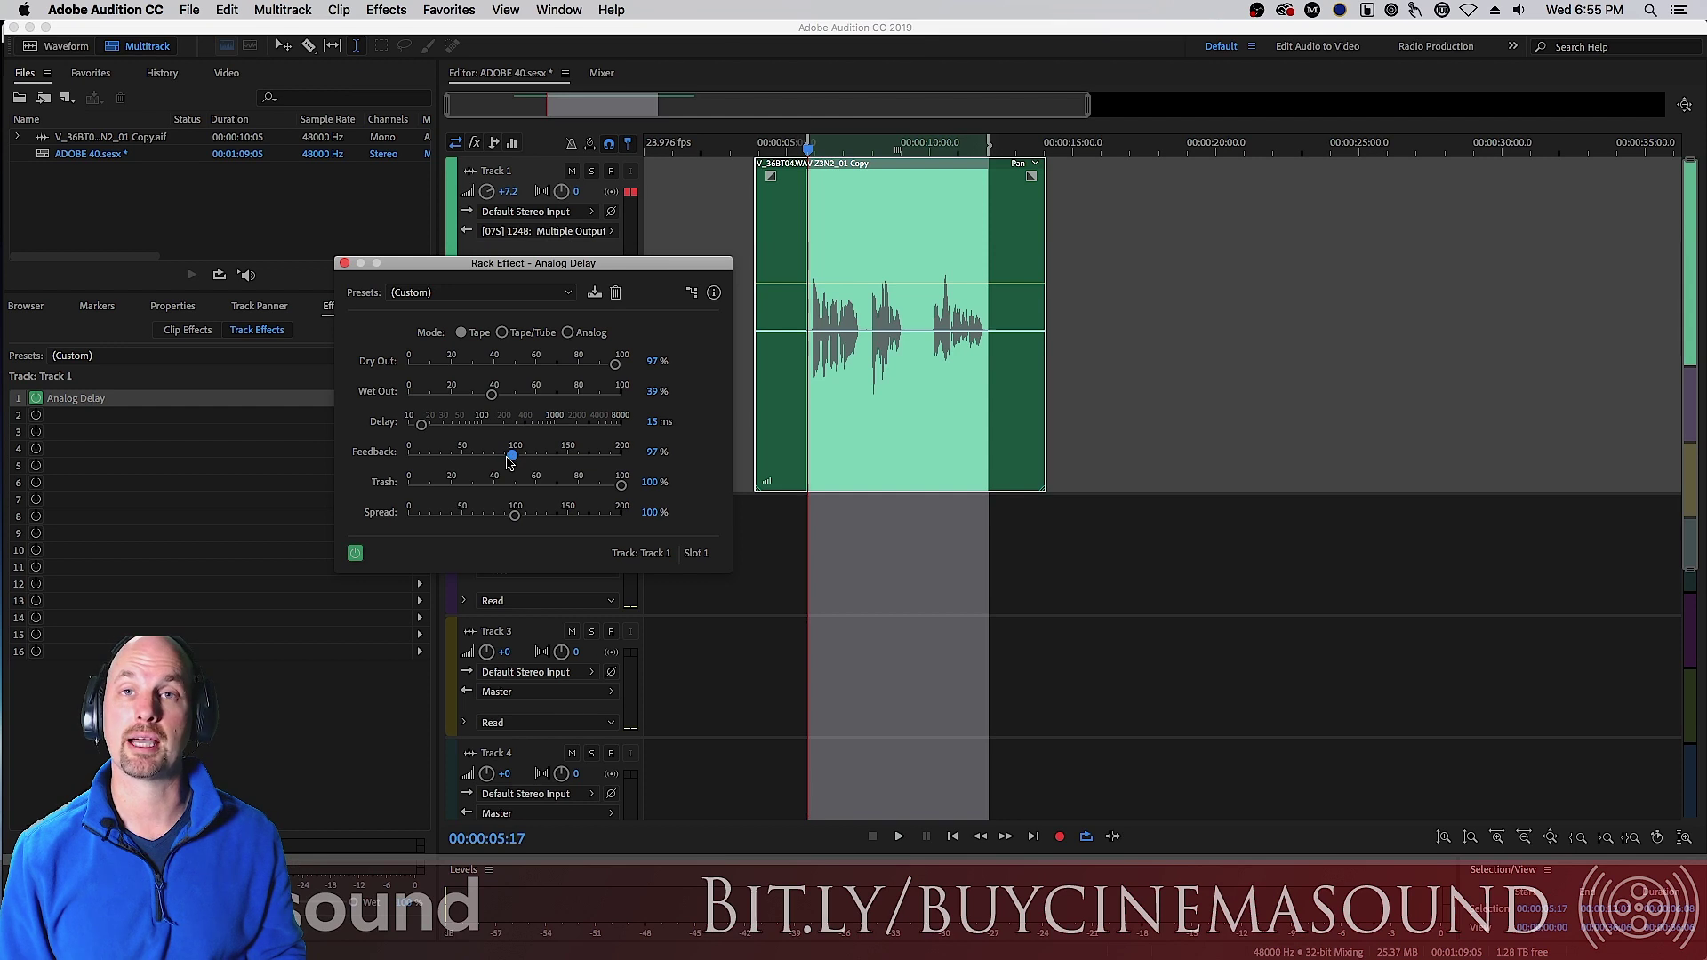
pyautogui.press('space')
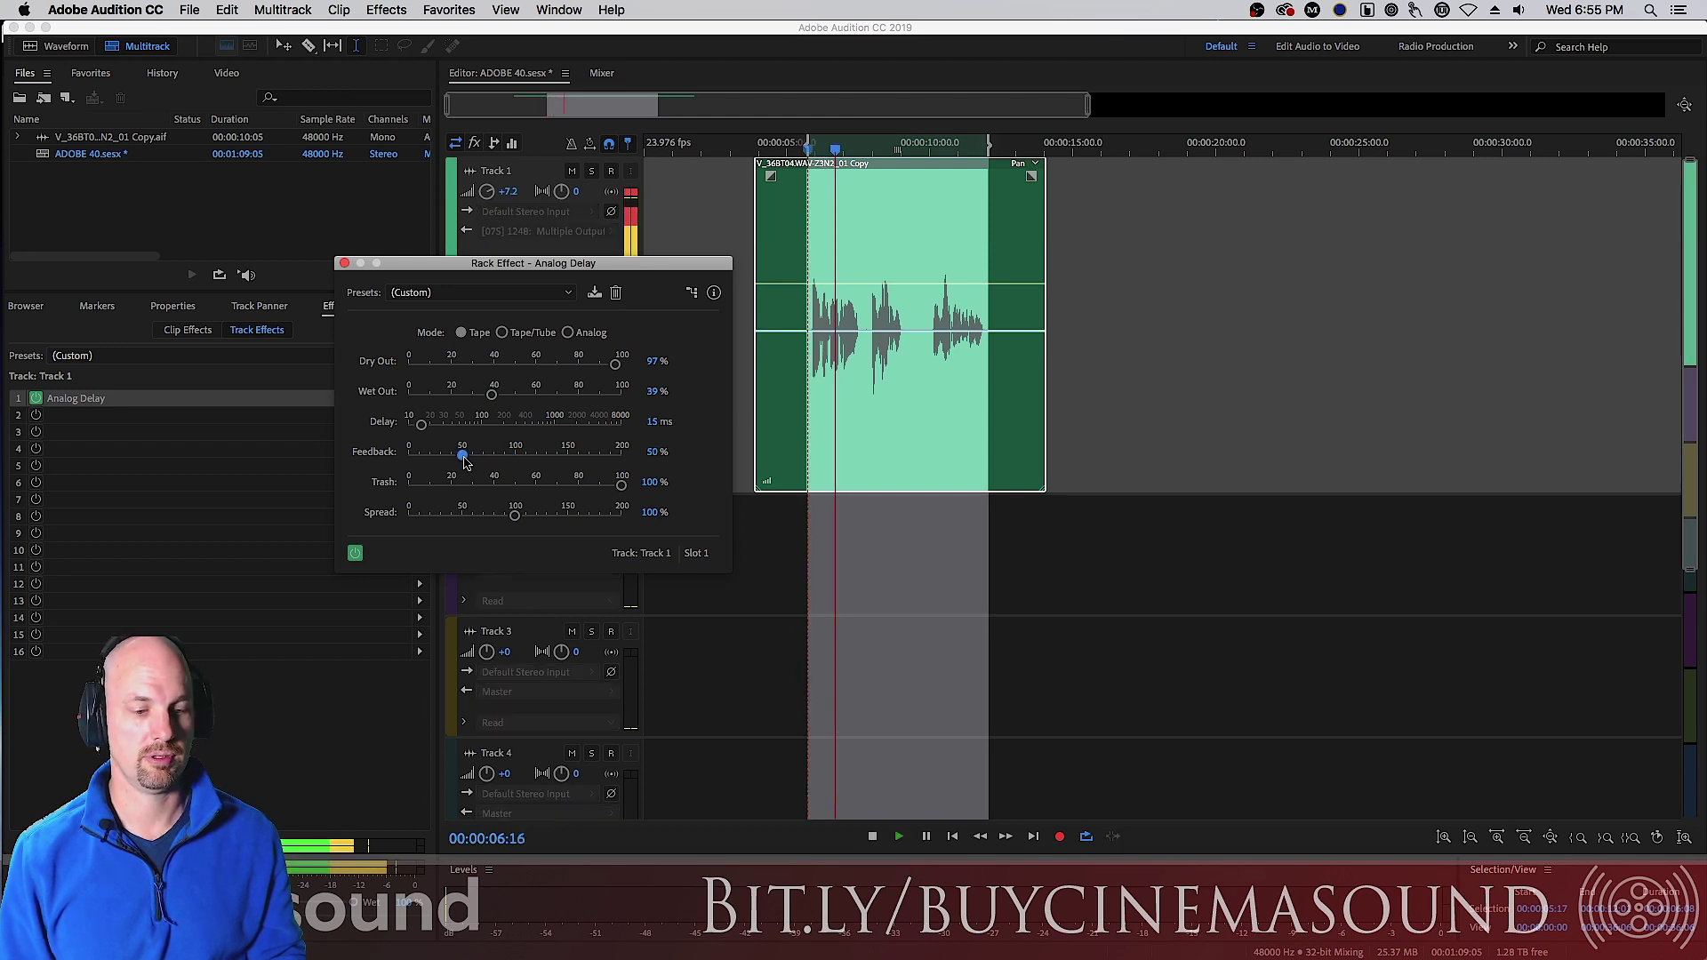
pyautogui.moveTo(464, 456); pyautogui.dragTo(450, 456)
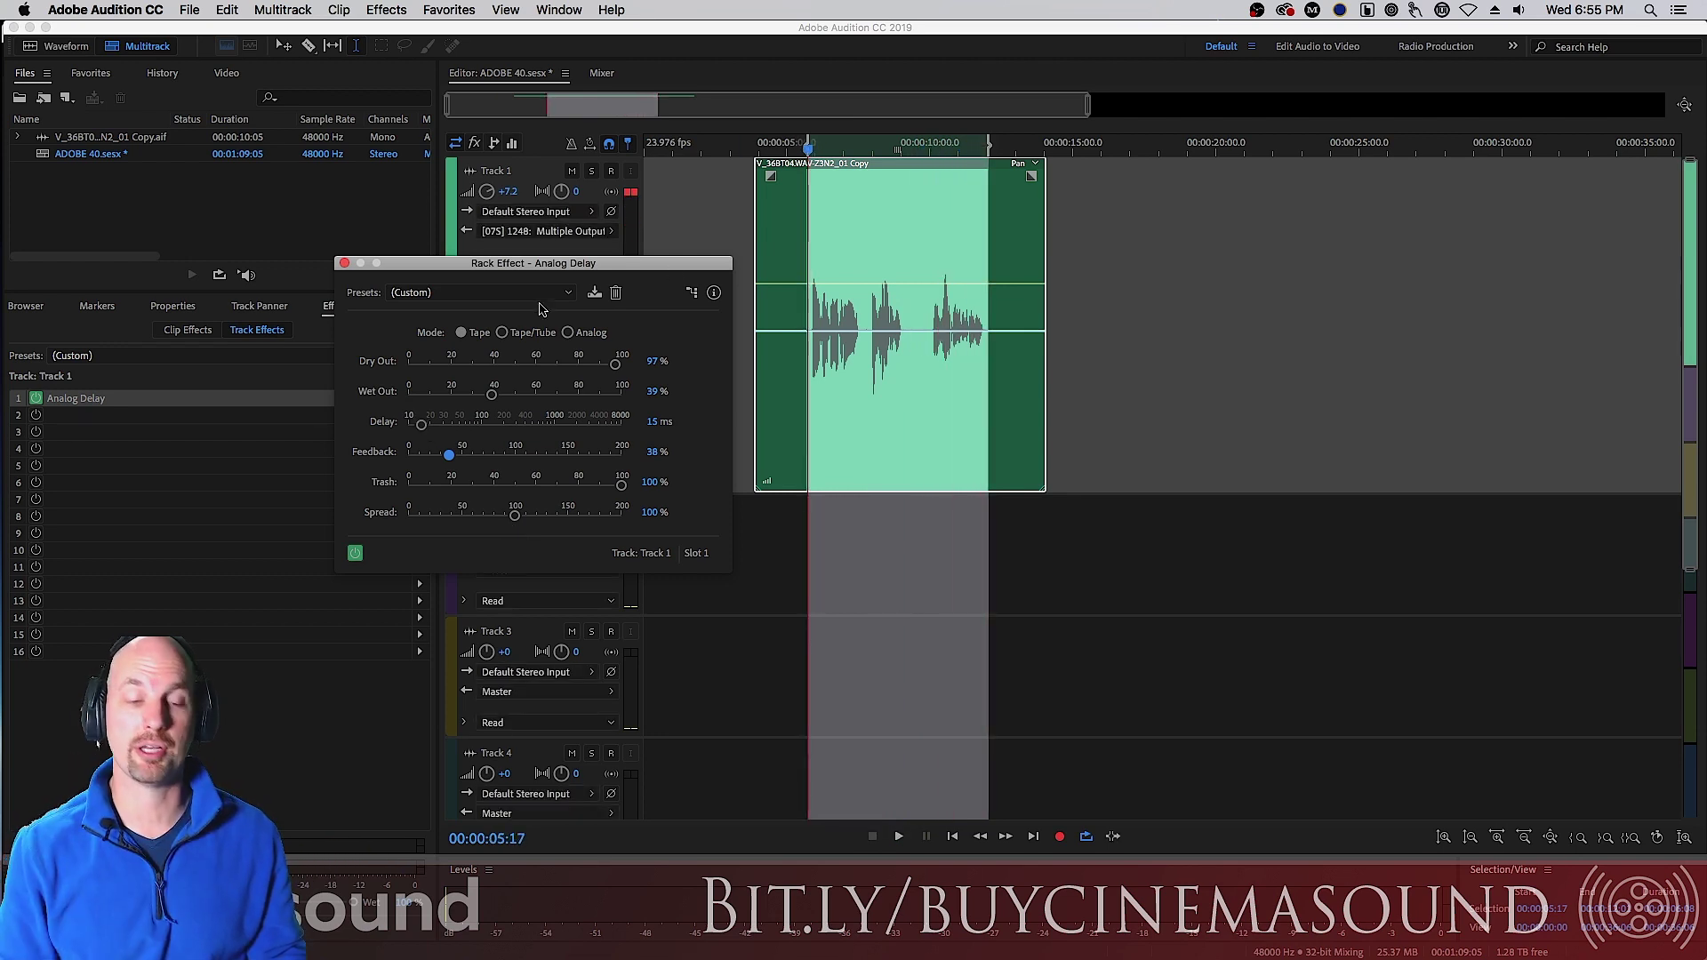
pyautogui.moveTo(413, 428)
pyautogui.mouseDown()
pyautogui.moveTo(443, 430)
pyautogui.moveTo(419, 427)
pyautogui.mouseUp()
pyautogui.press('space')
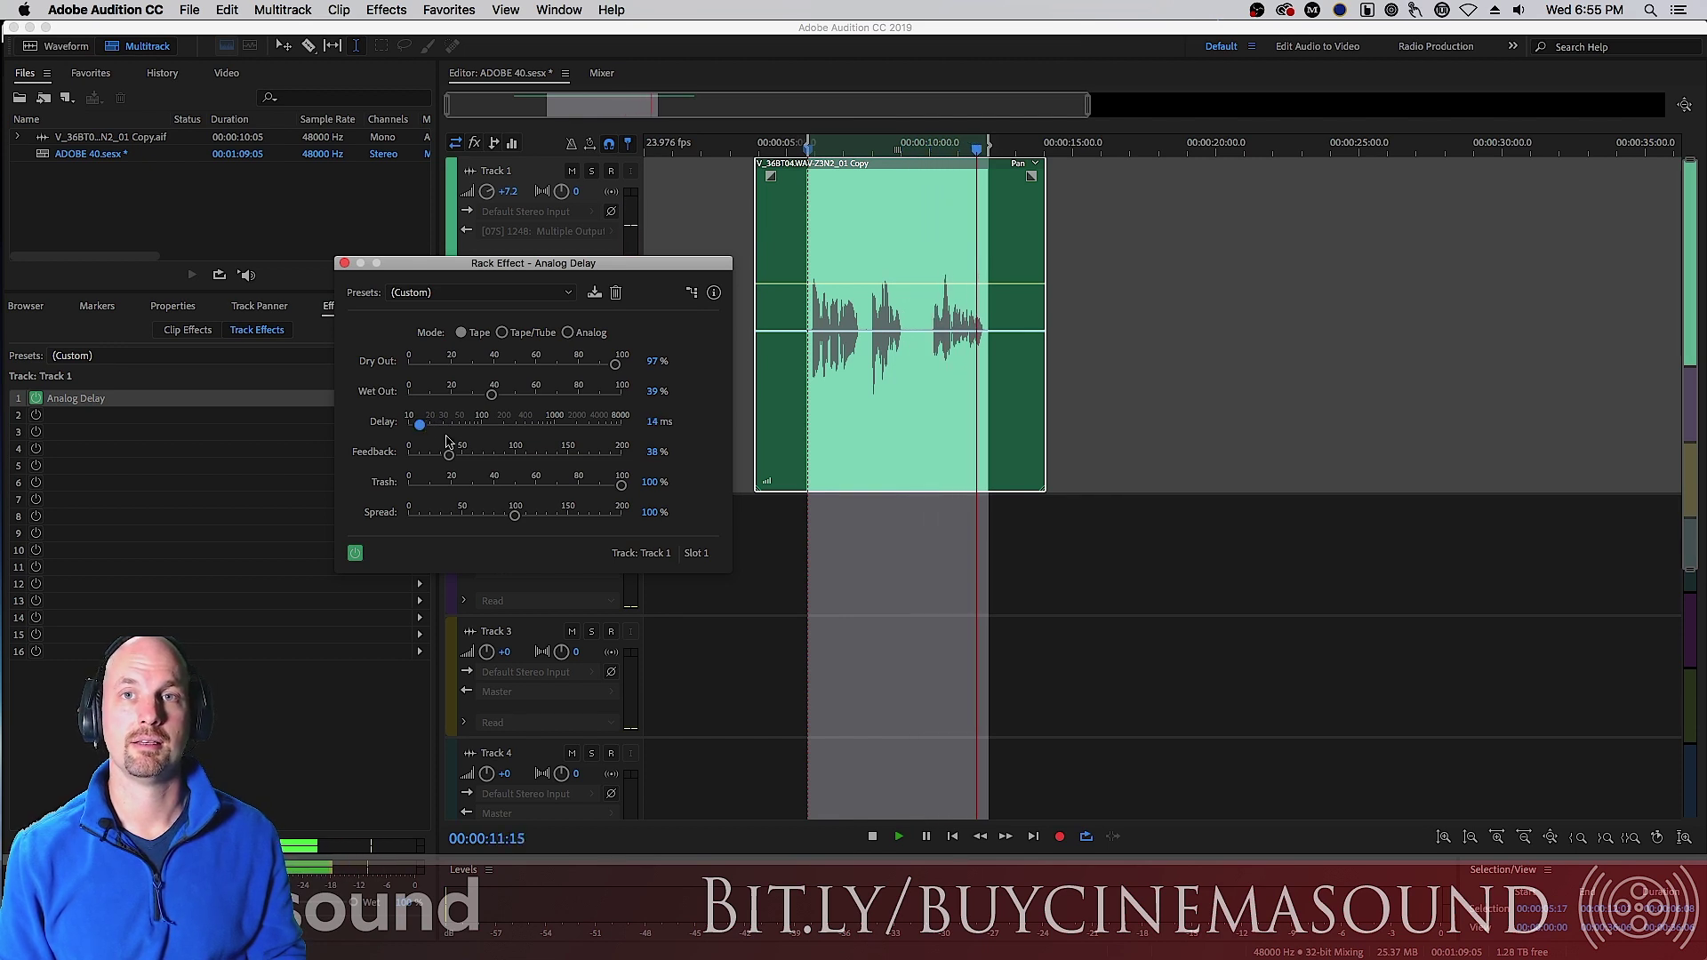
pyautogui.press('space')
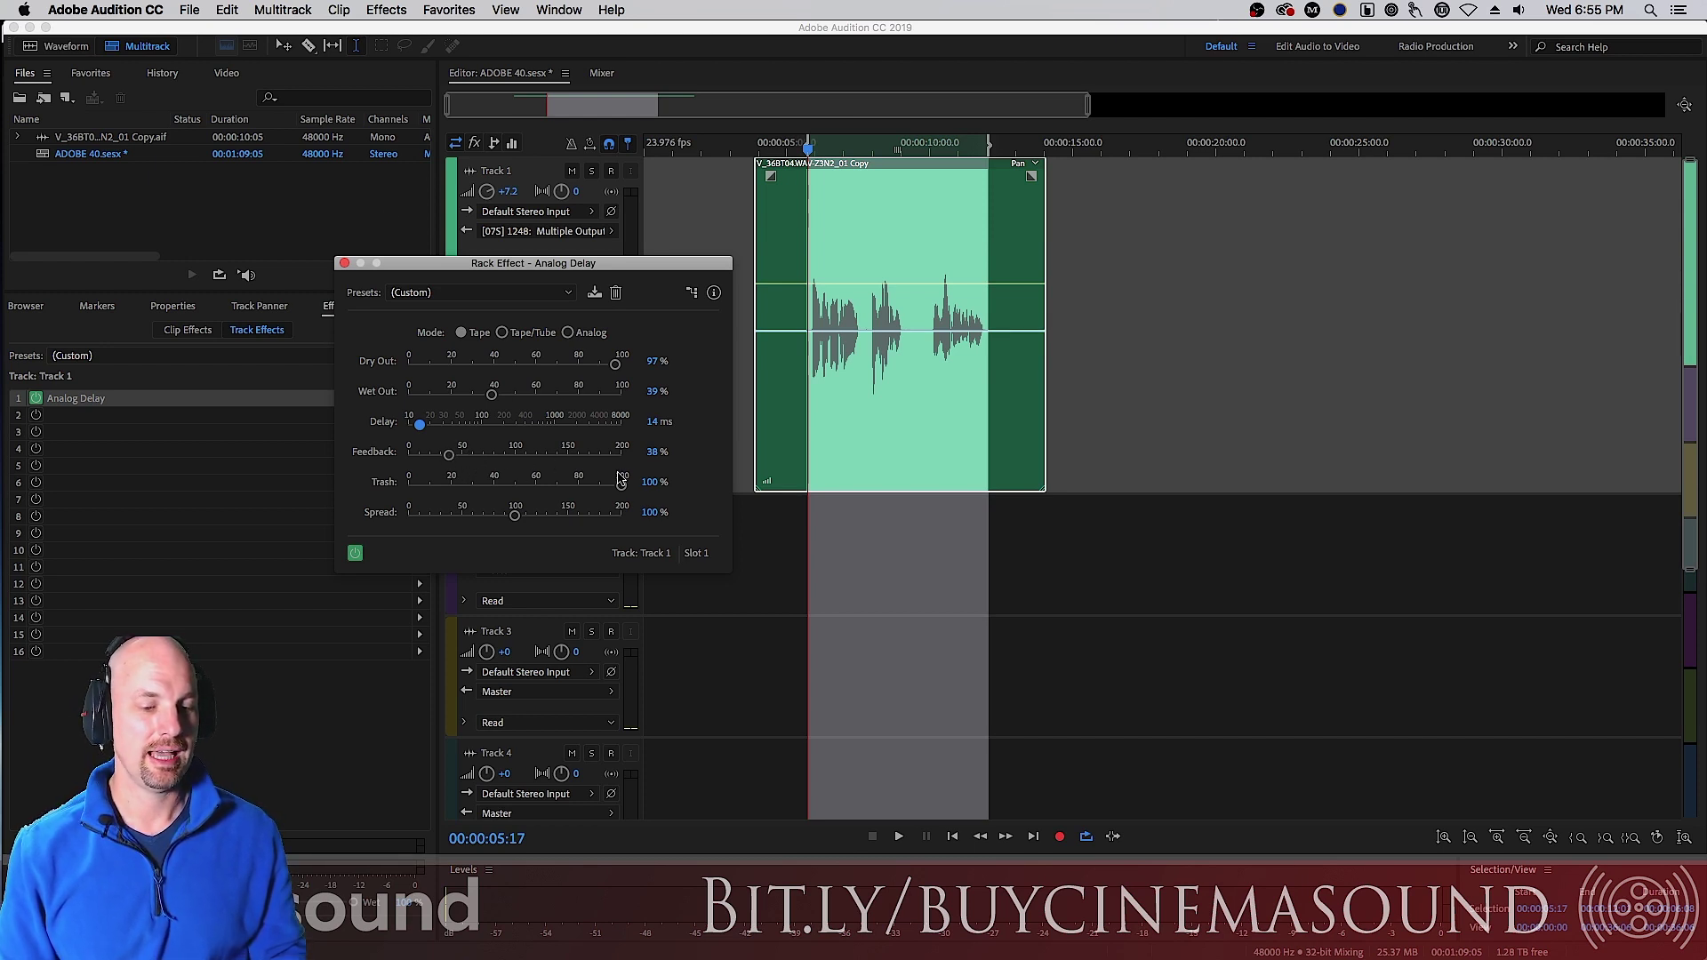
# Step: Set Trash to 0% and Spread to about 186%, then close the Analog Delay window
pyautogui.moveTo(605, 488); pyautogui.dragTo(408, 485)
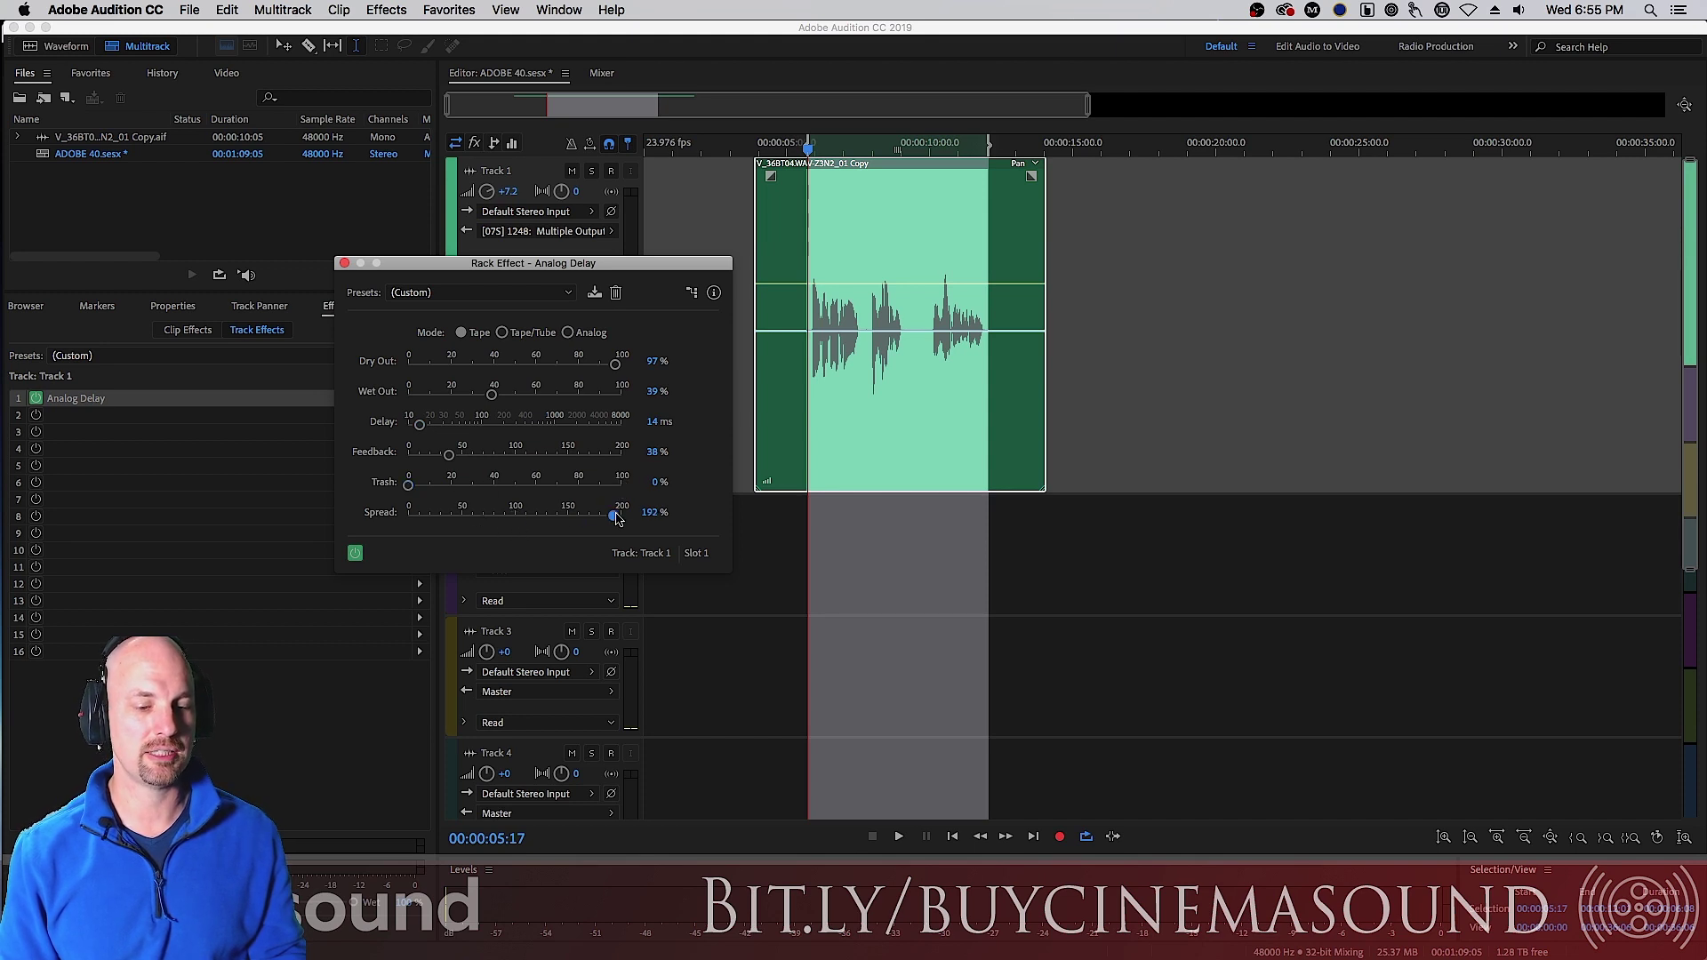
pyautogui.moveTo(570, 519); pyautogui.dragTo(607, 516)
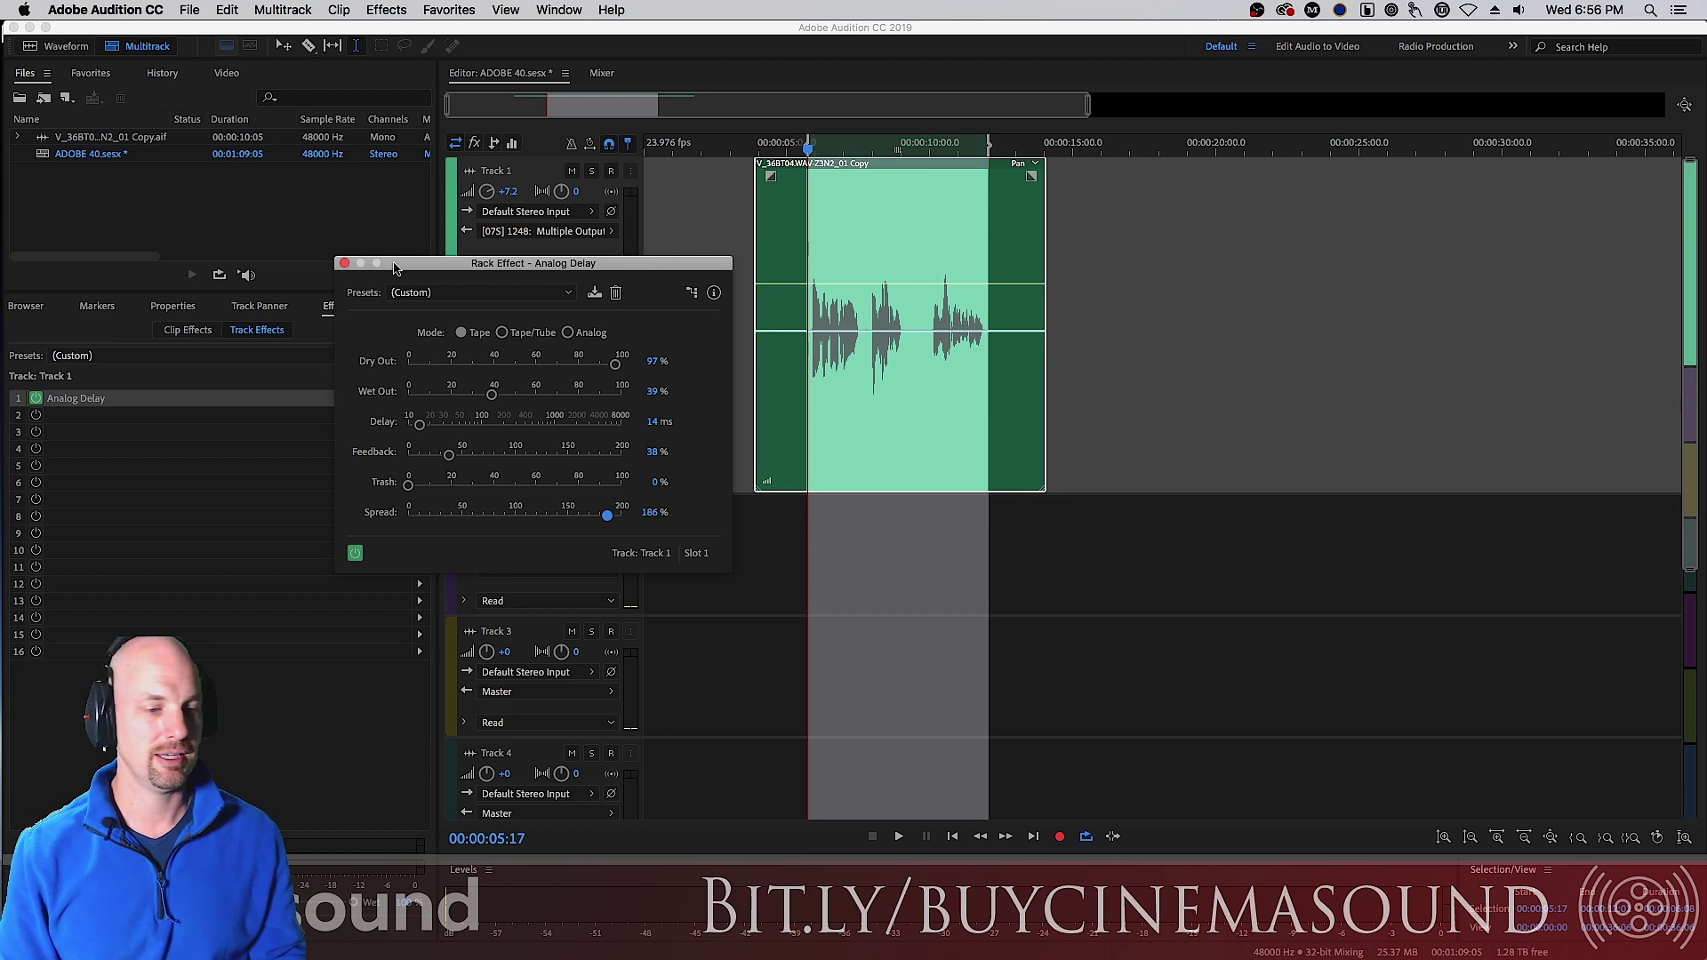
pyautogui.click(345, 264)
# Step: Replace slot 1's effect on Track 1 with Delay and Echo > Delay
pyautogui.click(420, 398)
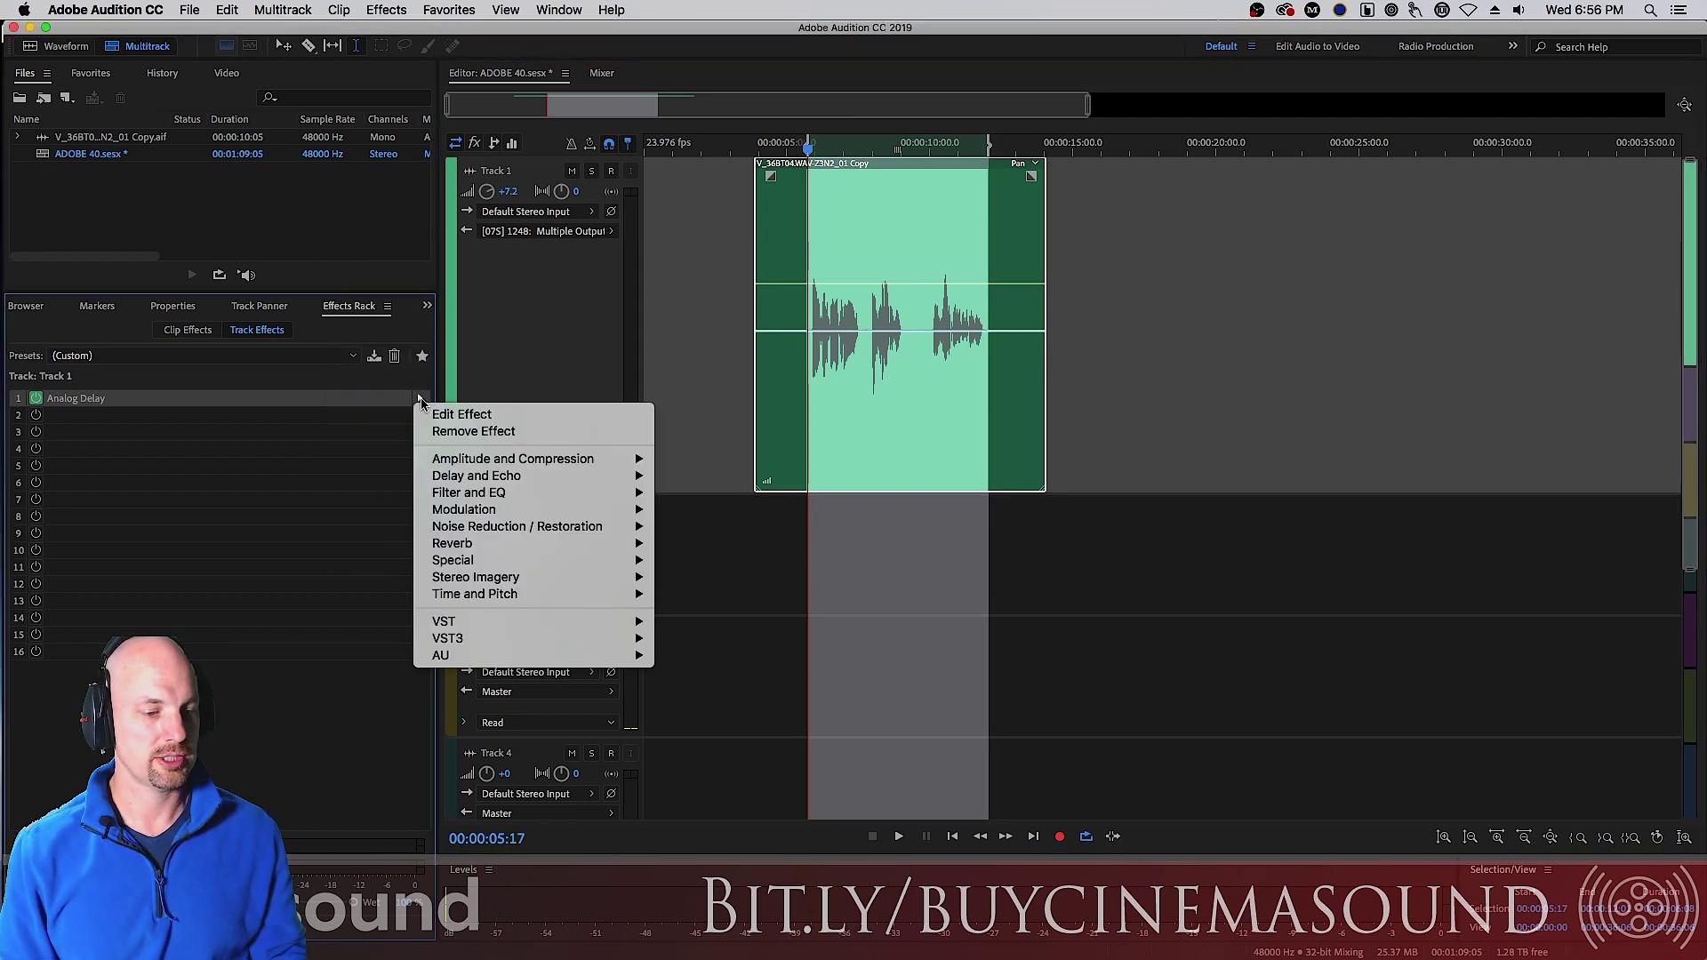
pyautogui.moveTo(550, 478)
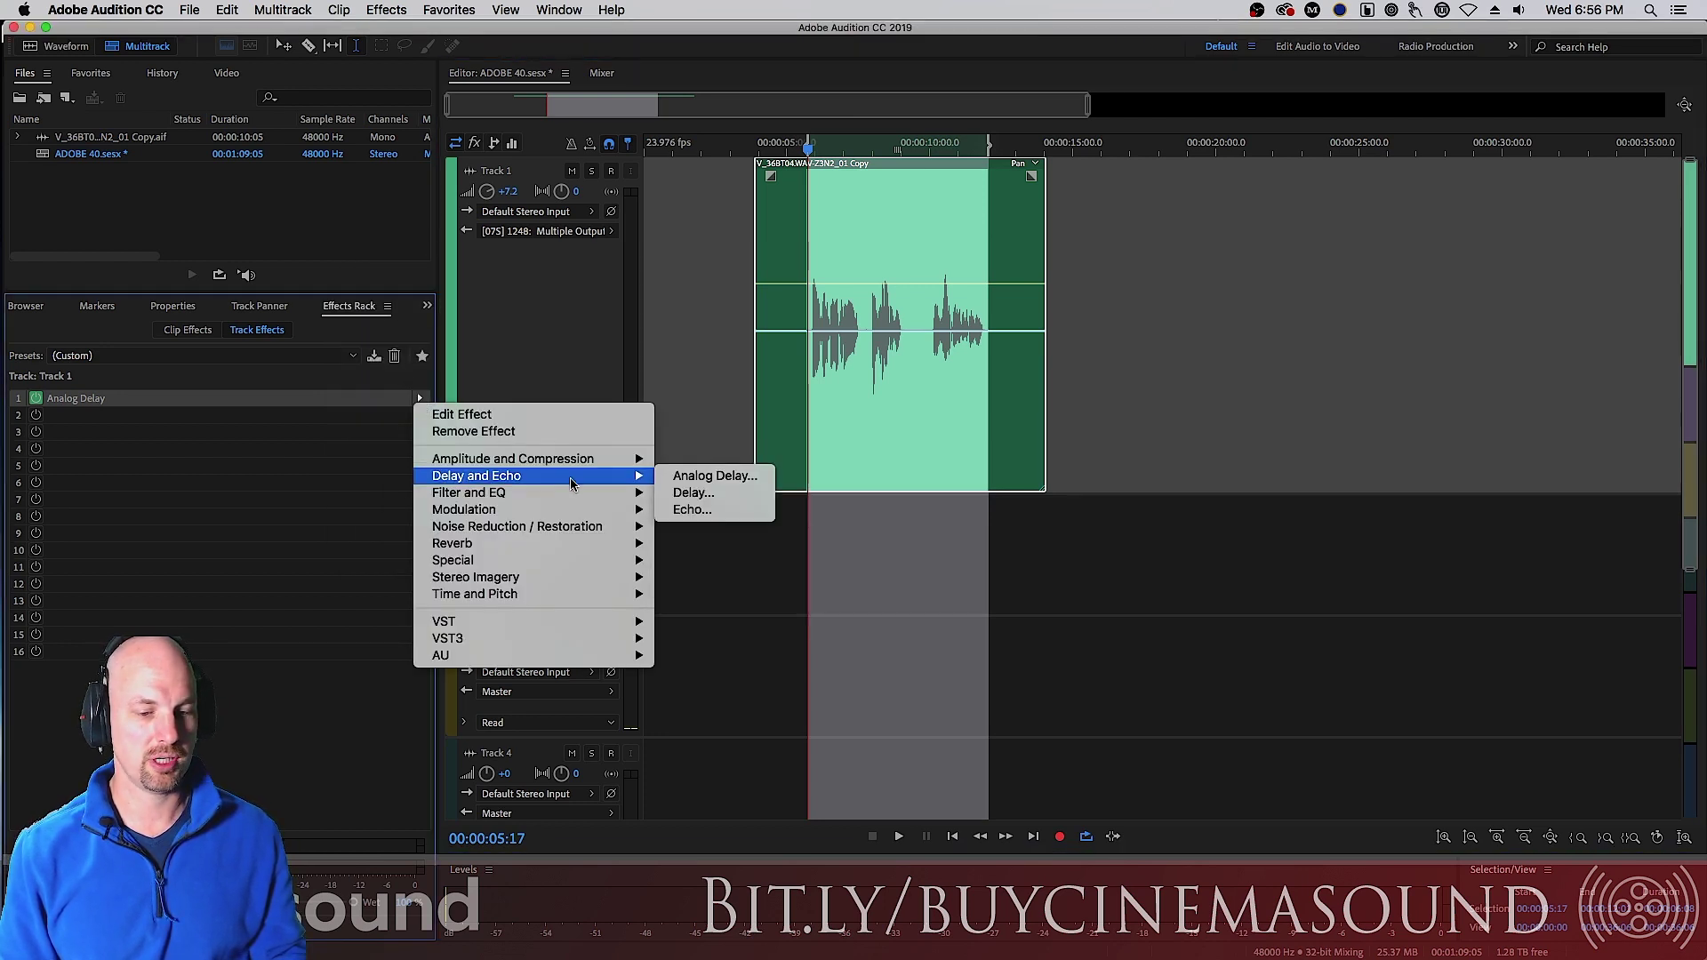
pyautogui.click(749, 496)
pyautogui.moveTo(789, 296); pyautogui.dragTo(419, 249)
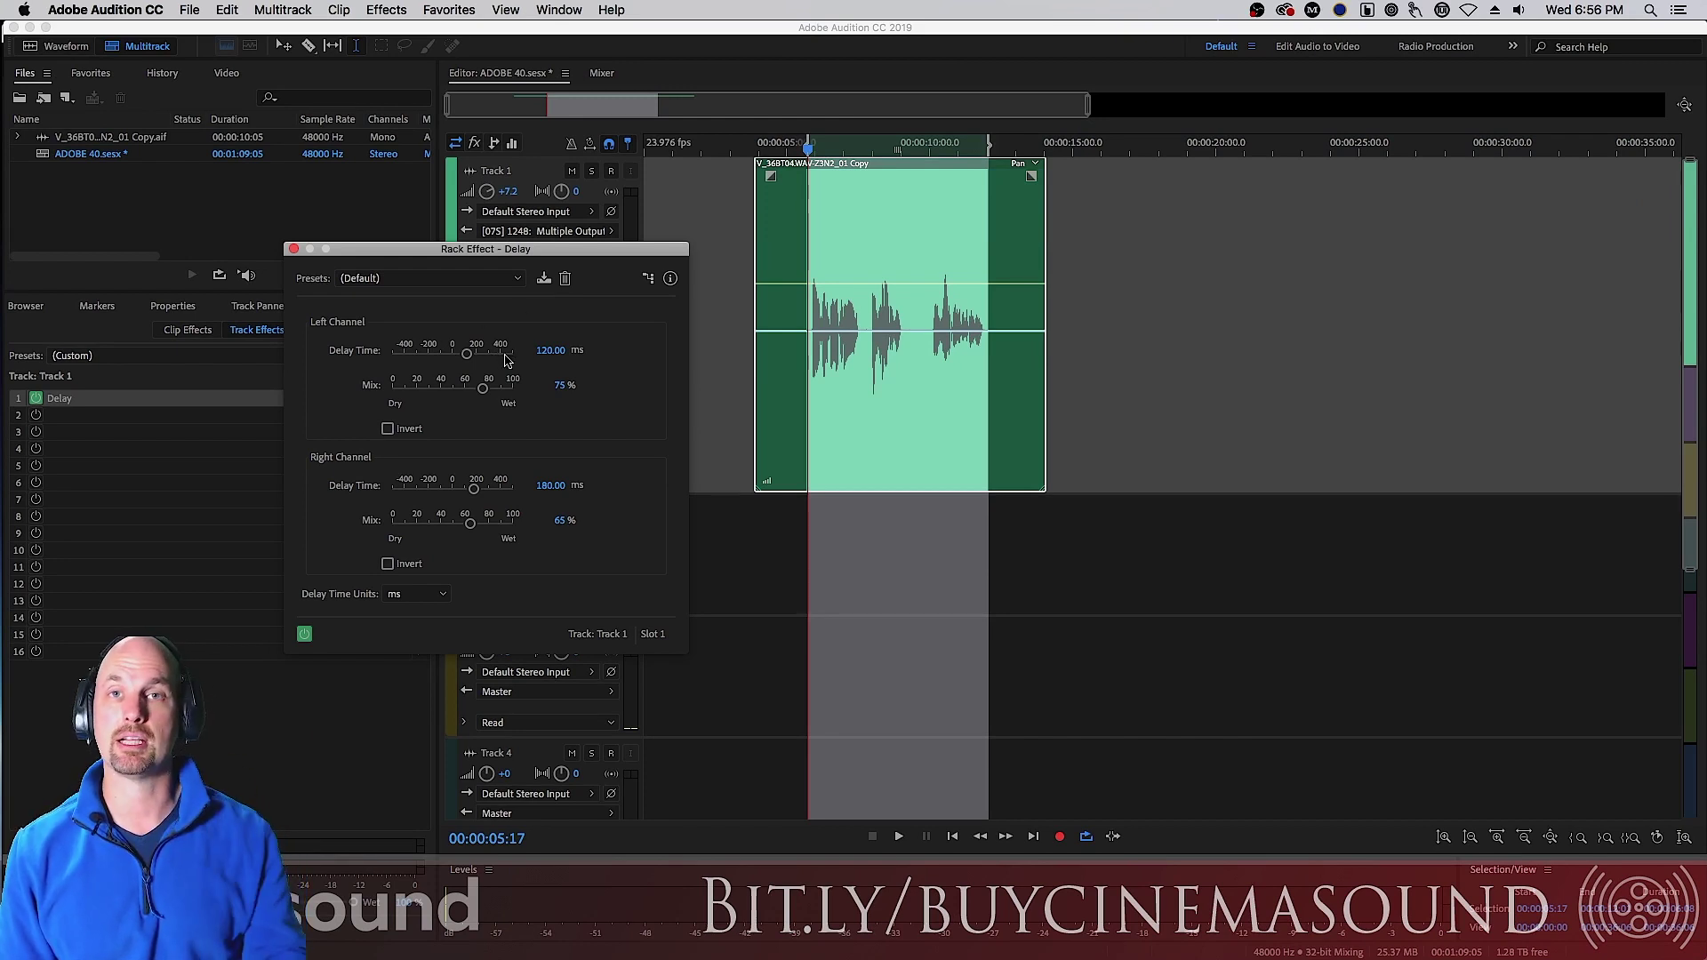
# Step: Preview the Delay and raise the Left Channel Mix to 100%
pyautogui.press('space')
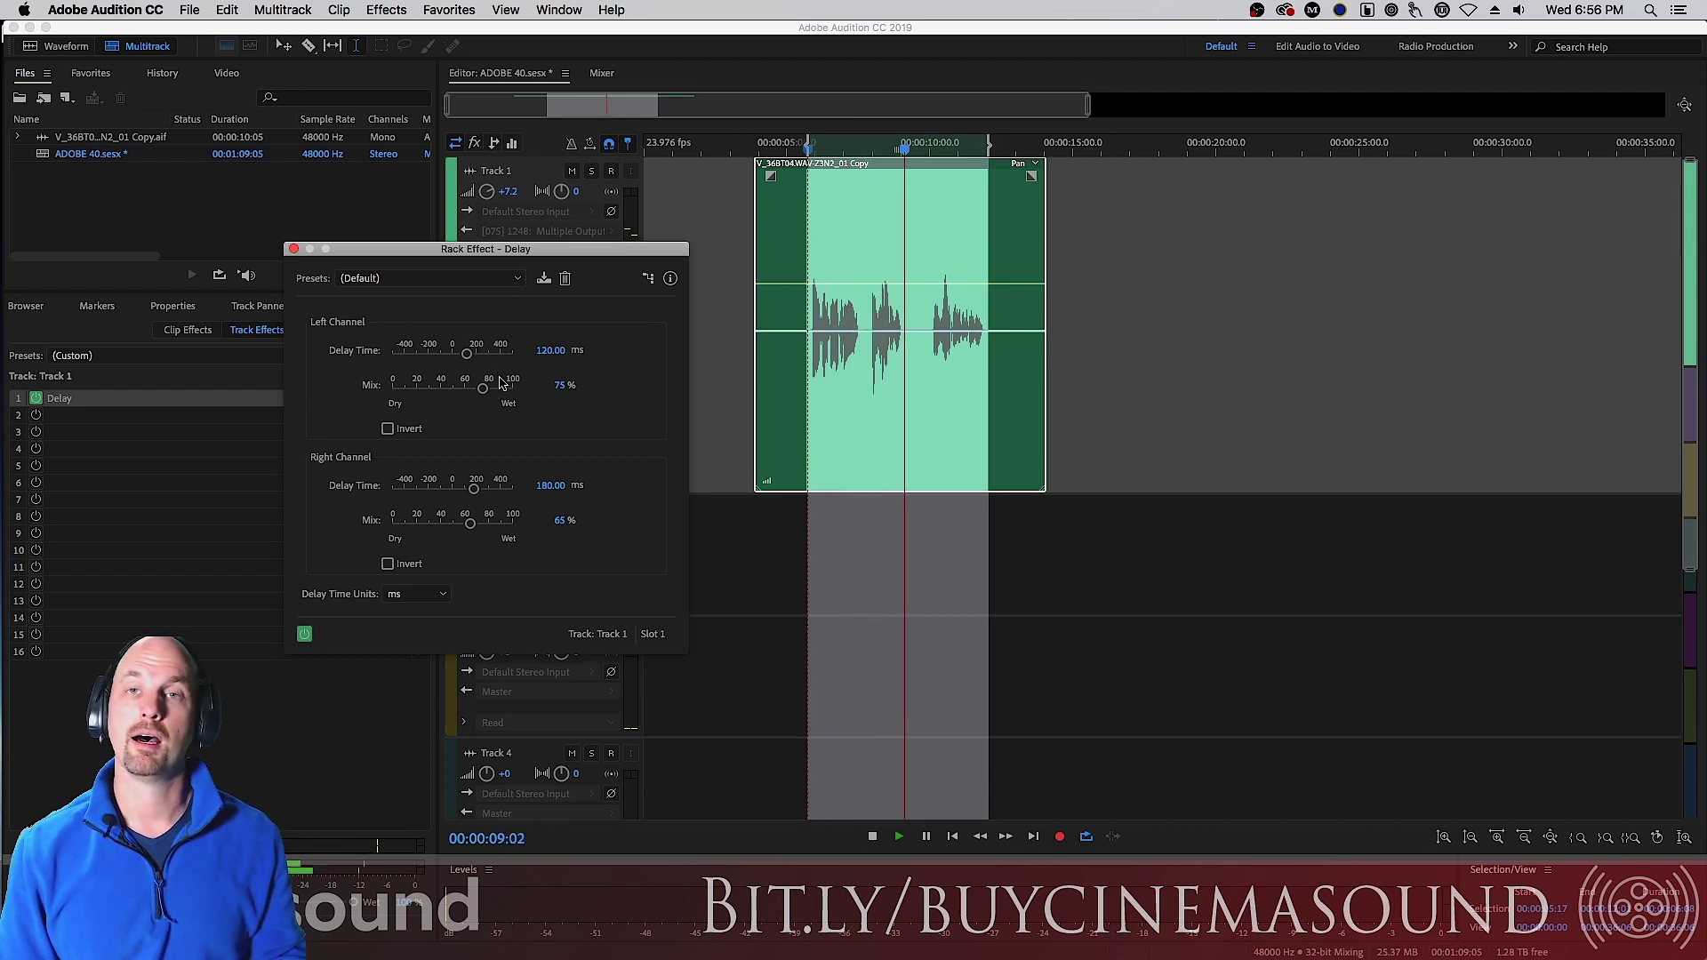
pyautogui.press('space')
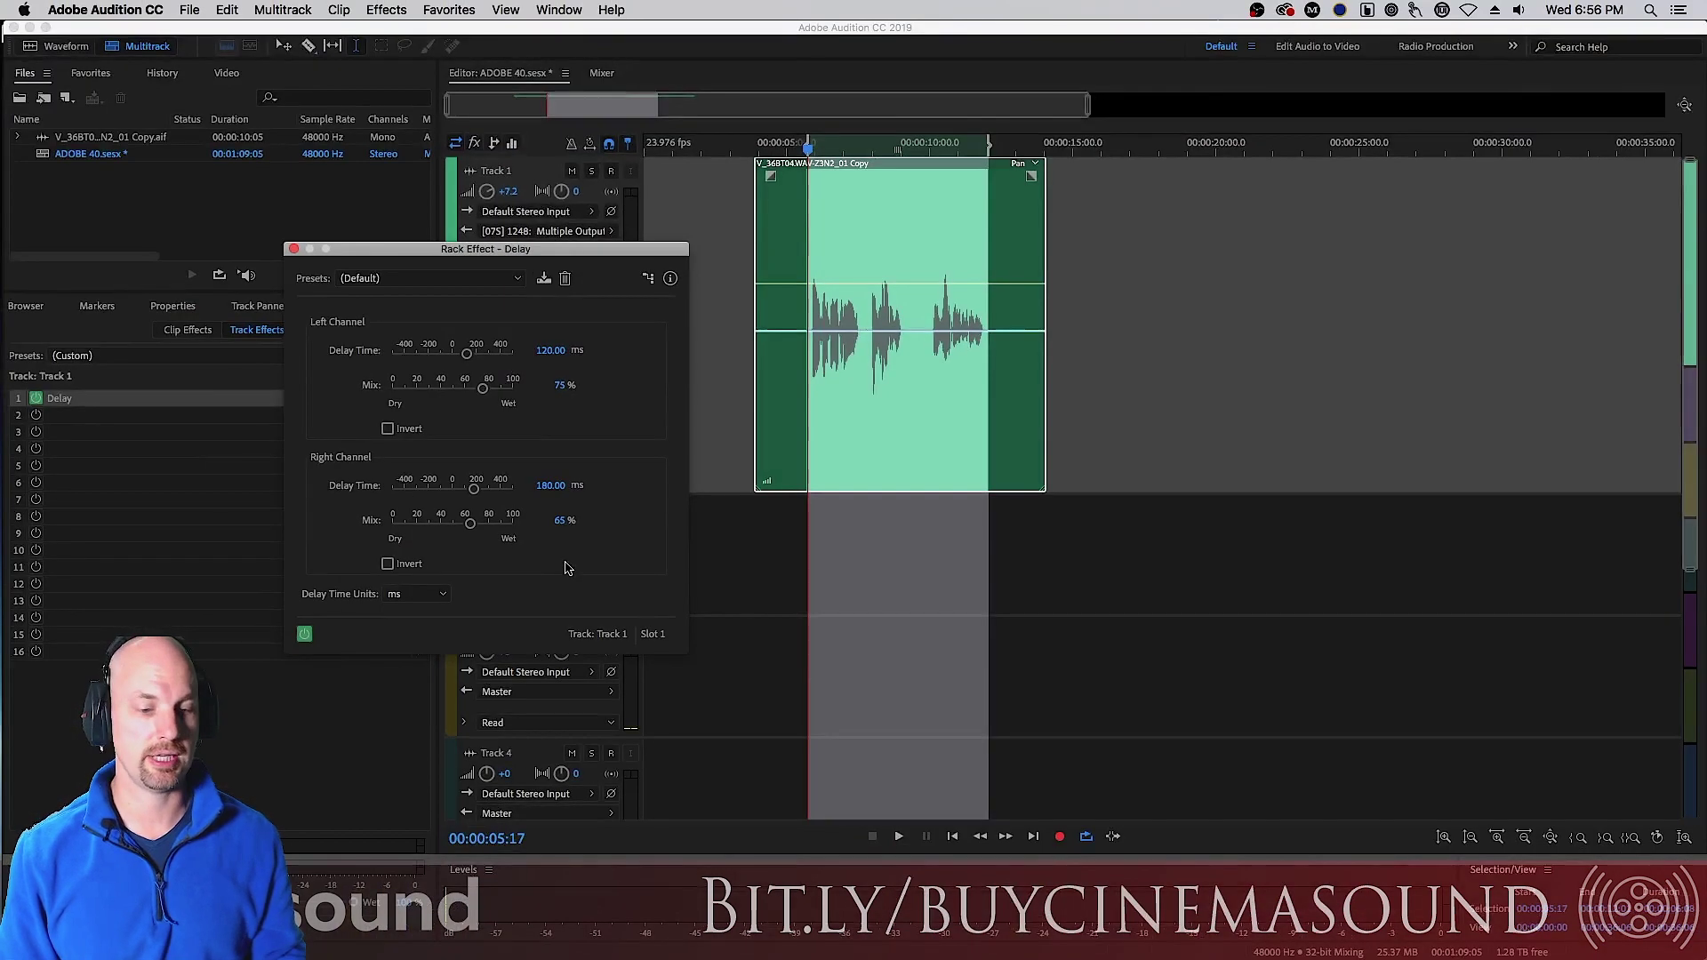
pyautogui.press('space')
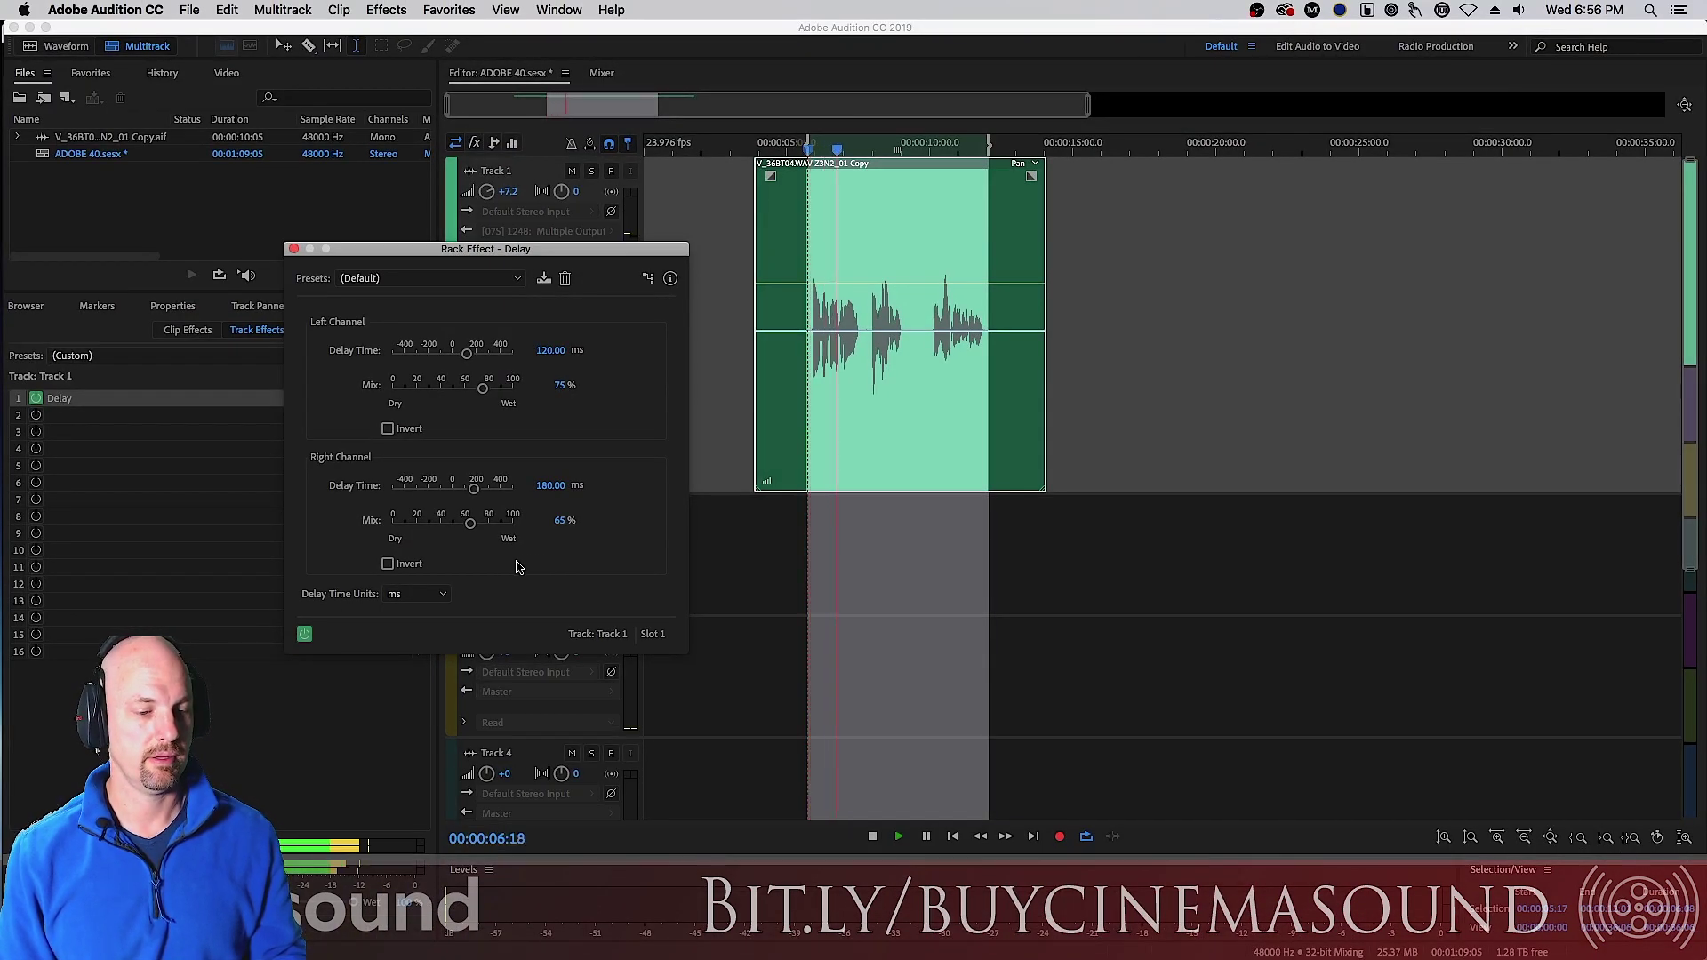
pyautogui.press('space')
pyautogui.moveTo(483, 389); pyautogui.dragTo(513, 389)
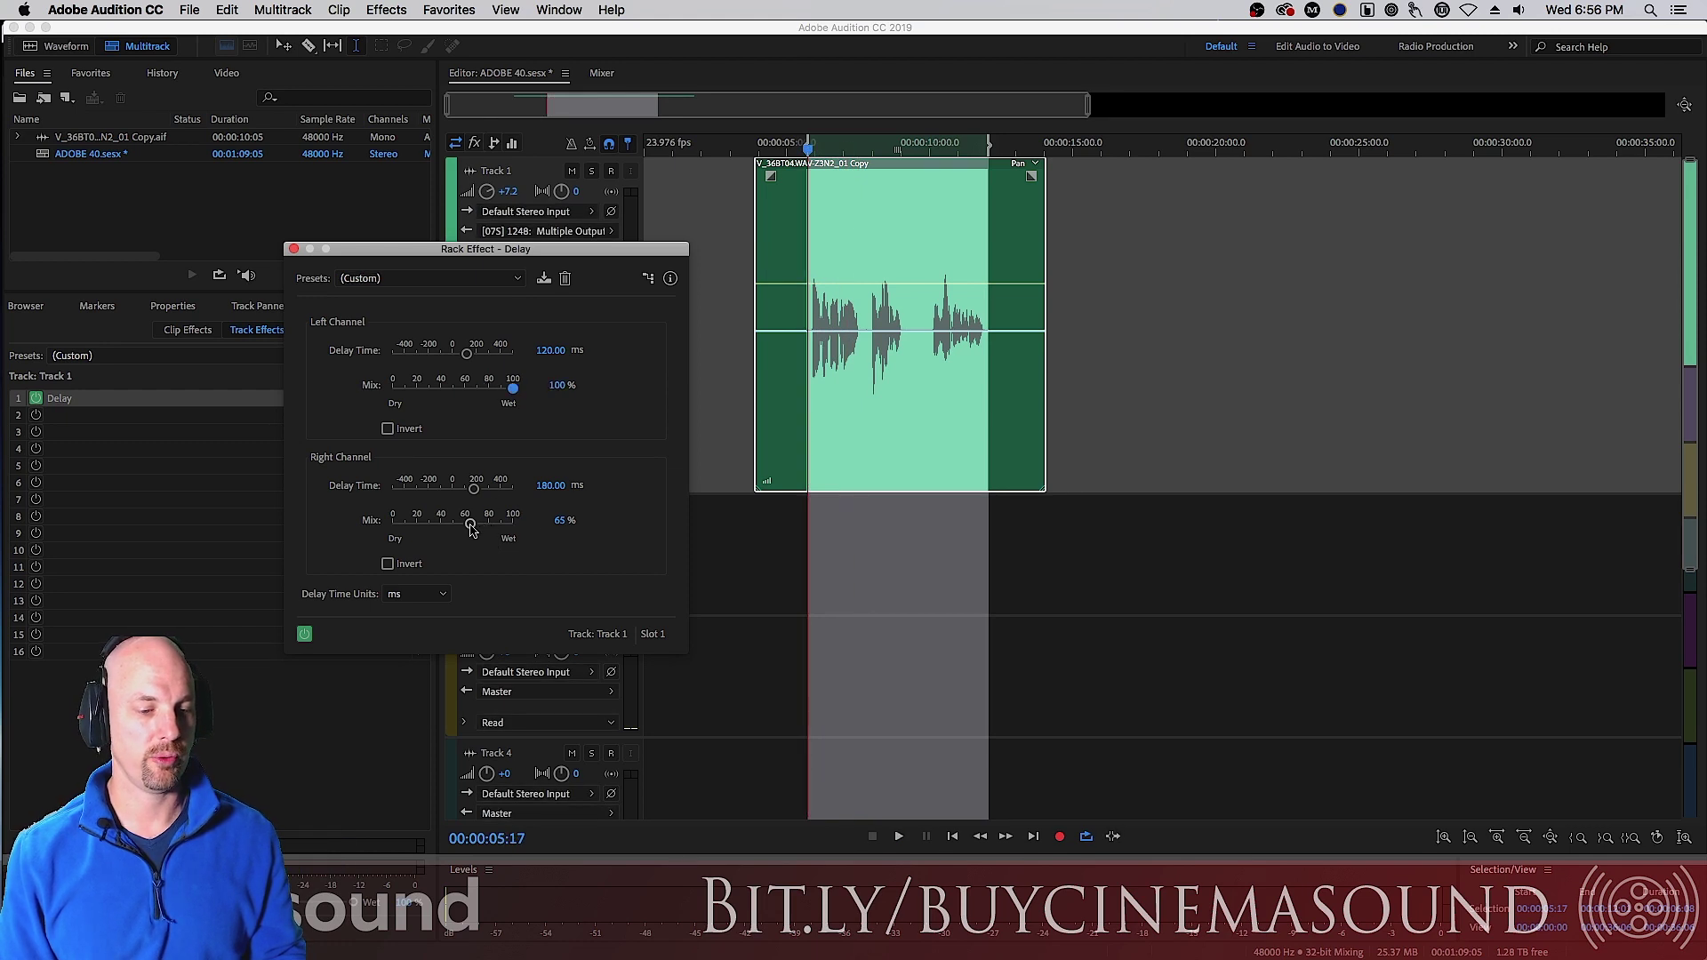
# Step: Set the right channel mix to 100% and its delay time to 120 ms
pyautogui.moveTo(471, 526); pyautogui.dragTo(569, 533)
pyautogui.press('space')
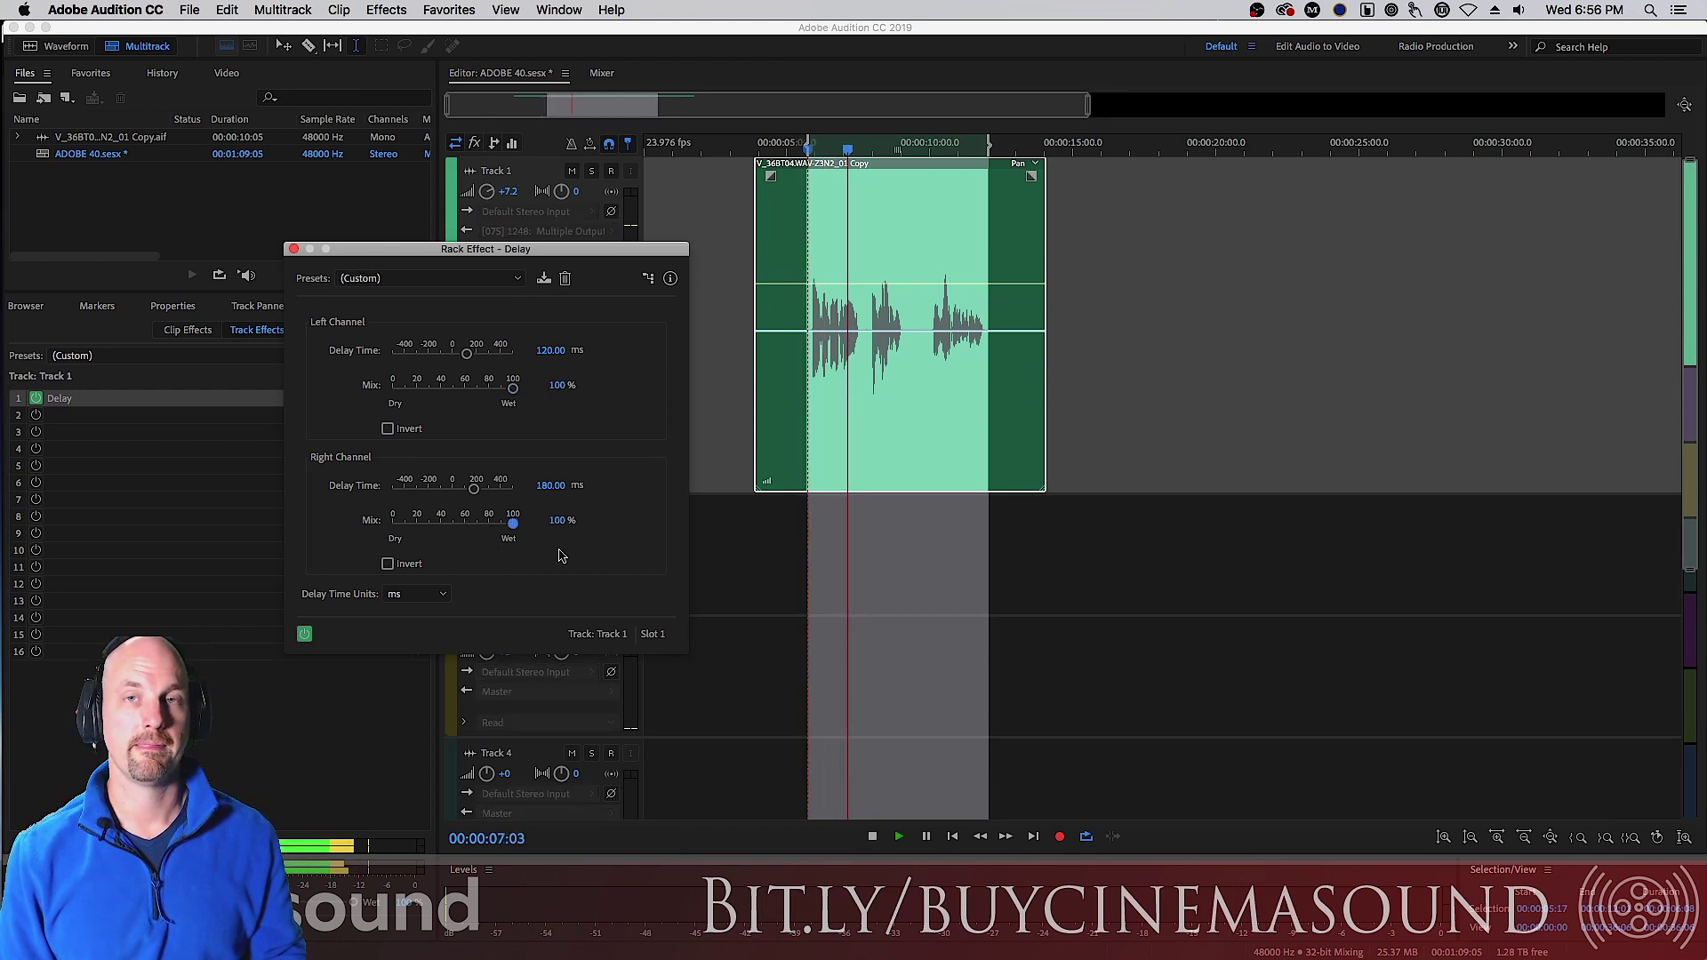
pyautogui.press('space')
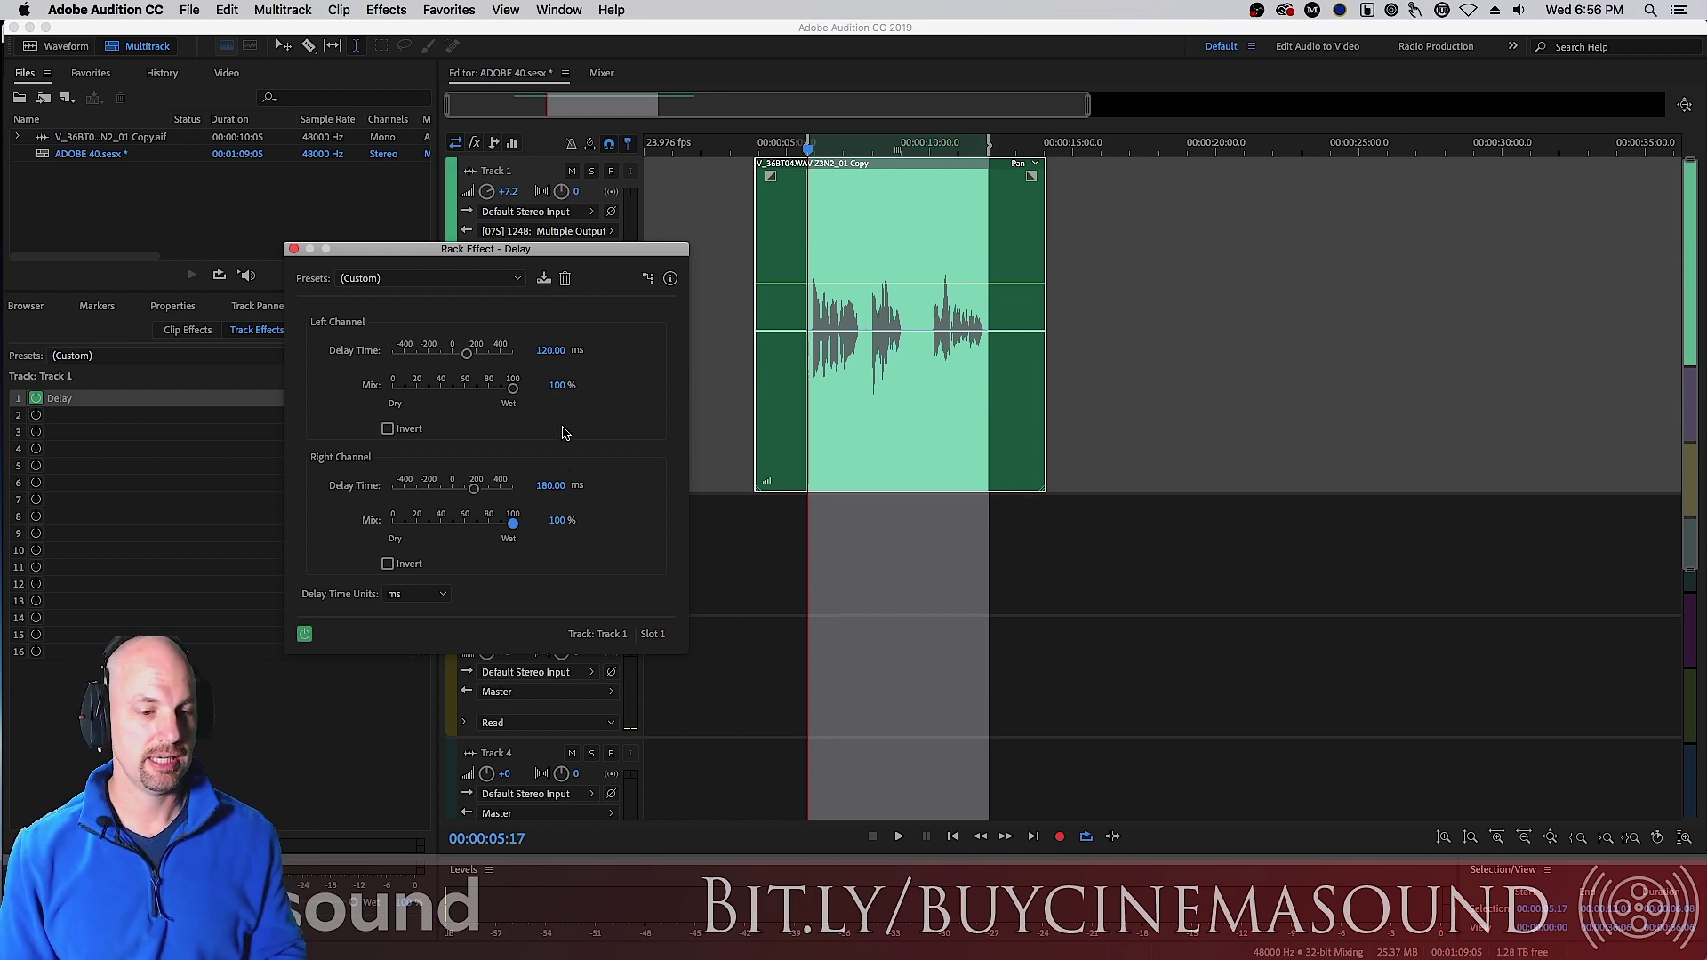
pyautogui.click(546, 486)
pyautogui.write('120')
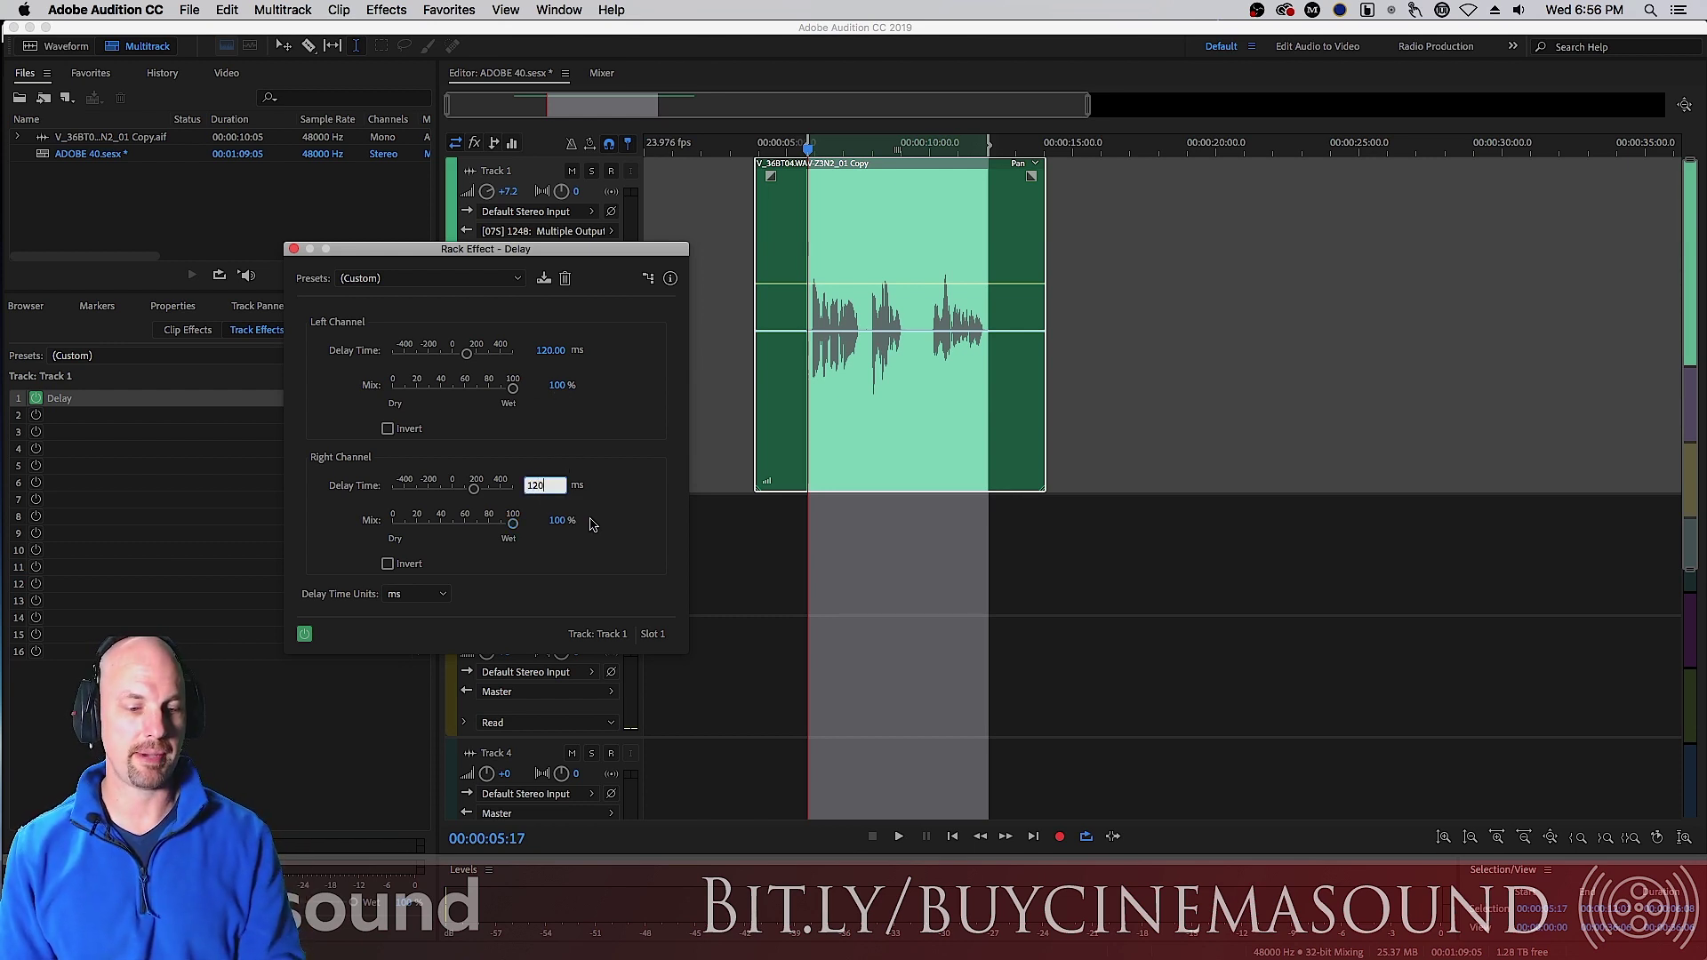
pyautogui.press('Return')
# Step: Try both channel mixes at half, then return both to 100% while previewing
pyautogui.moveTo(520, 531); pyautogui.dragTo(456, 526)
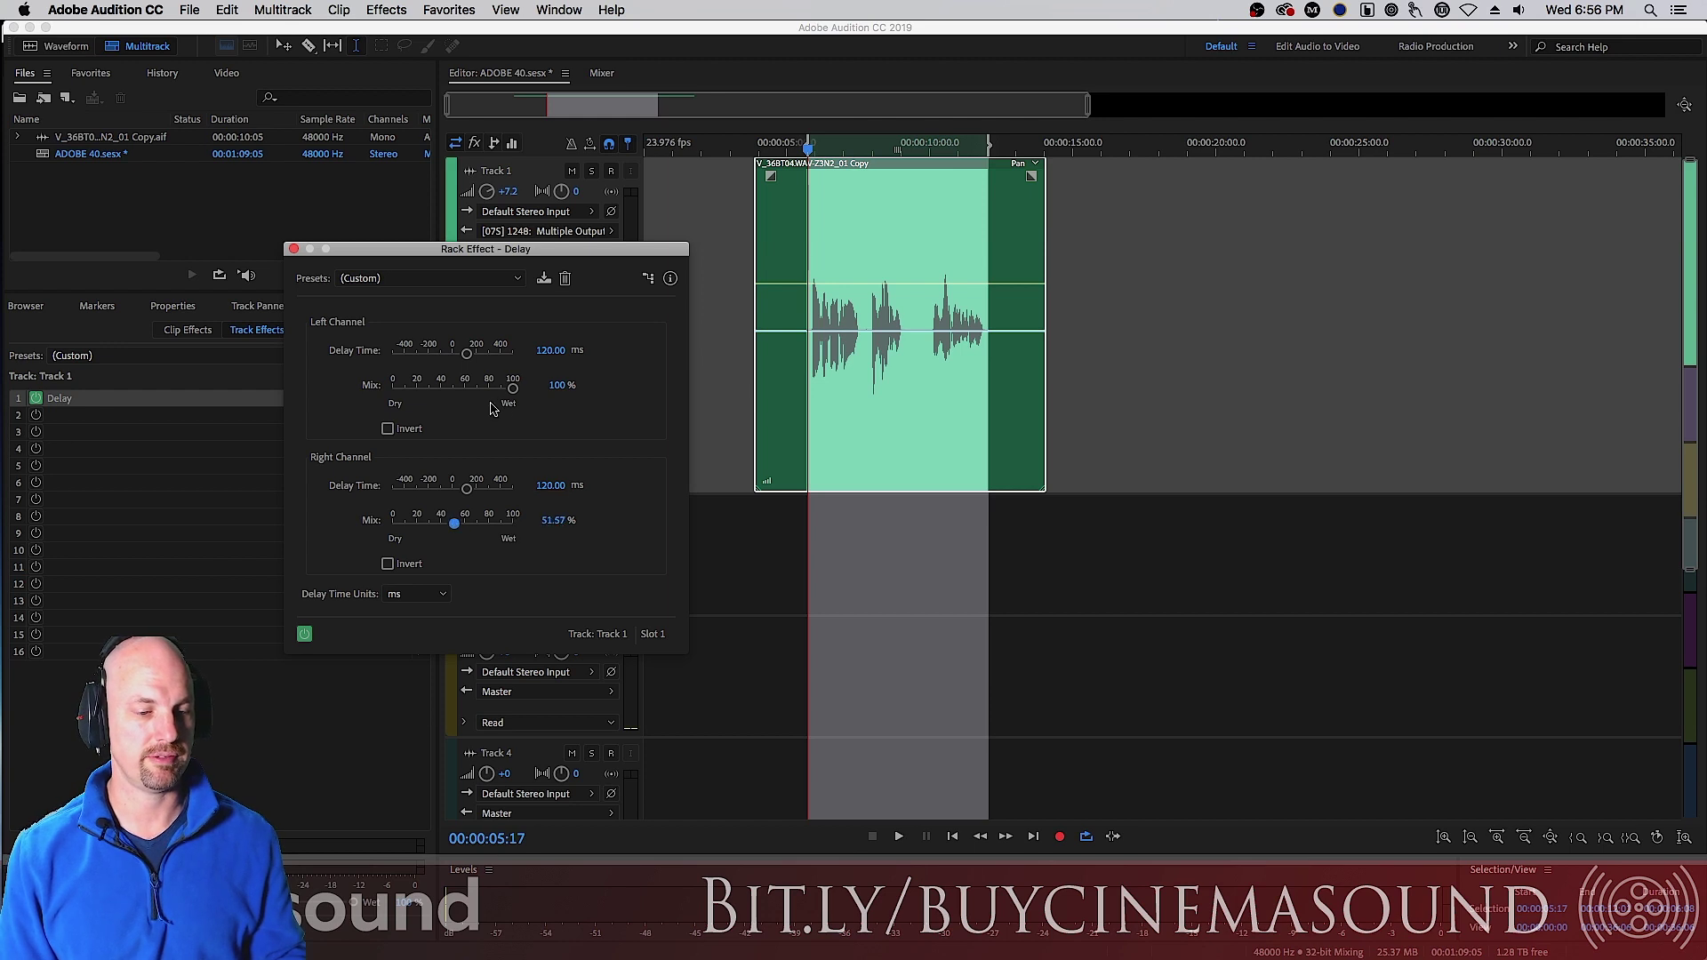
pyautogui.moveTo(513, 389); pyautogui.dragTo(480, 393)
pyautogui.press('space')
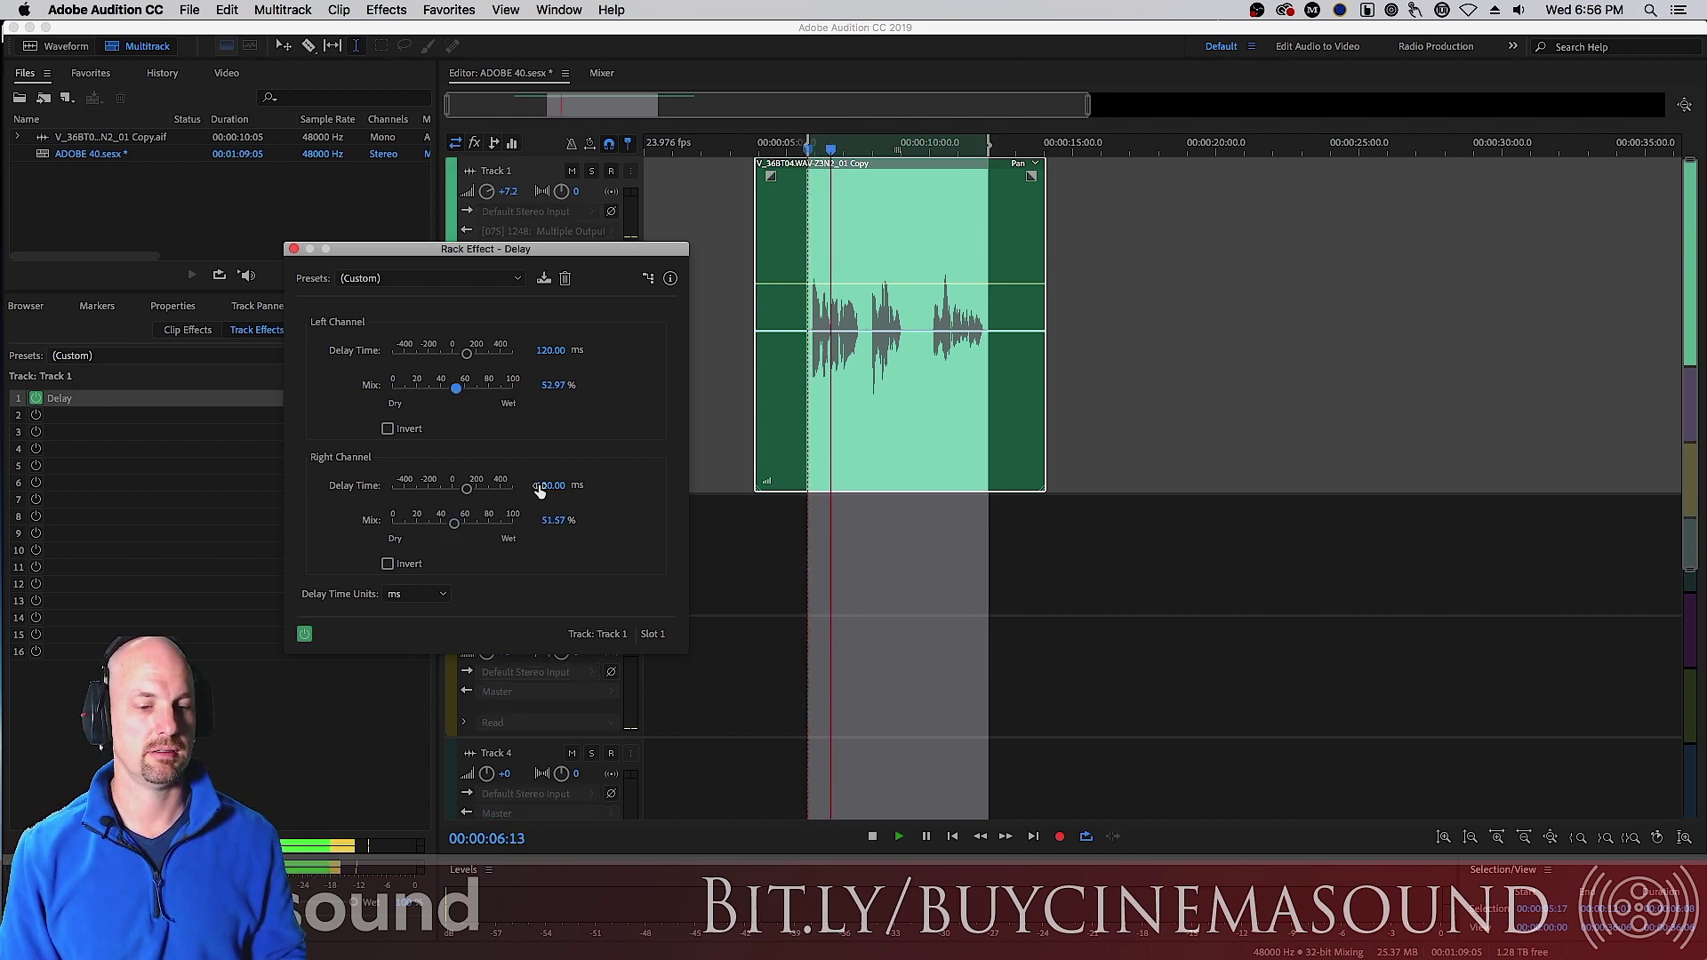
pyautogui.moveTo(456, 388); pyautogui.dragTo(537, 399)
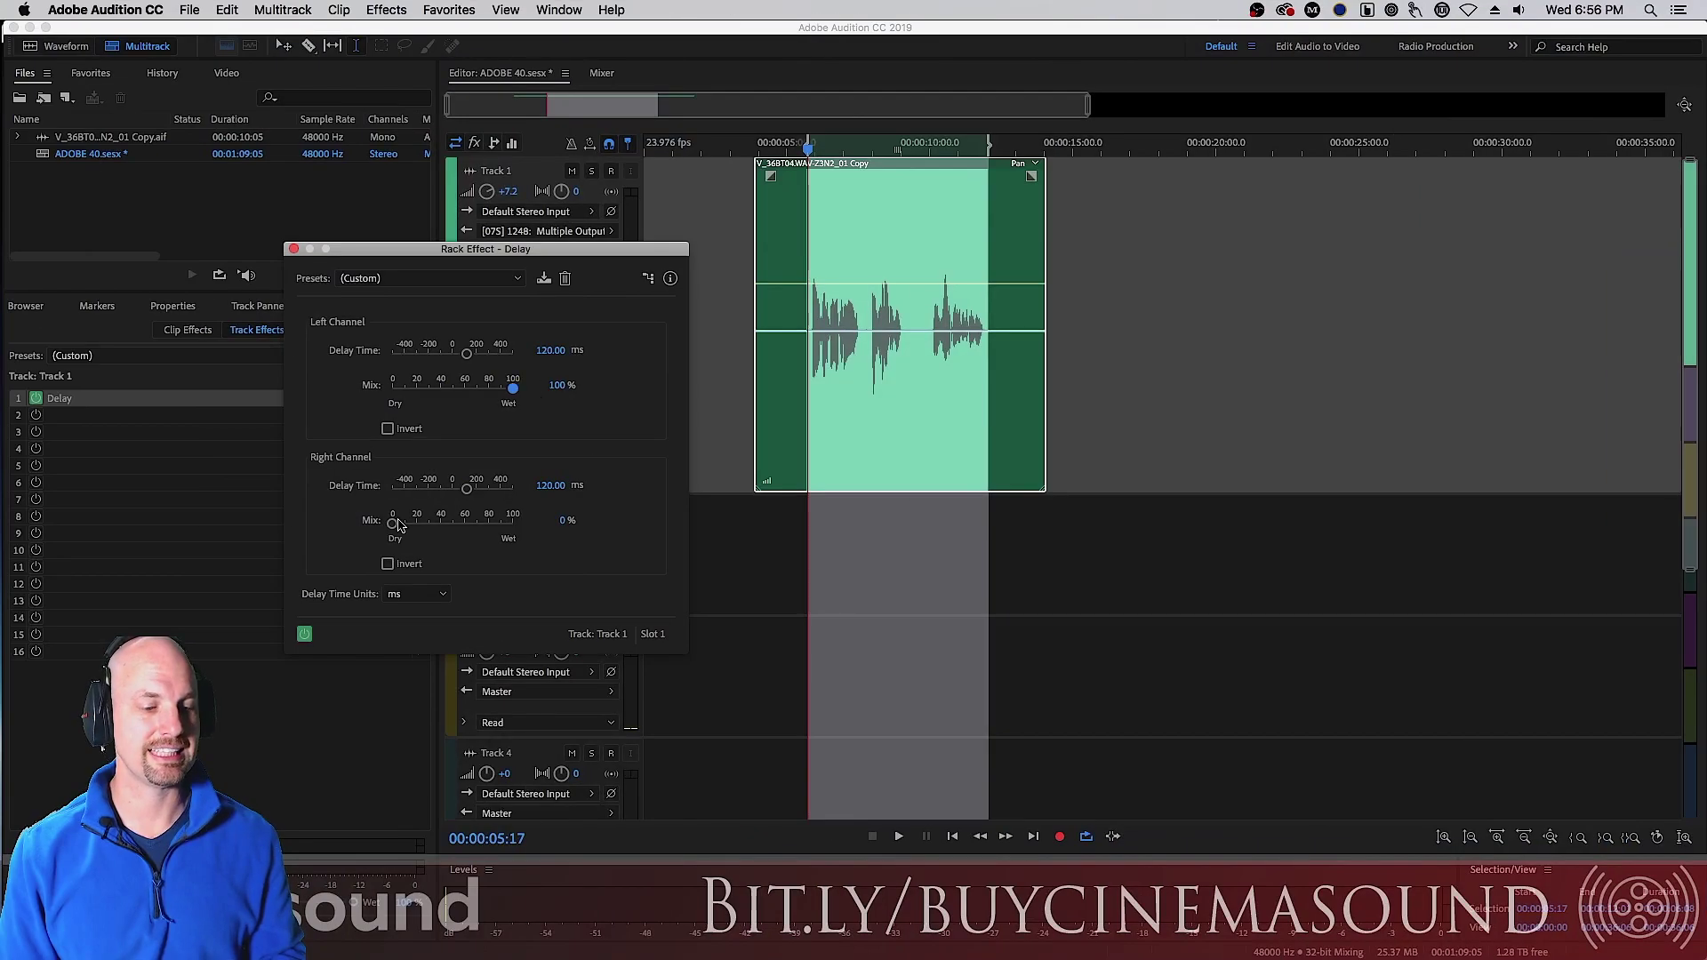
pyautogui.moveTo(455, 523); pyautogui.dragTo(530, 525)
pyautogui.press('space')
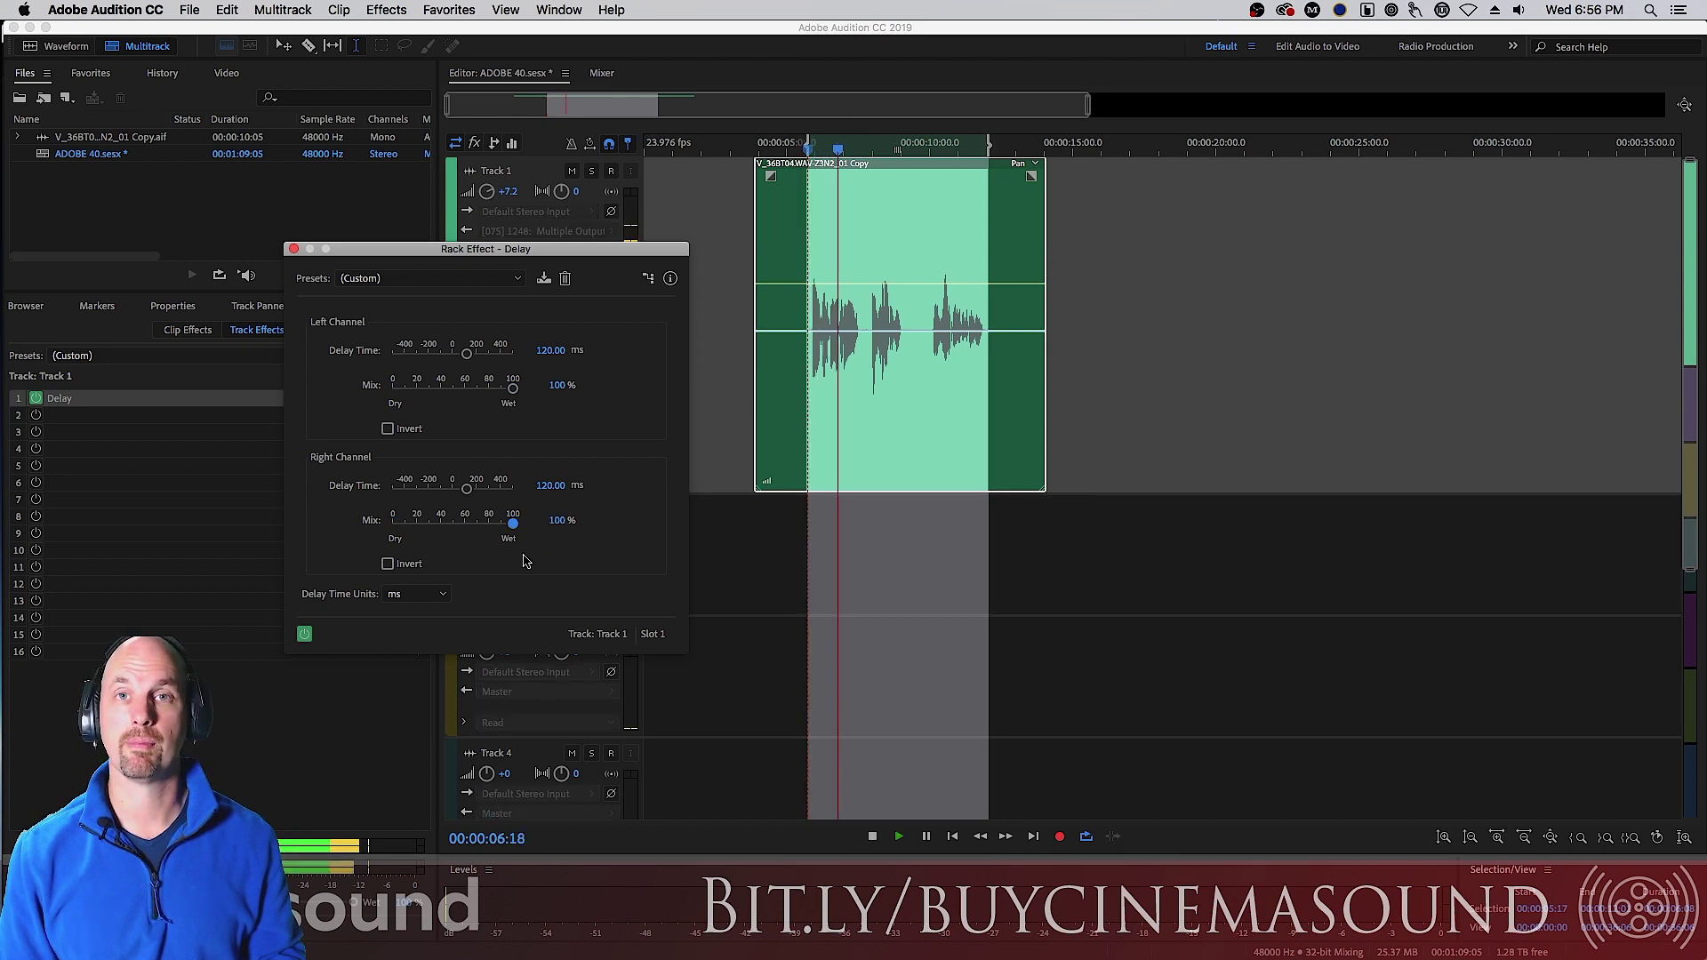
pyautogui.press('space')
pyautogui.click(555, 352)
# Step: Set the left delay time to 121 ms and lower both channel mixes to about 51%
pyautogui.write('12')
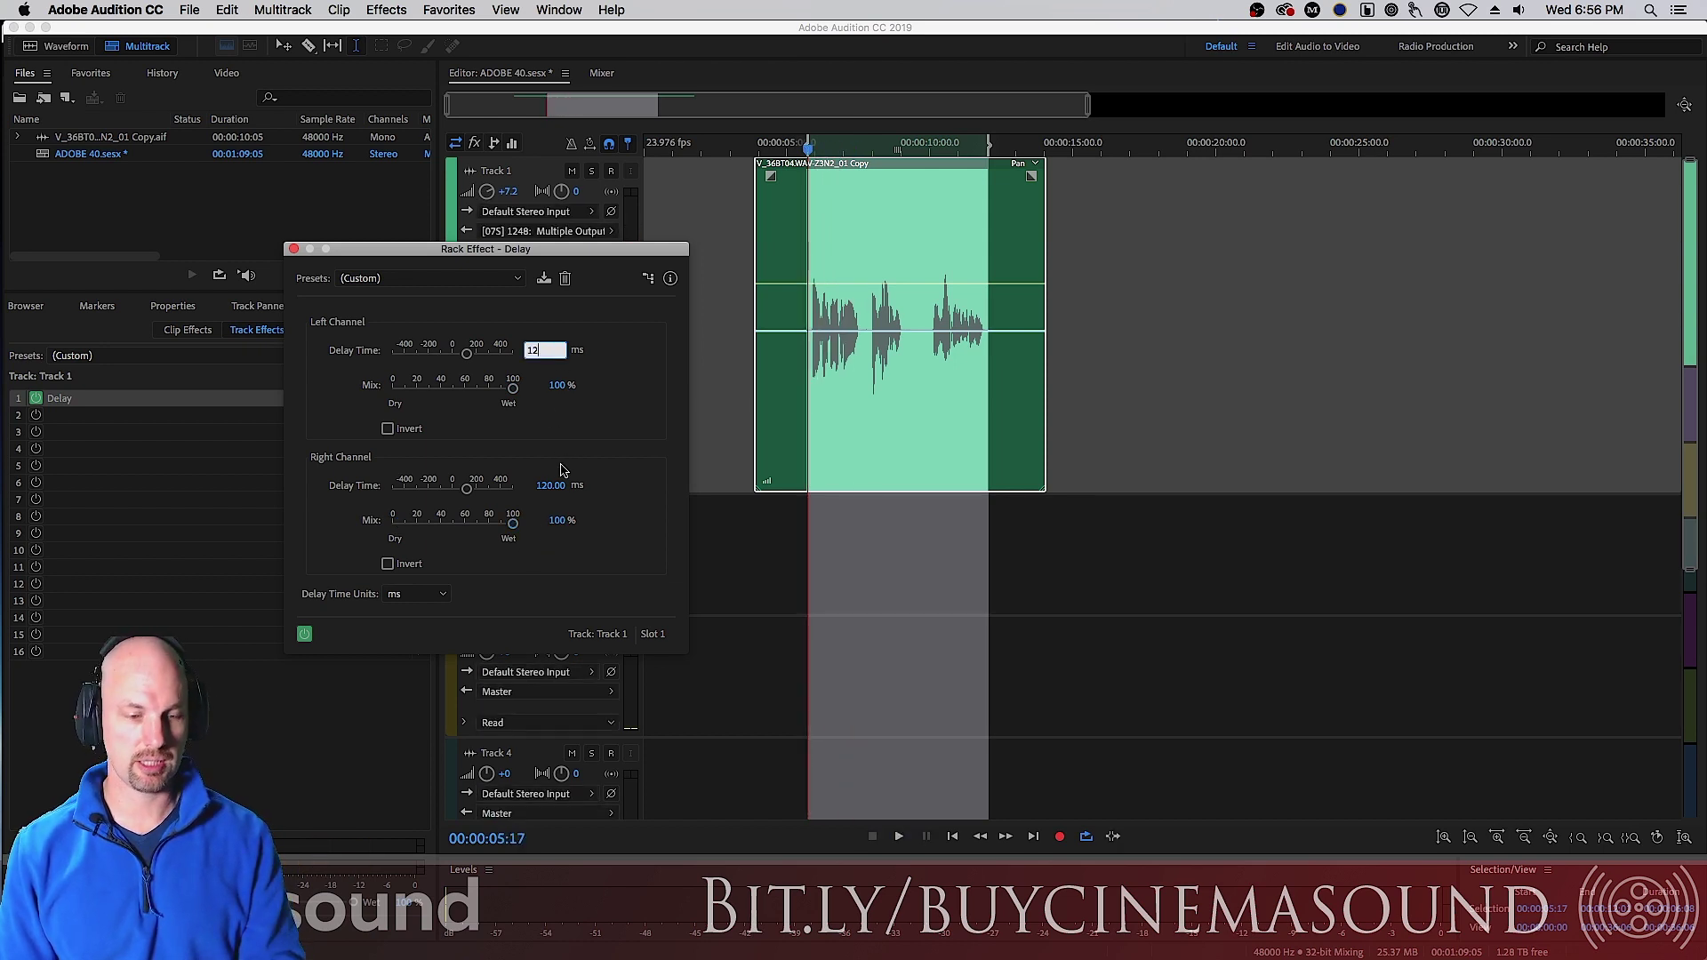
pyautogui.write('1')
pyautogui.press('Return')
pyautogui.press('space')
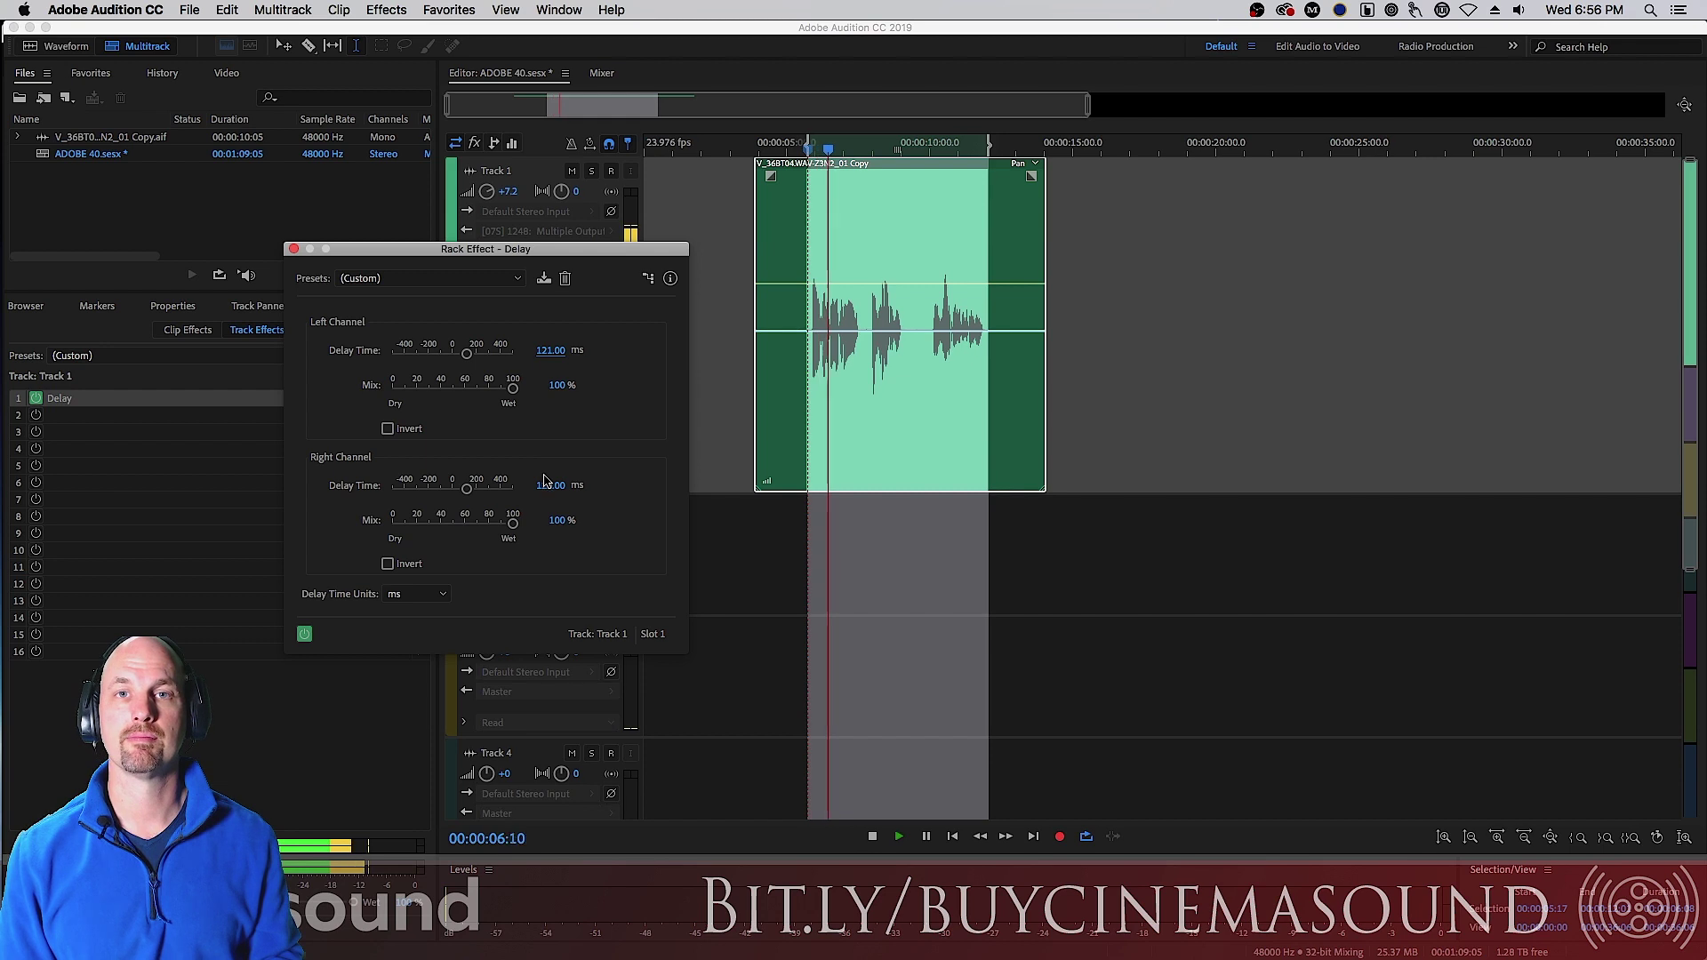
pyautogui.press('space')
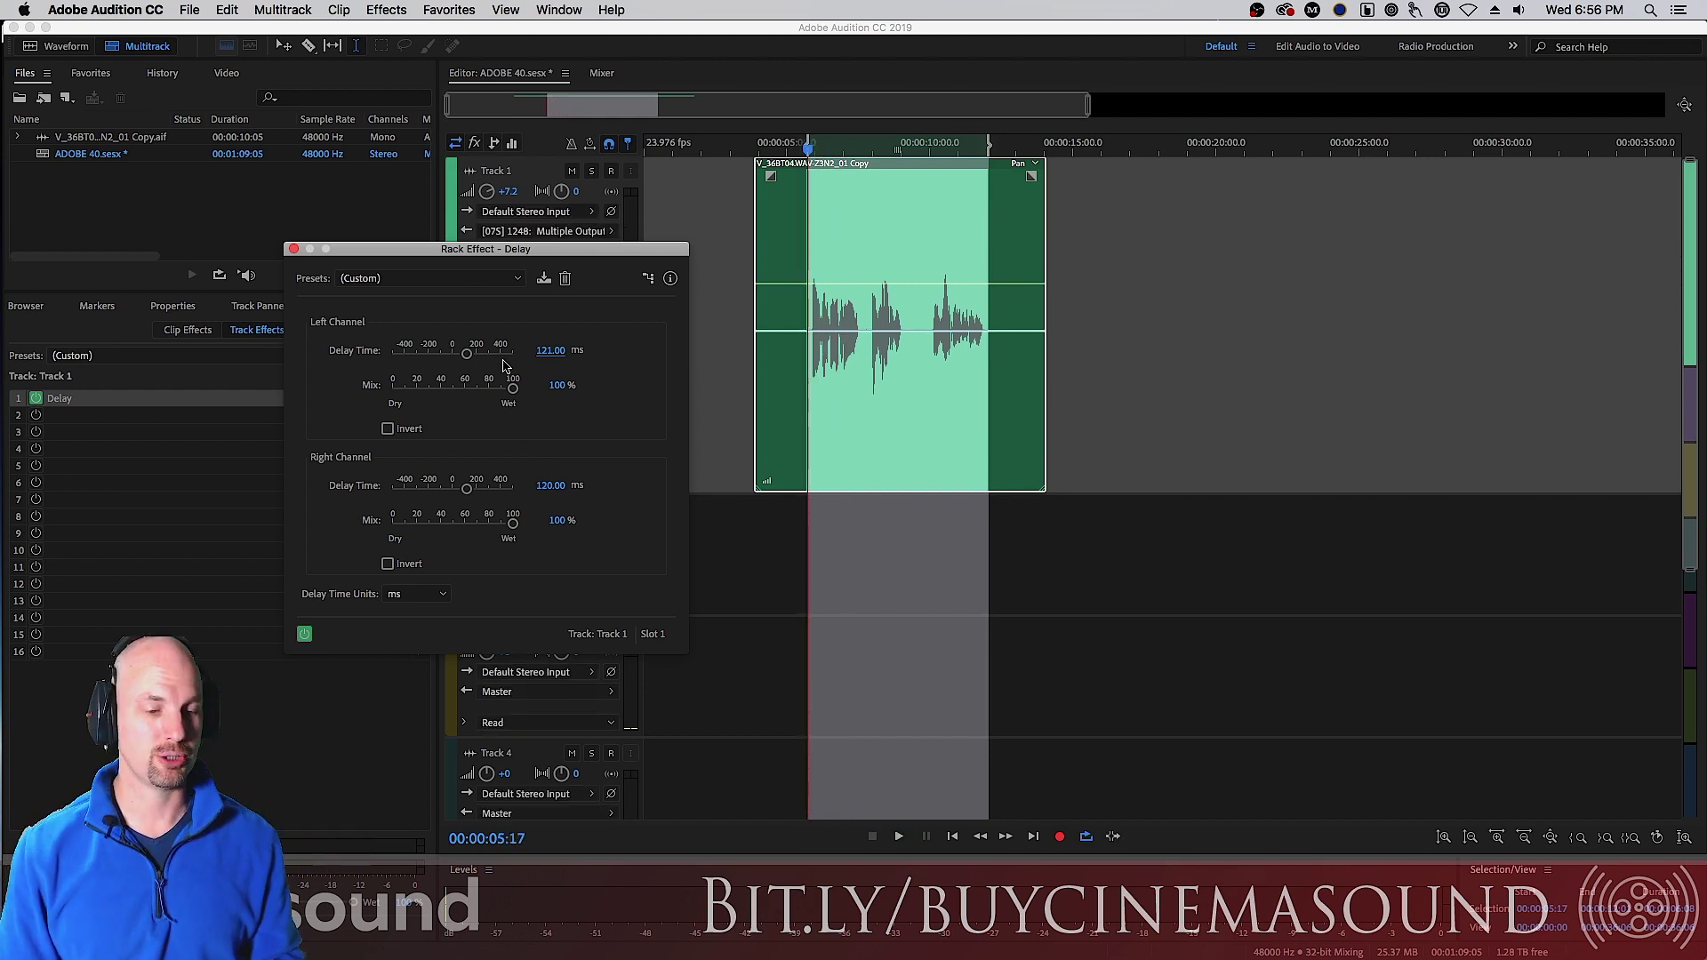
pyautogui.moveTo(516, 397); pyautogui.dragTo(456, 397)
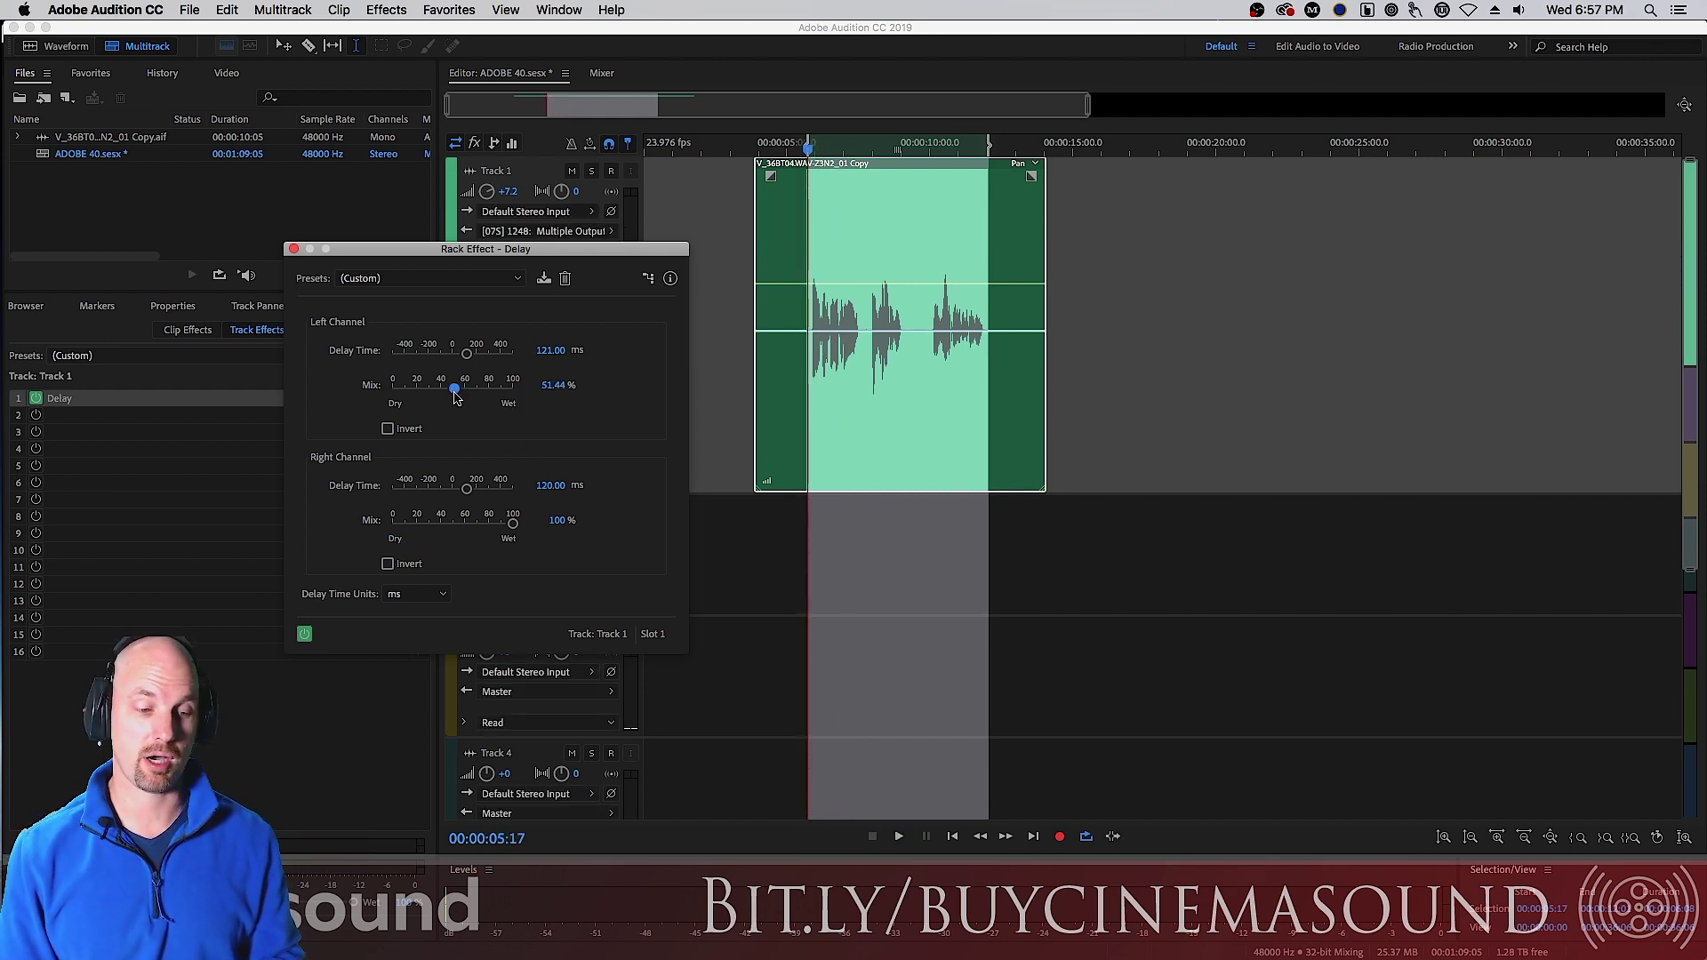
pyautogui.moveTo(512, 526); pyautogui.dragTo(452, 526)
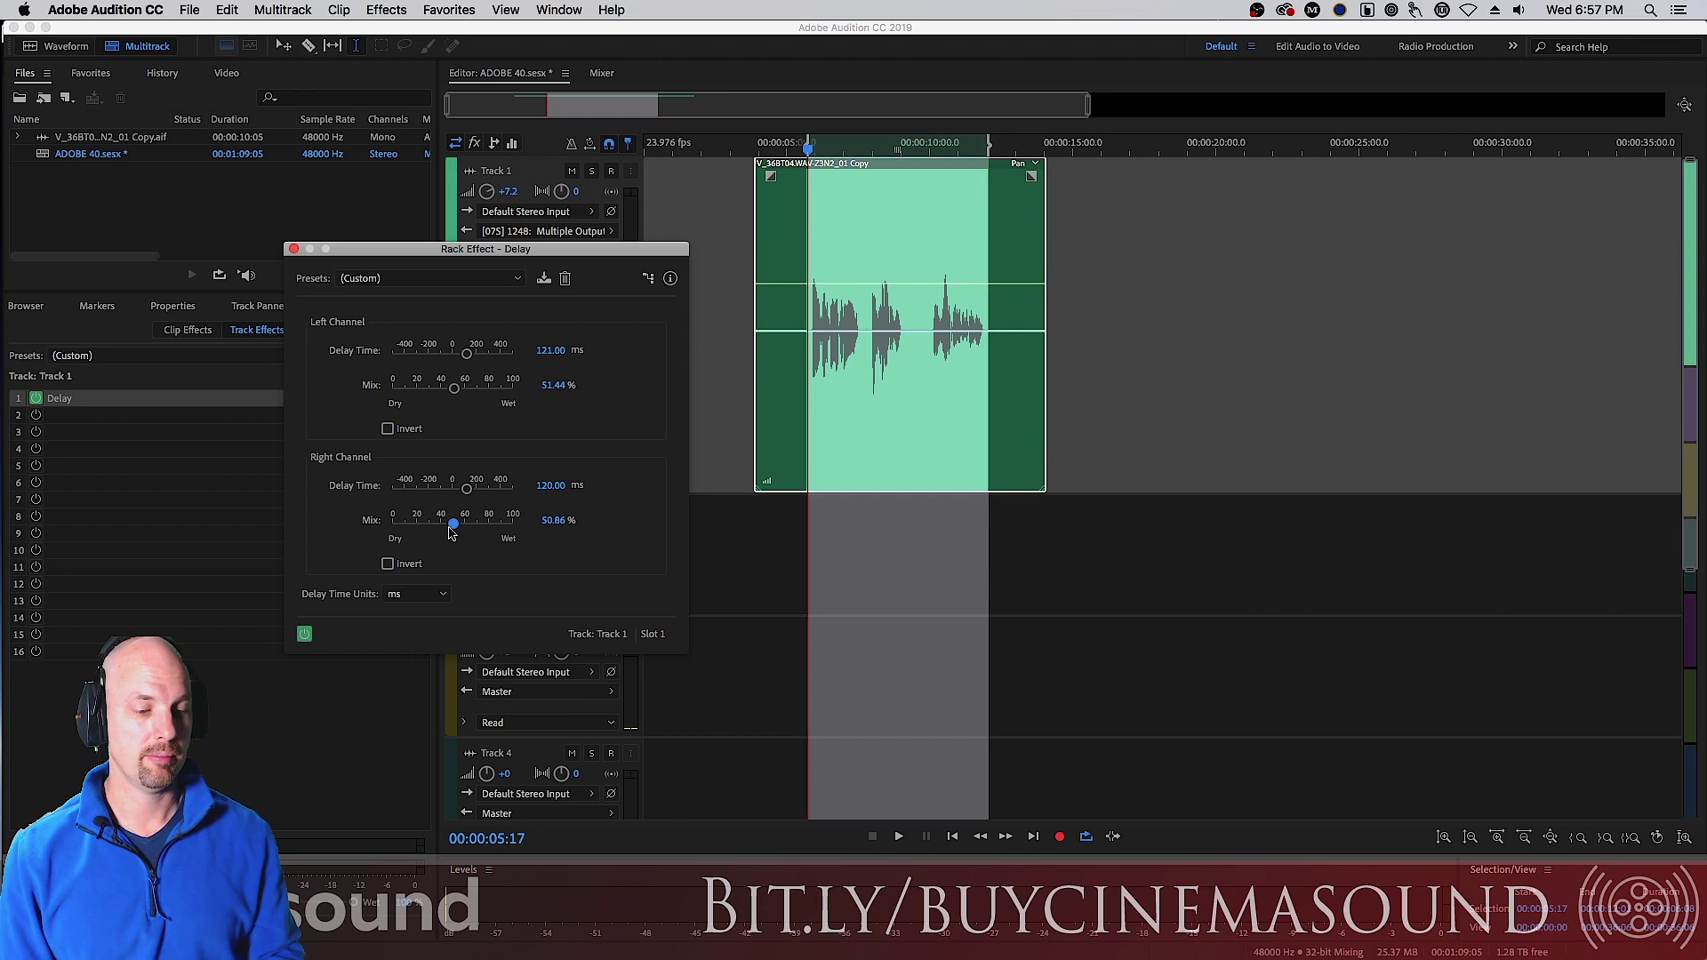
# Step: Keep milliseconds as the delay time units and close the Delay window
pyautogui.click(415, 596)
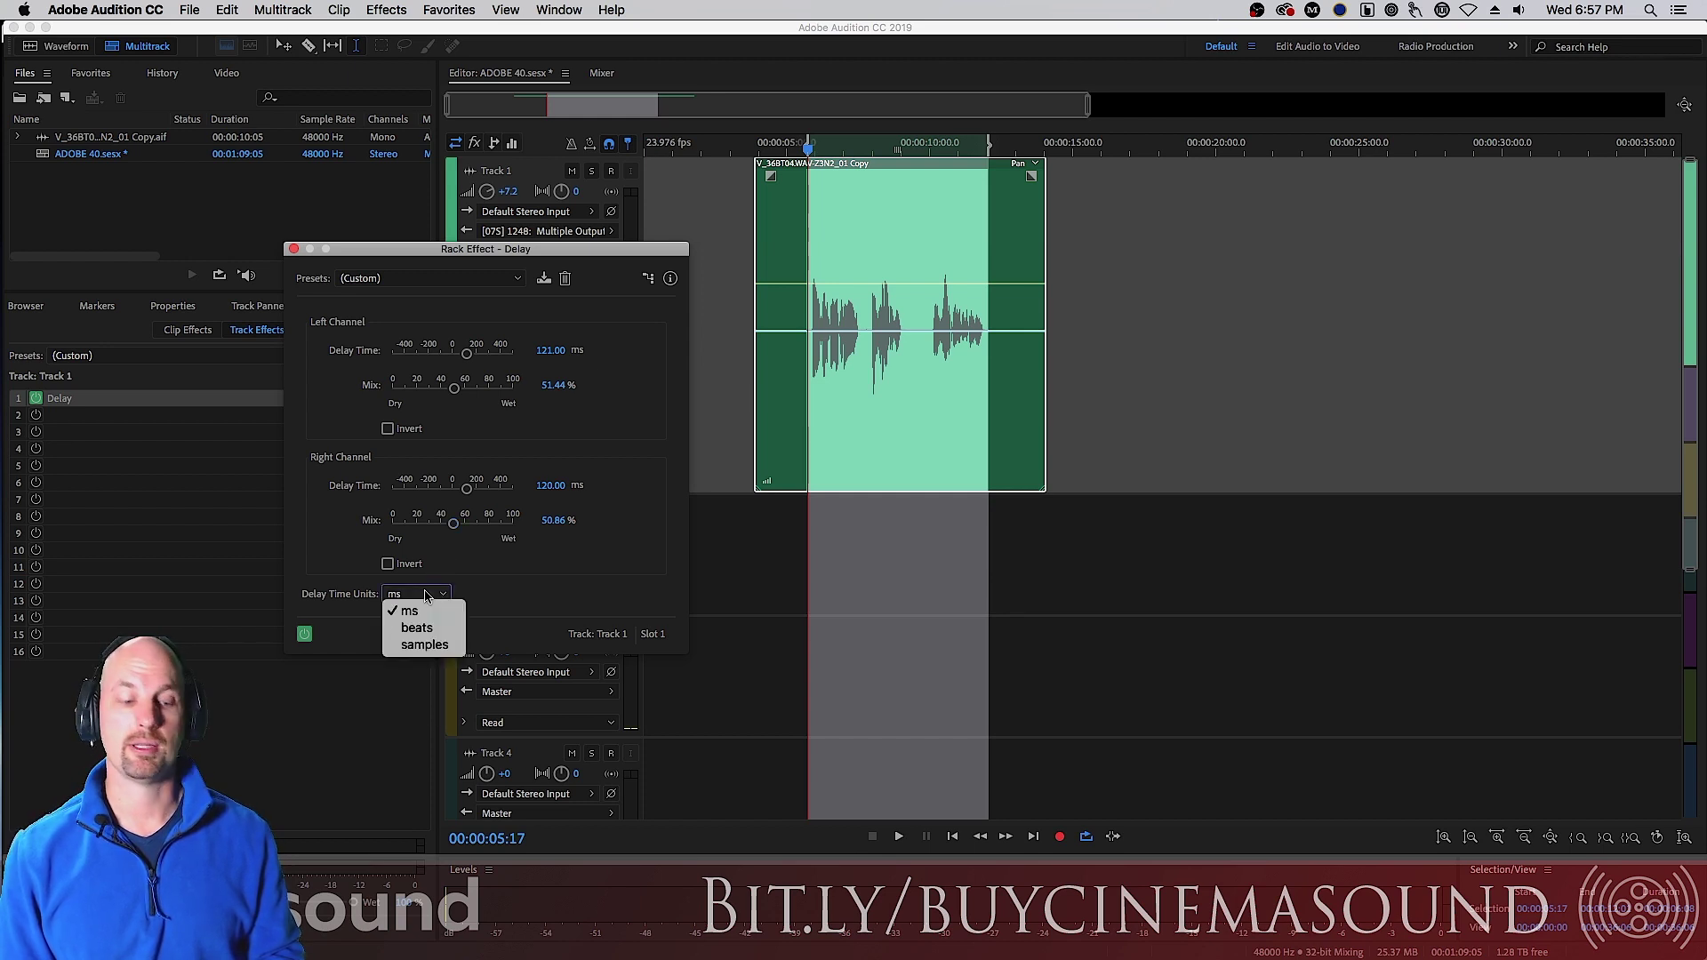
pyautogui.click(409, 611)
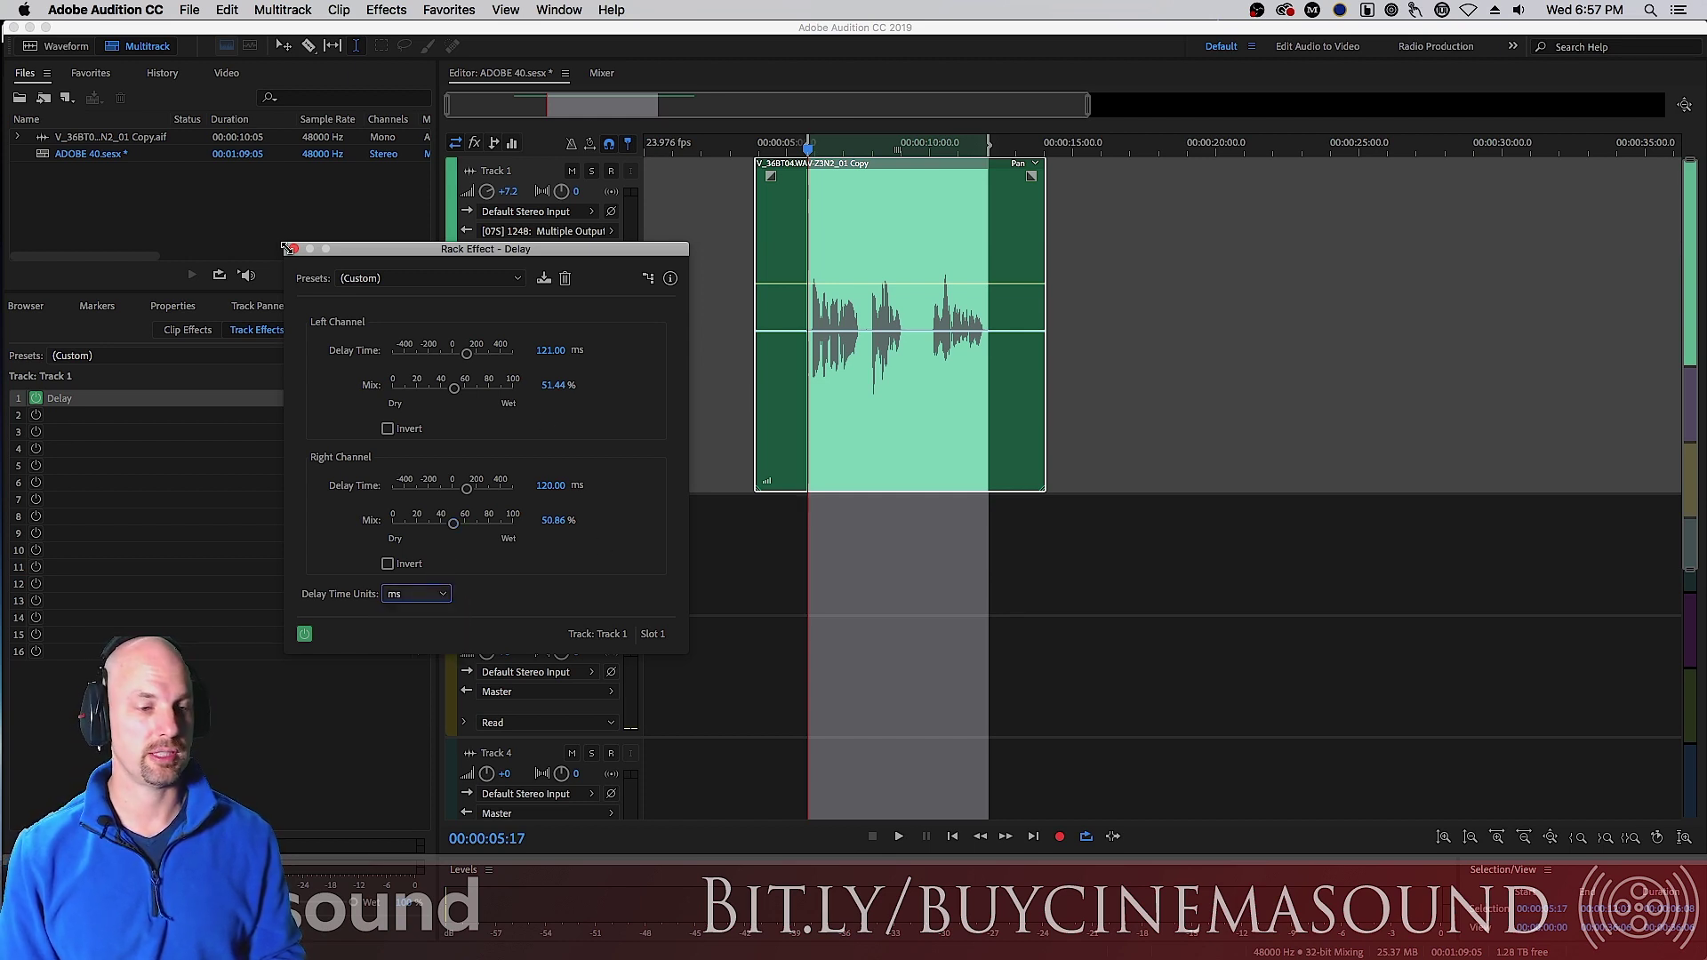
pyautogui.click(294, 249)
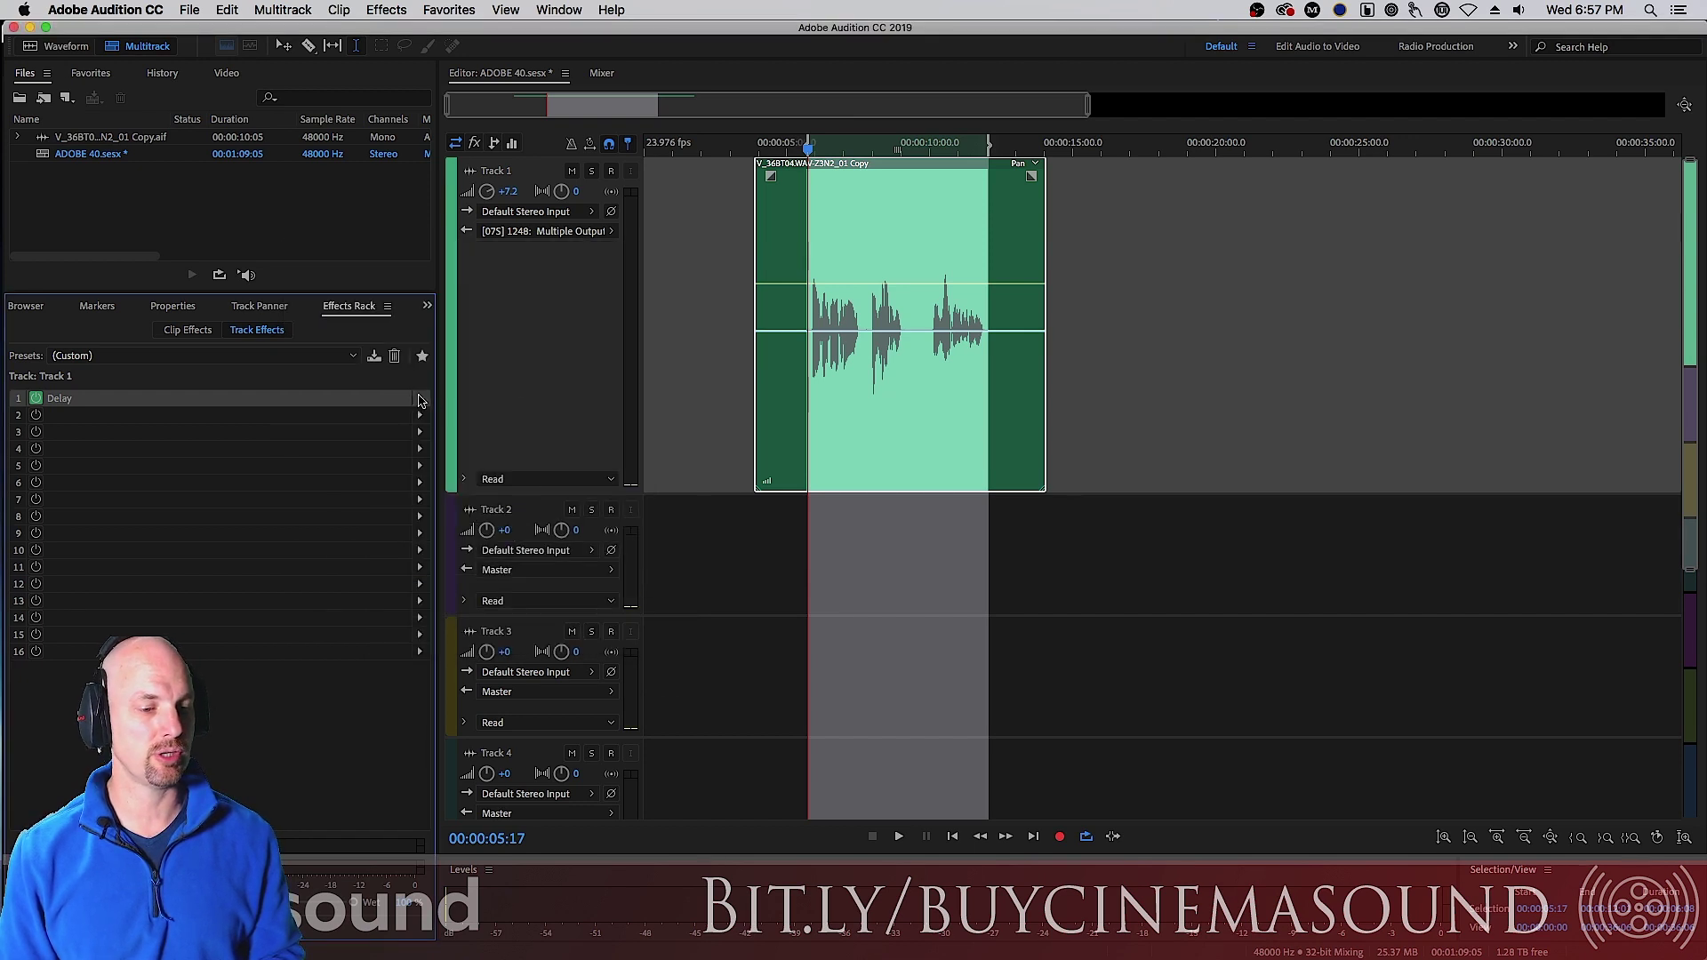
pyautogui.click(420, 398)
# Step: Replace Track 1's first-slot Delay with Echo and play the clip to hear its default settings
pyautogui.moveTo(525, 477)
pyautogui.click(728, 512)
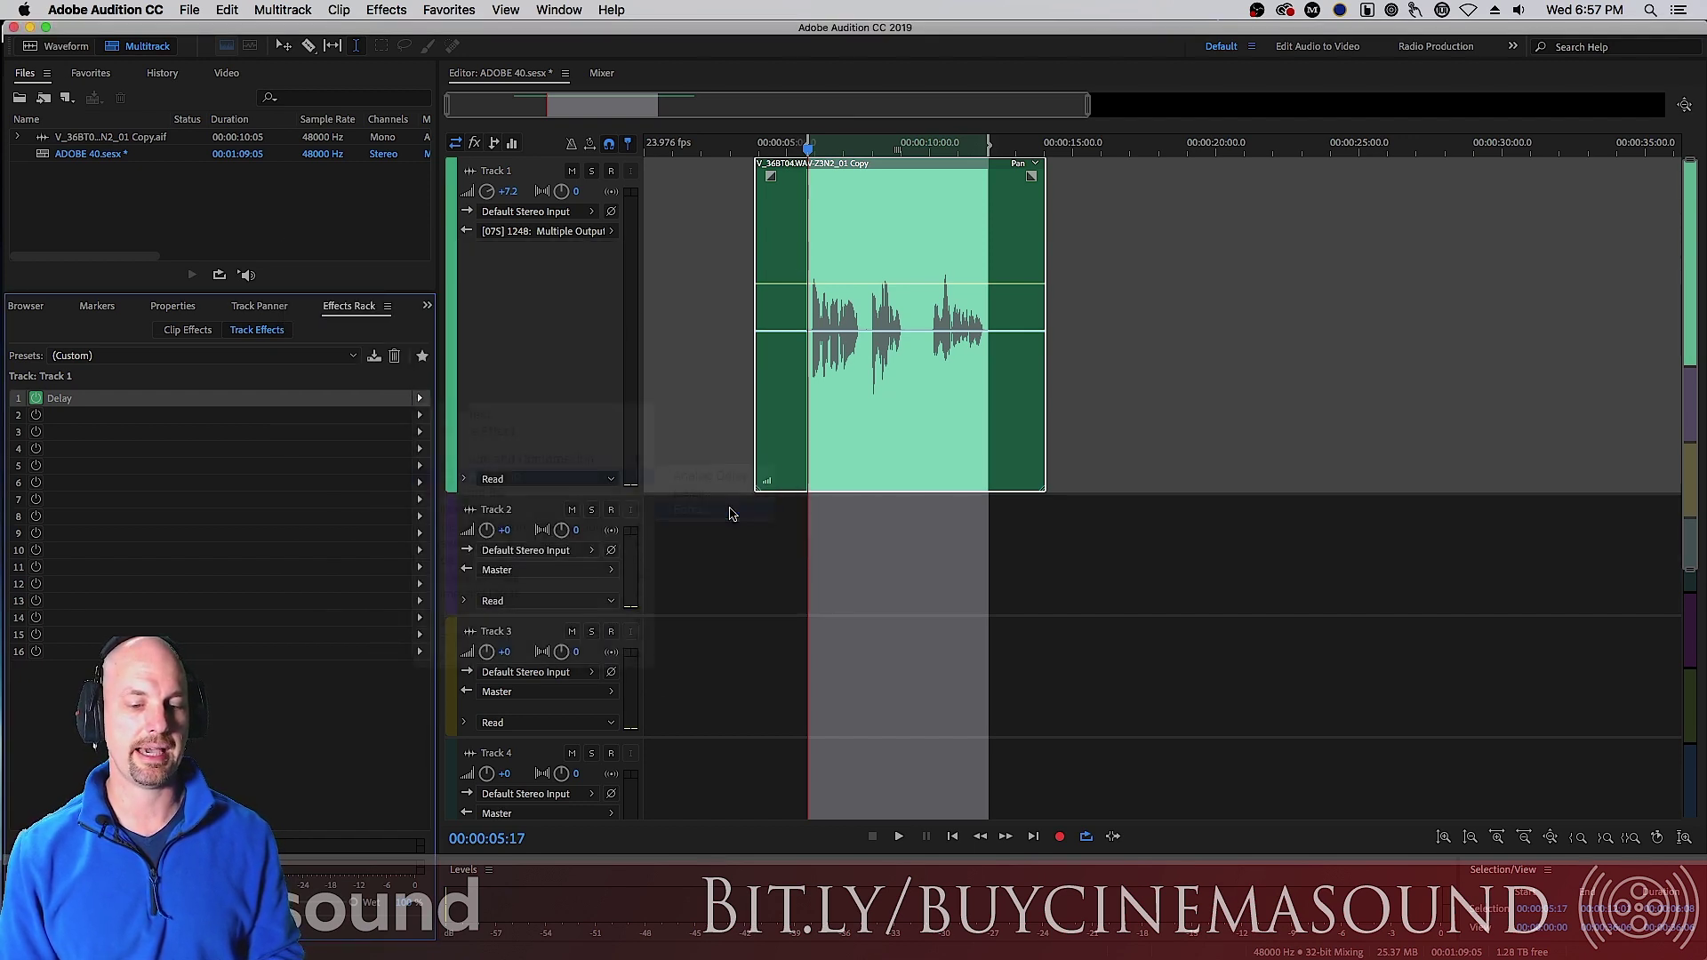
pyautogui.moveTo(781, 300); pyautogui.dragTo(731, 271)
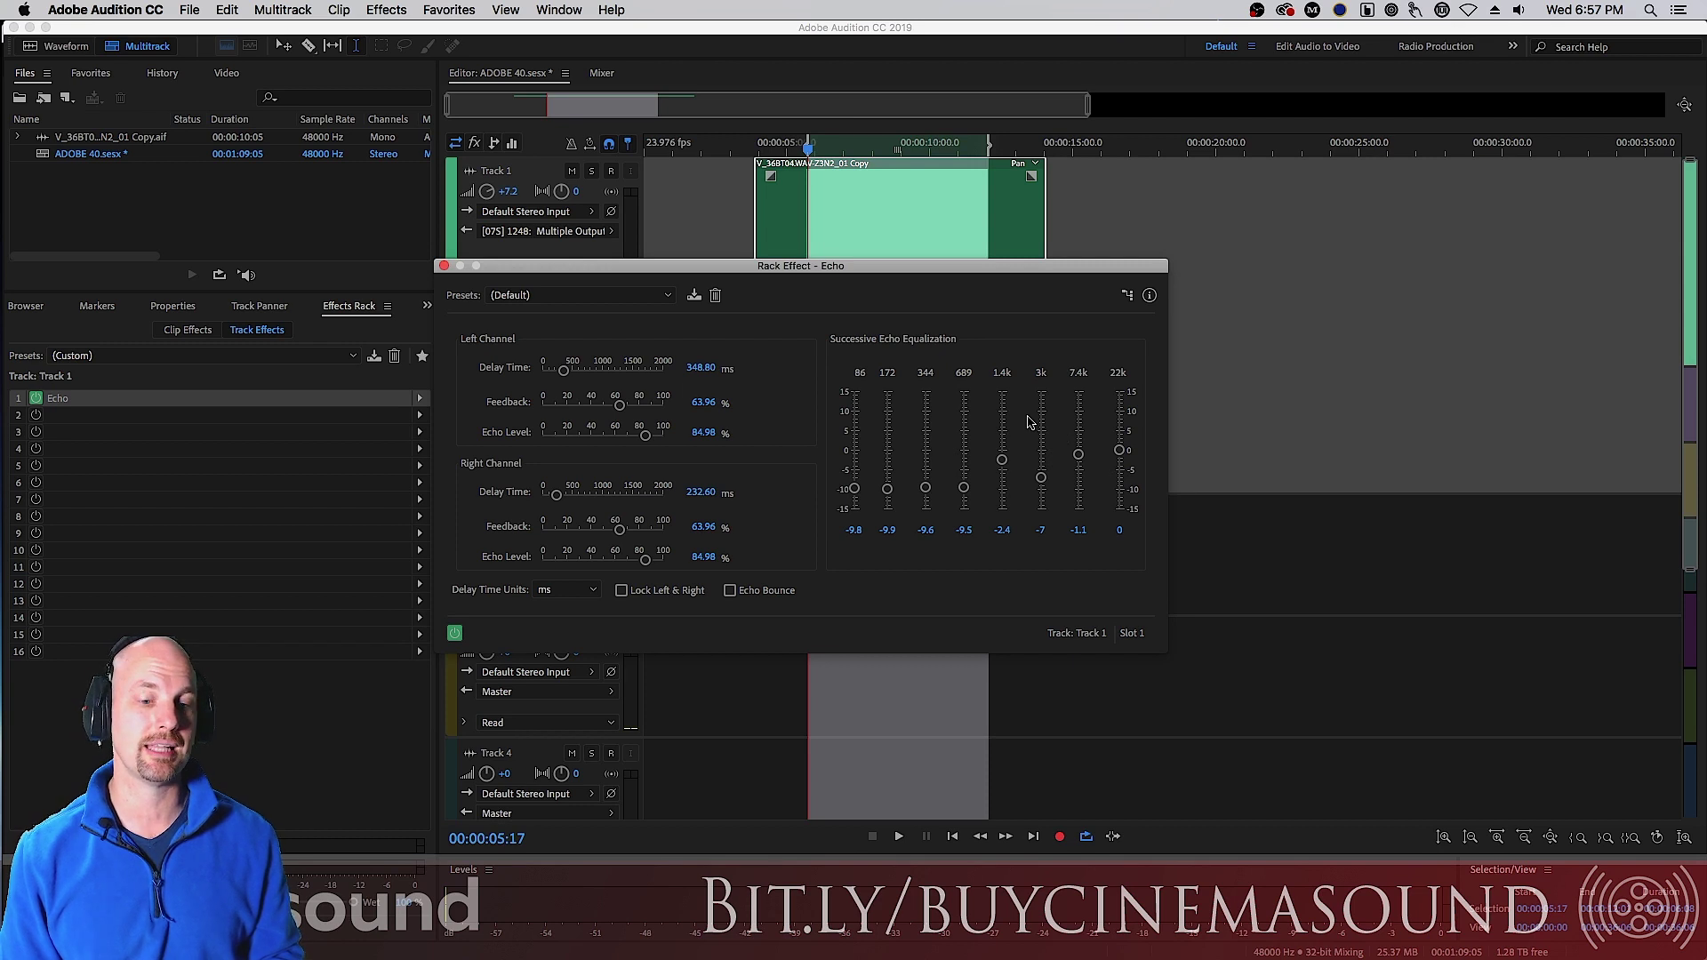
pyautogui.press('space')
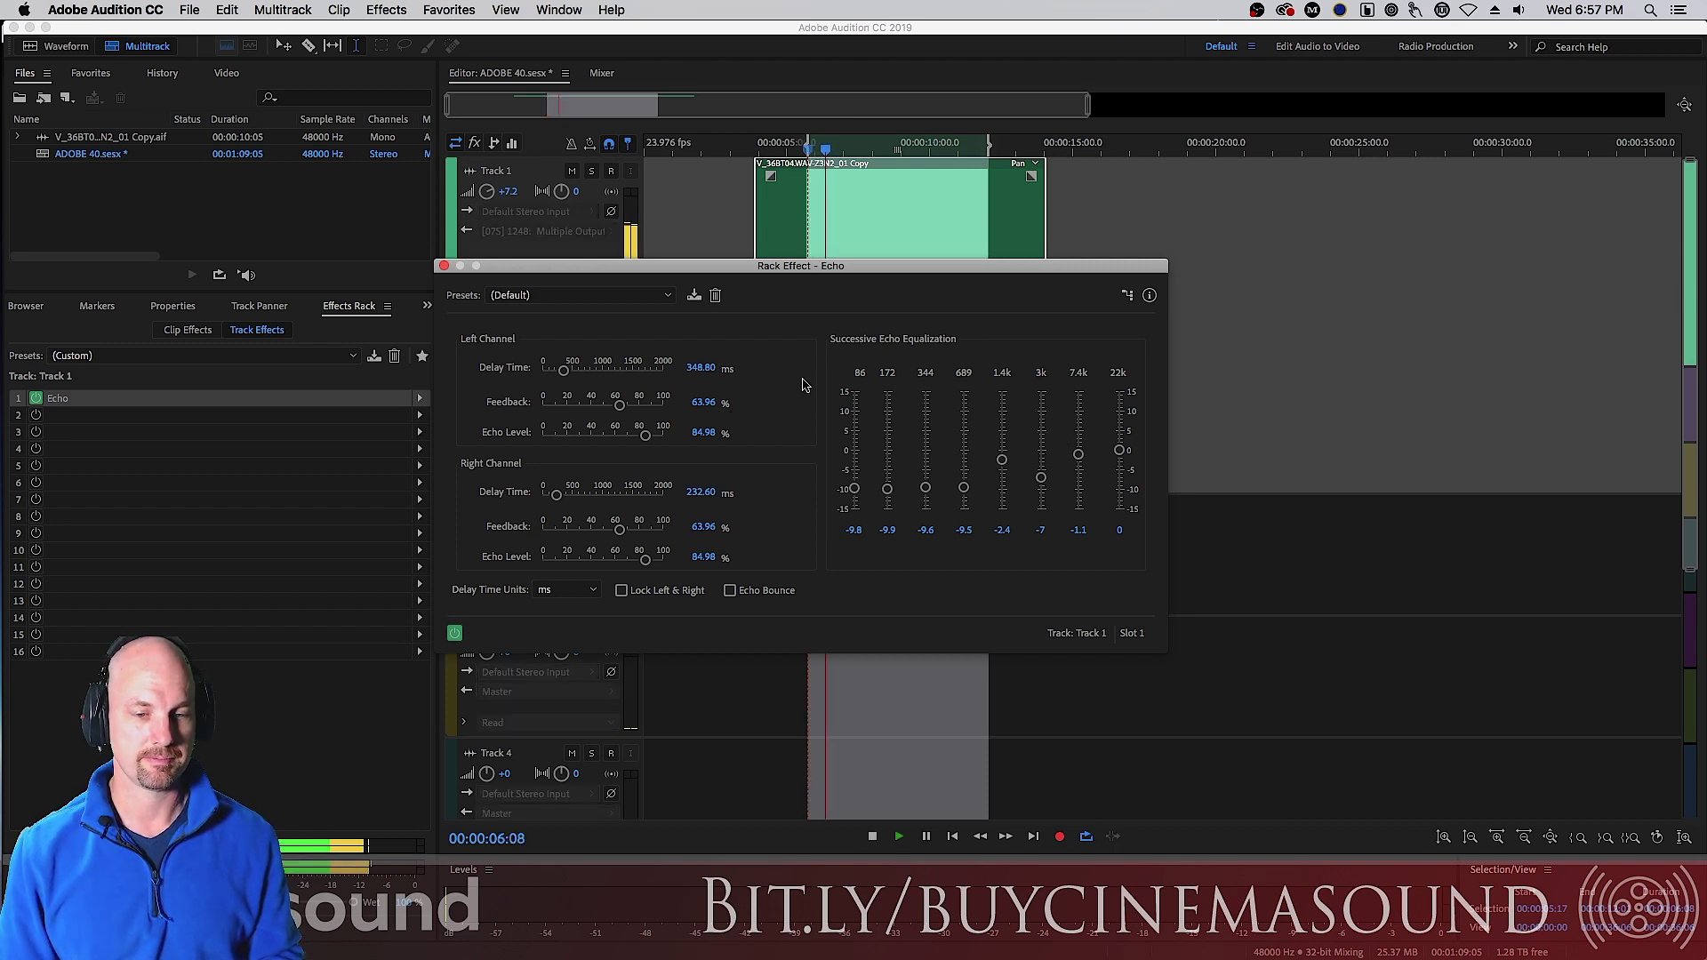
# Step: Raise both left and right echo levels to 100 and preview the louder echoes
pyautogui.press('space')
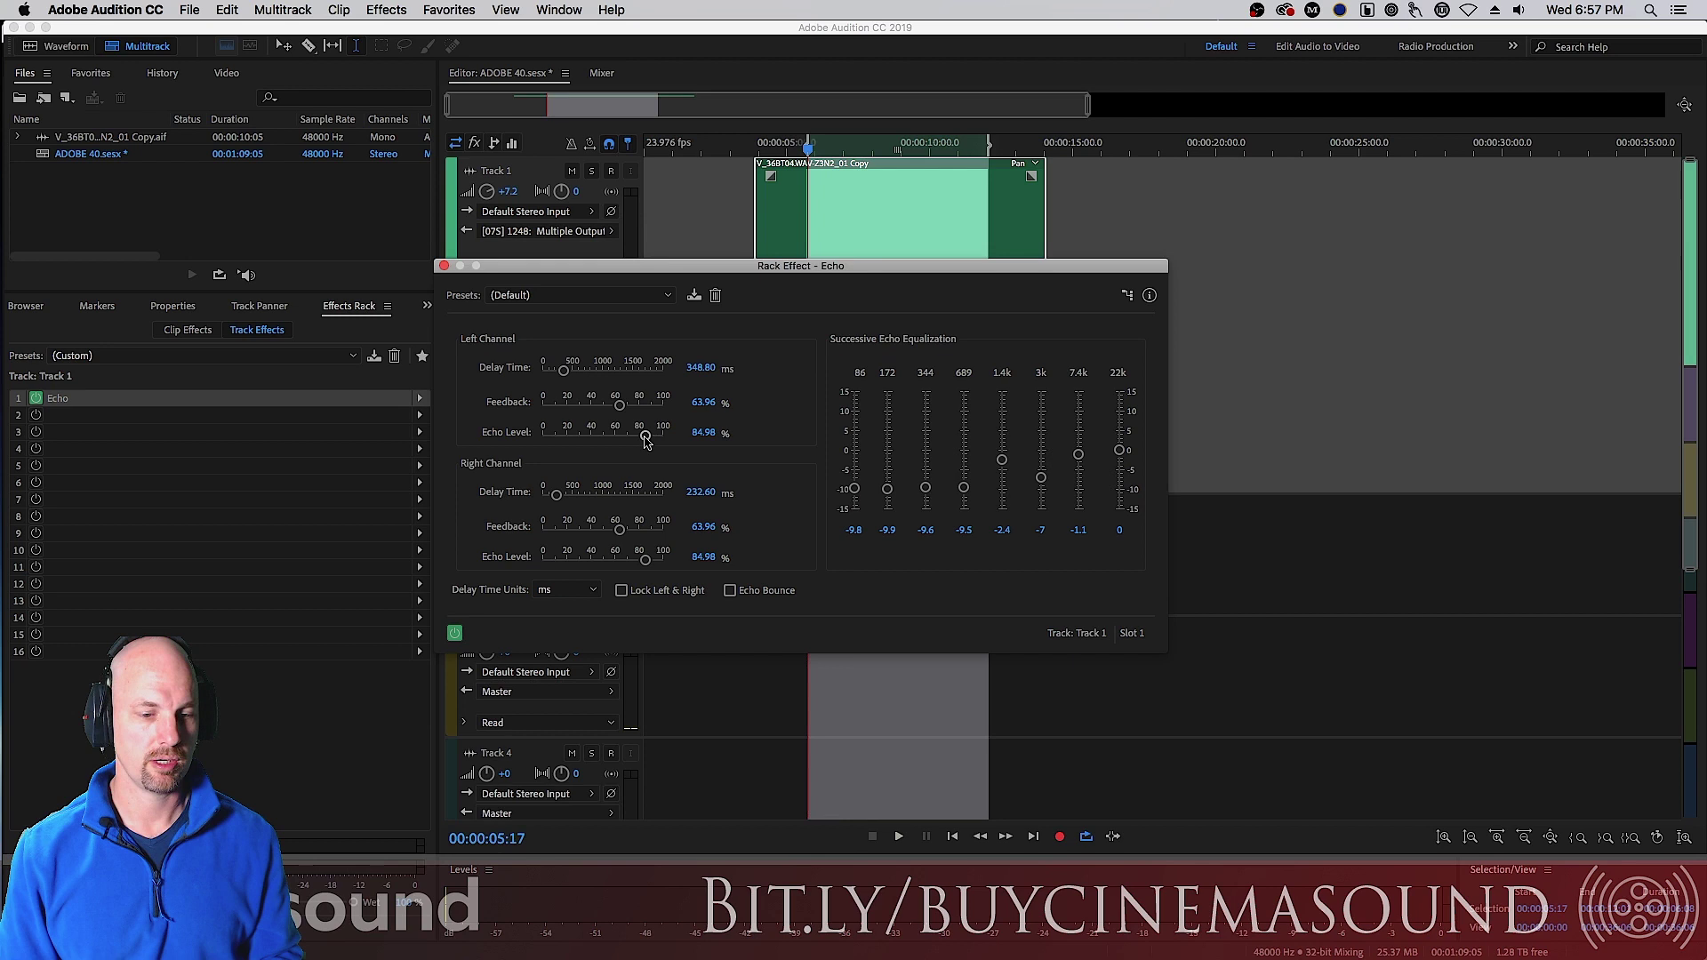
pyautogui.moveTo(645, 439); pyautogui.dragTo(663, 436)
pyautogui.moveTo(645, 560); pyautogui.dragTo(663, 560)
pyautogui.press('space')
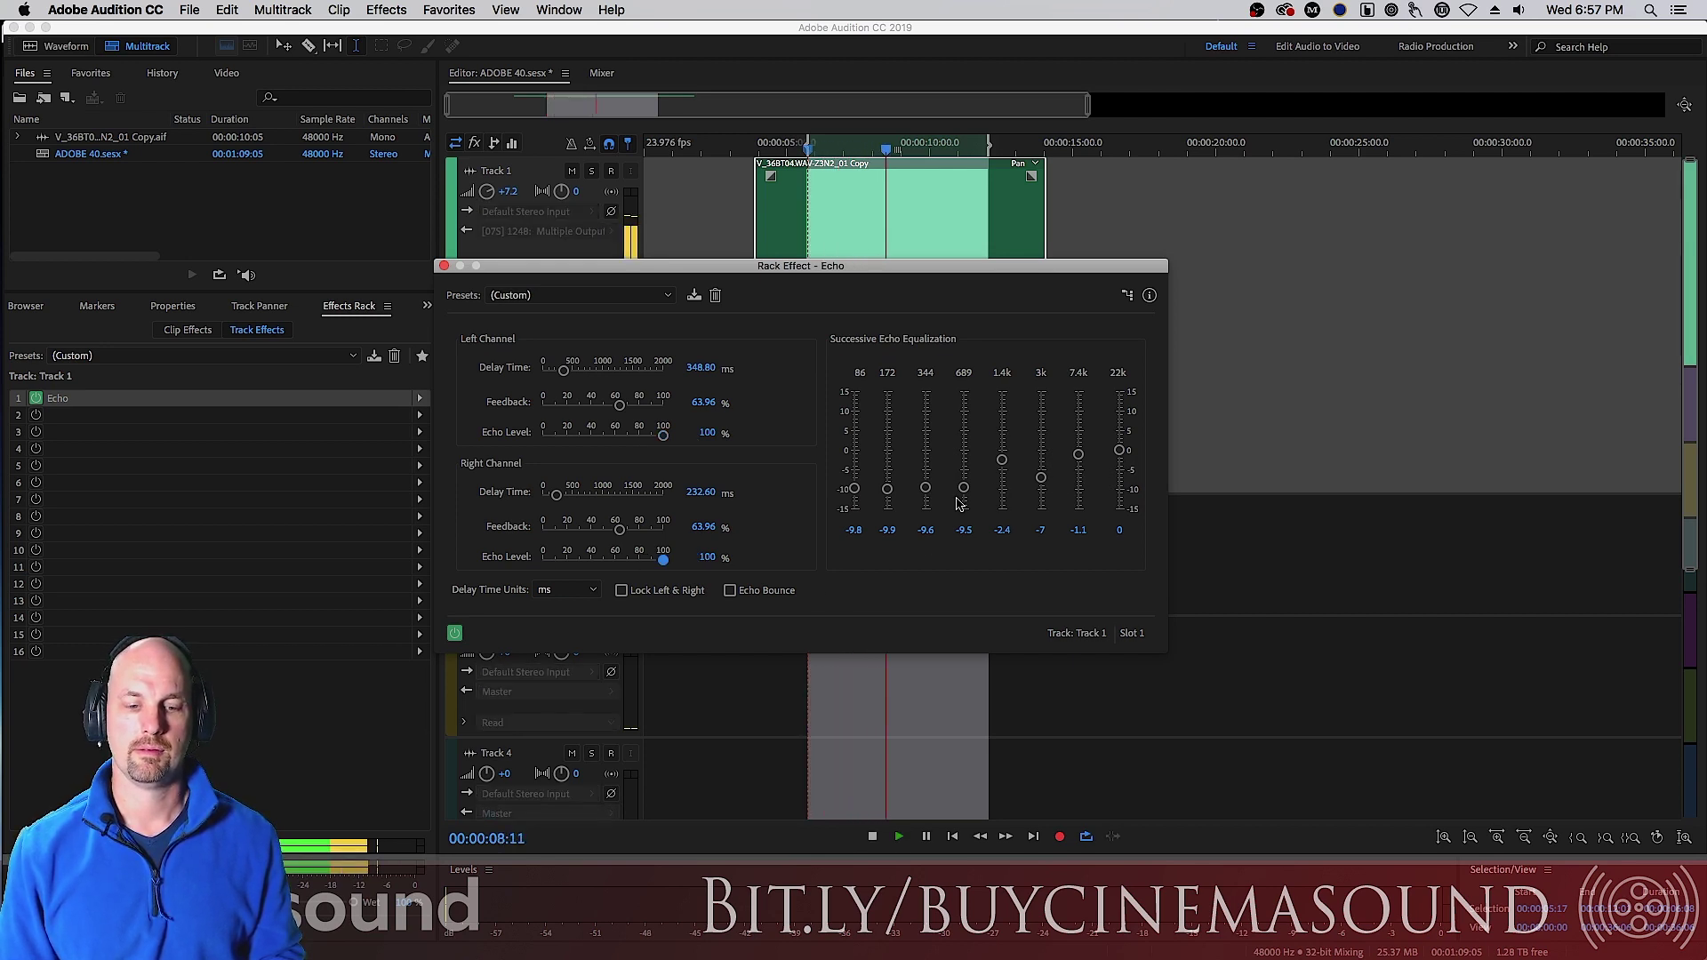
pyautogui.press('space')
# Step: Boost the 172 and 344 echo EQ bands, then cut them back and lift the upper bands while previewing
pyautogui.moveTo(888, 489); pyautogui.dragTo(887, 391)
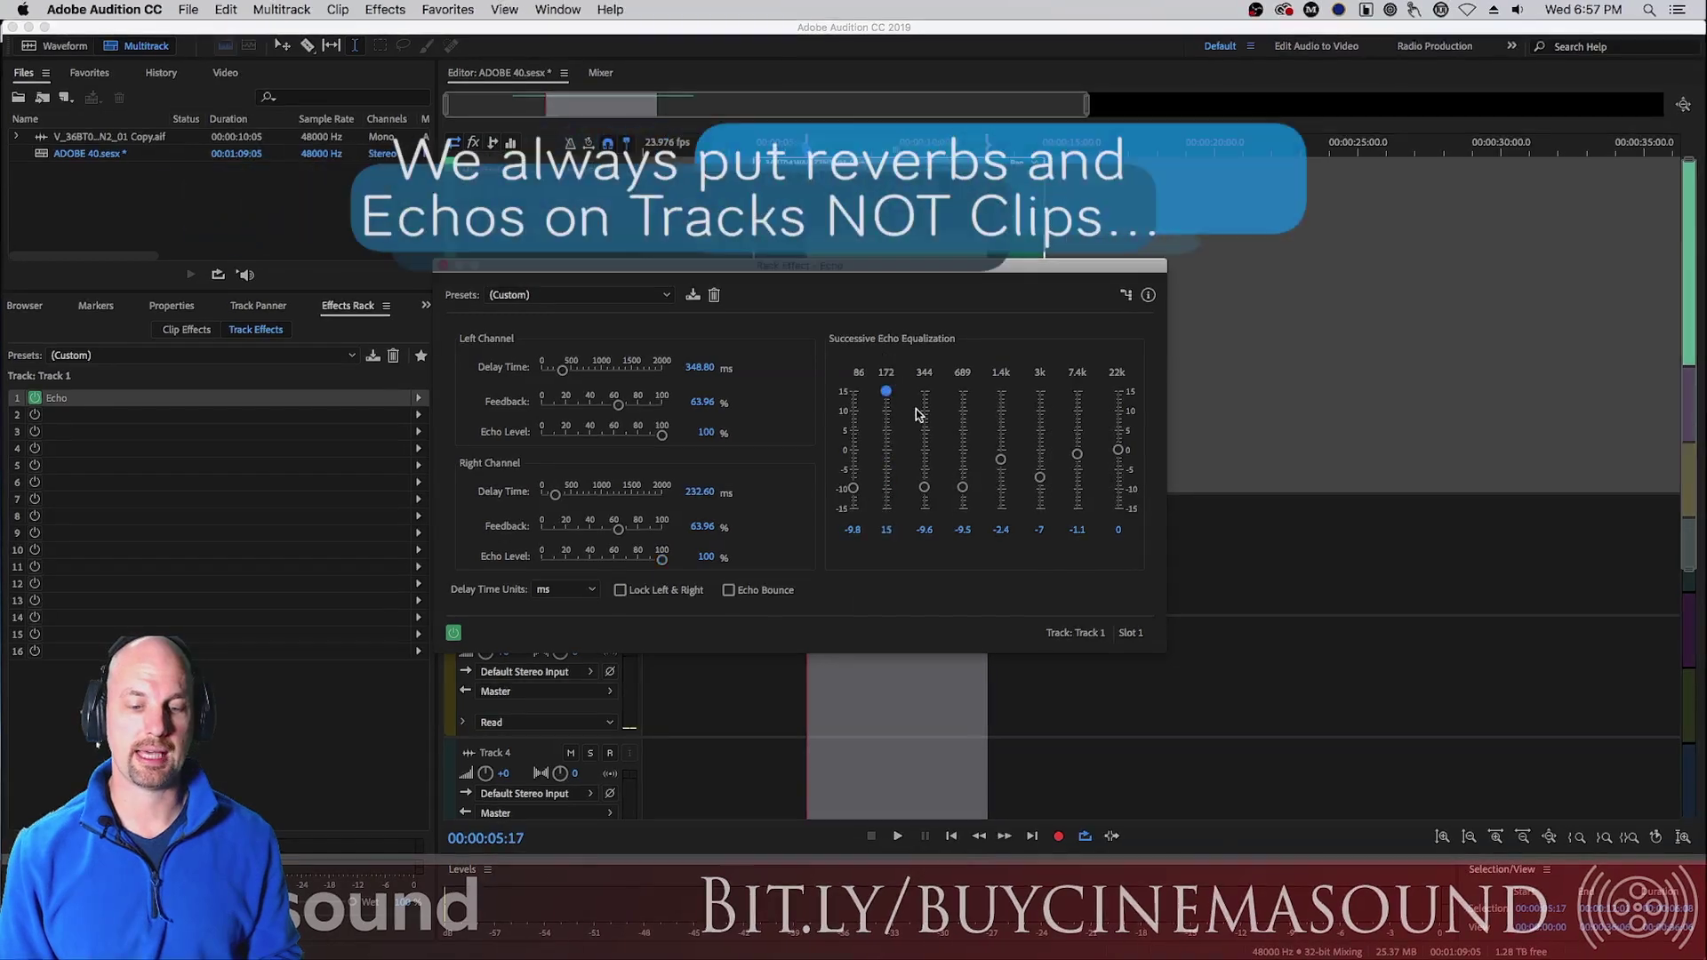
pyautogui.moveTo(924, 487); pyautogui.dragTo(925, 391)
pyautogui.press('space')
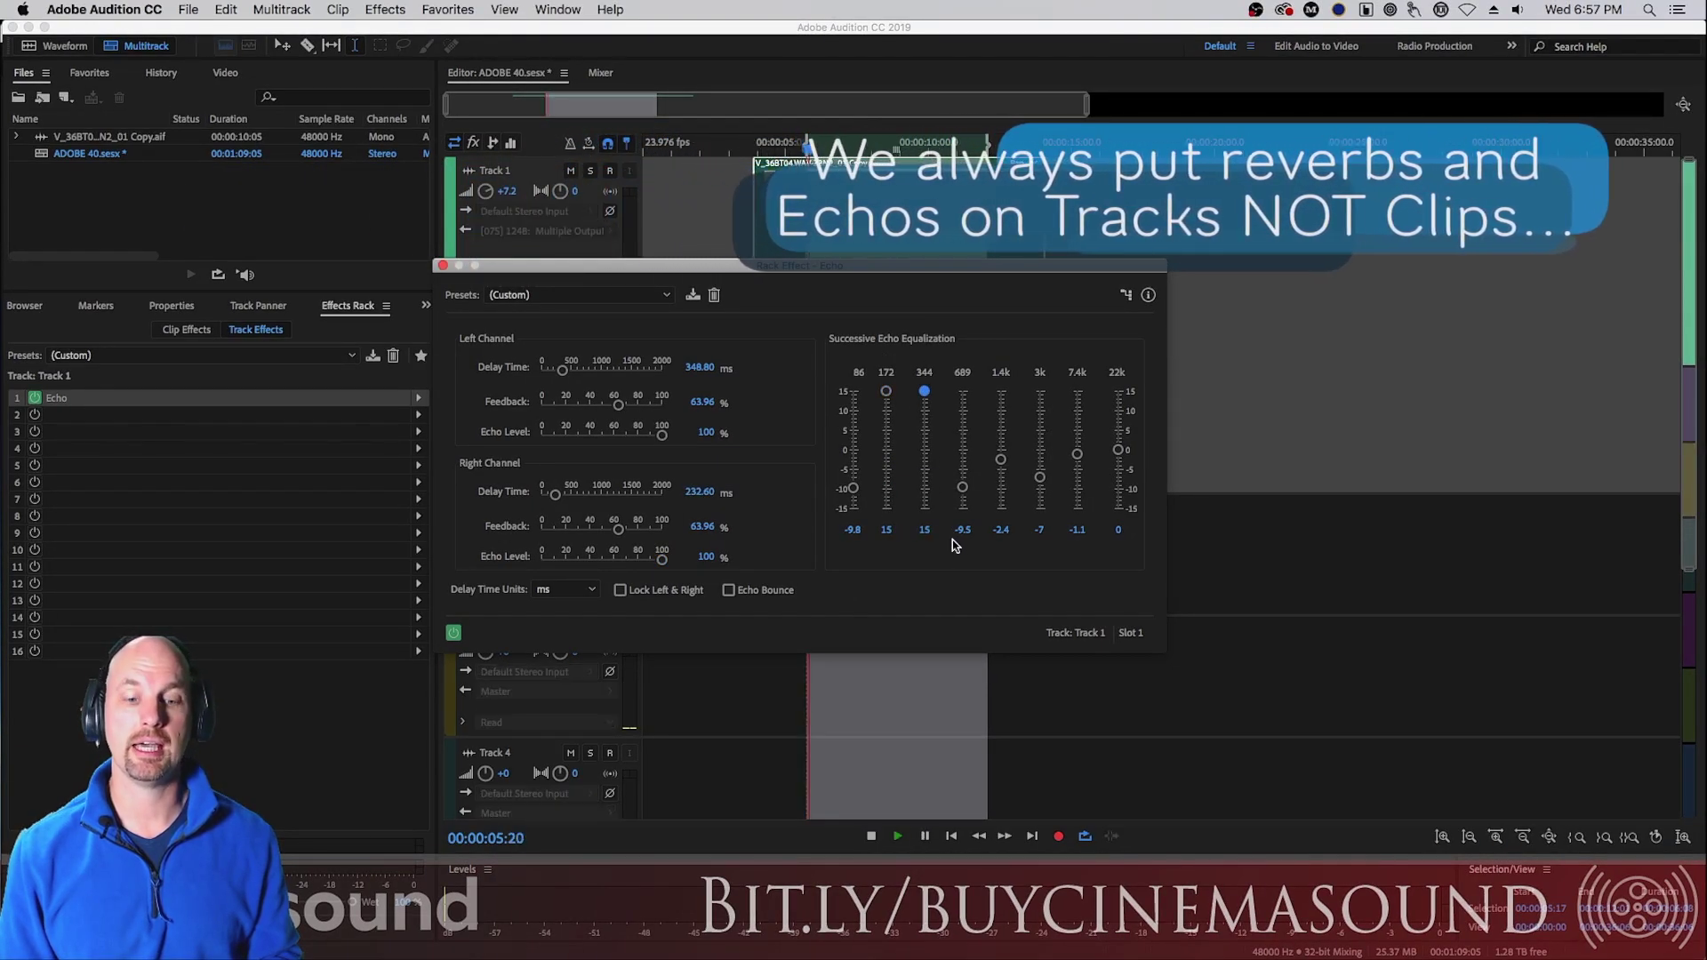
pyautogui.press('space')
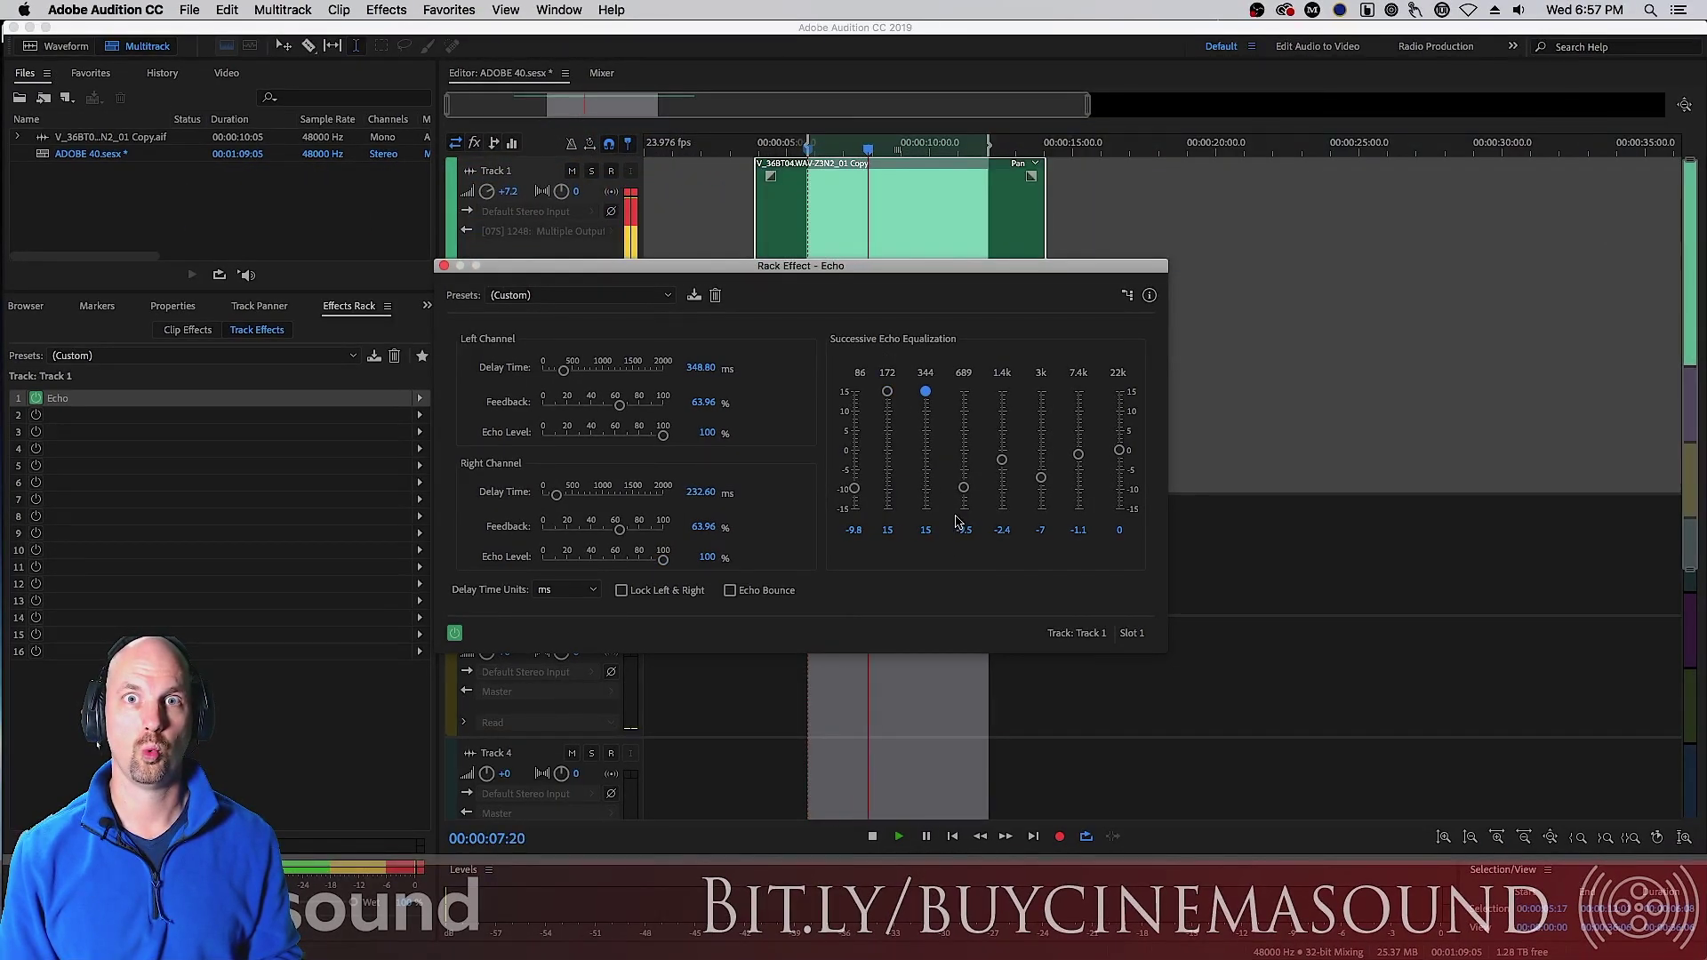
pyautogui.moveTo(887, 392); pyautogui.dragTo(926, 489)
pyautogui.moveTo(1076, 456)
pyautogui.mouseDown()
pyautogui.moveTo(1079, 396)
pyautogui.moveTo(1065, 431)
pyautogui.moveTo(1080, 439)
pyautogui.mouseUp()
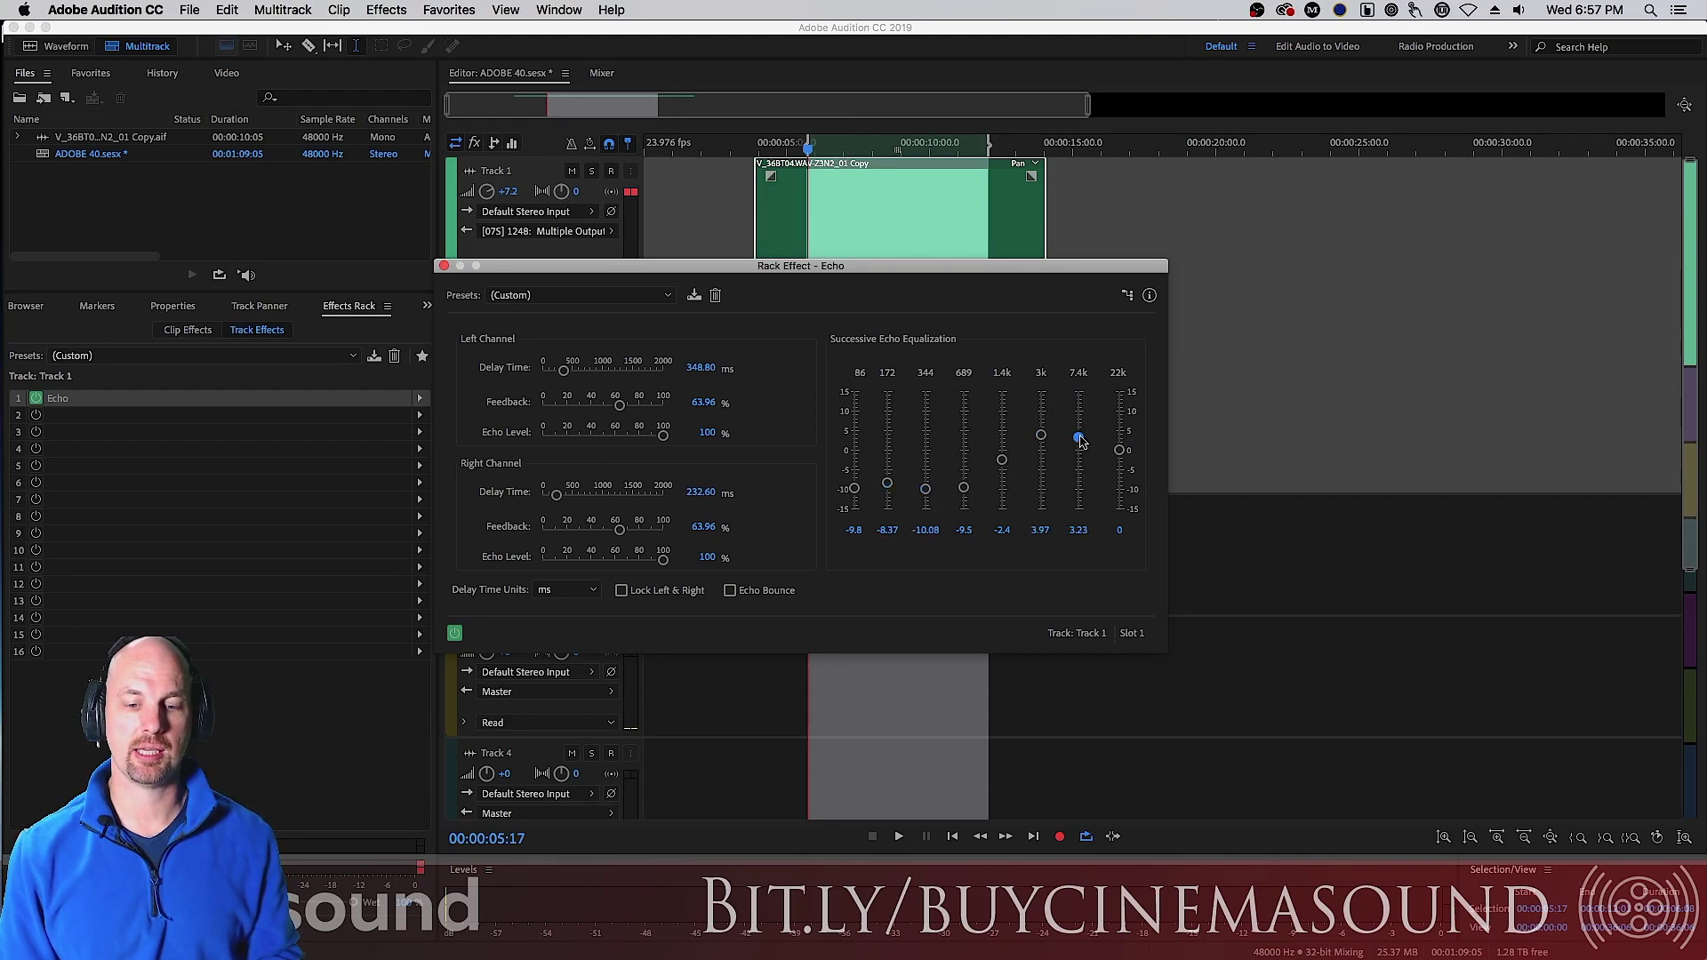
pyautogui.press('space')
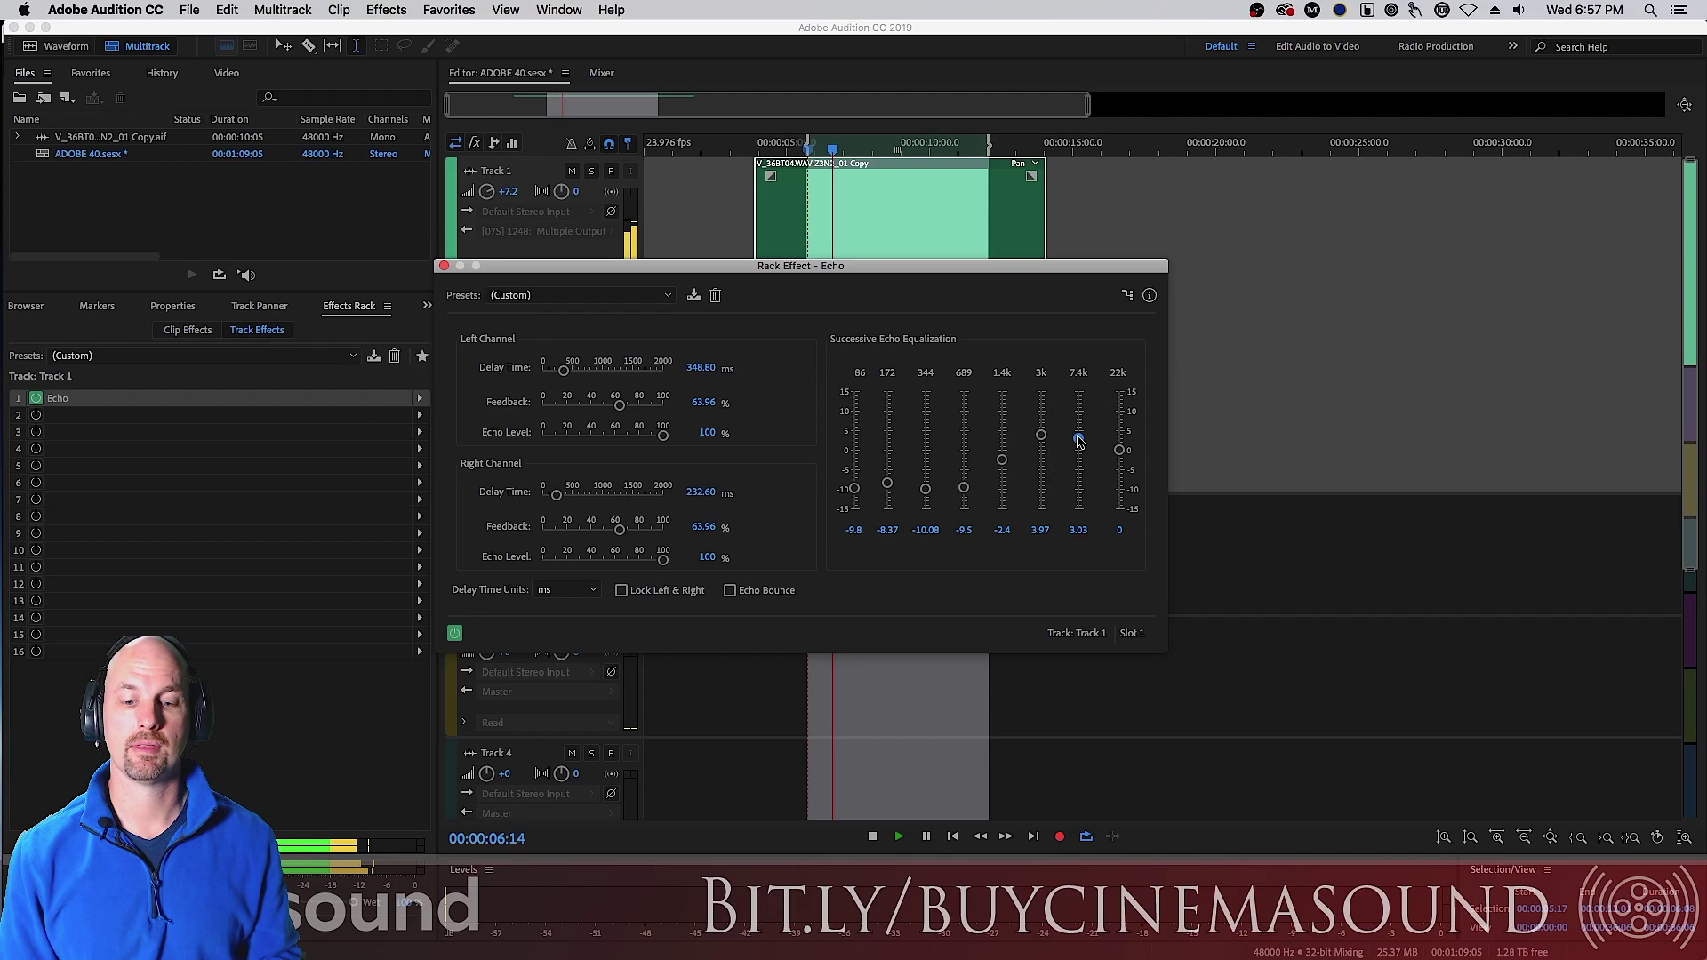
pyautogui.moveTo(1078, 438); pyautogui.dragTo(1041, 447)
pyautogui.press('space')
# Step: Lower both channel feedback sliders to about 30% and preview the shorter echo tails
pyautogui.moveTo(620, 404); pyautogui.dragTo(572, 404)
pyautogui.moveTo(612, 525); pyautogui.dragTo(577, 528)
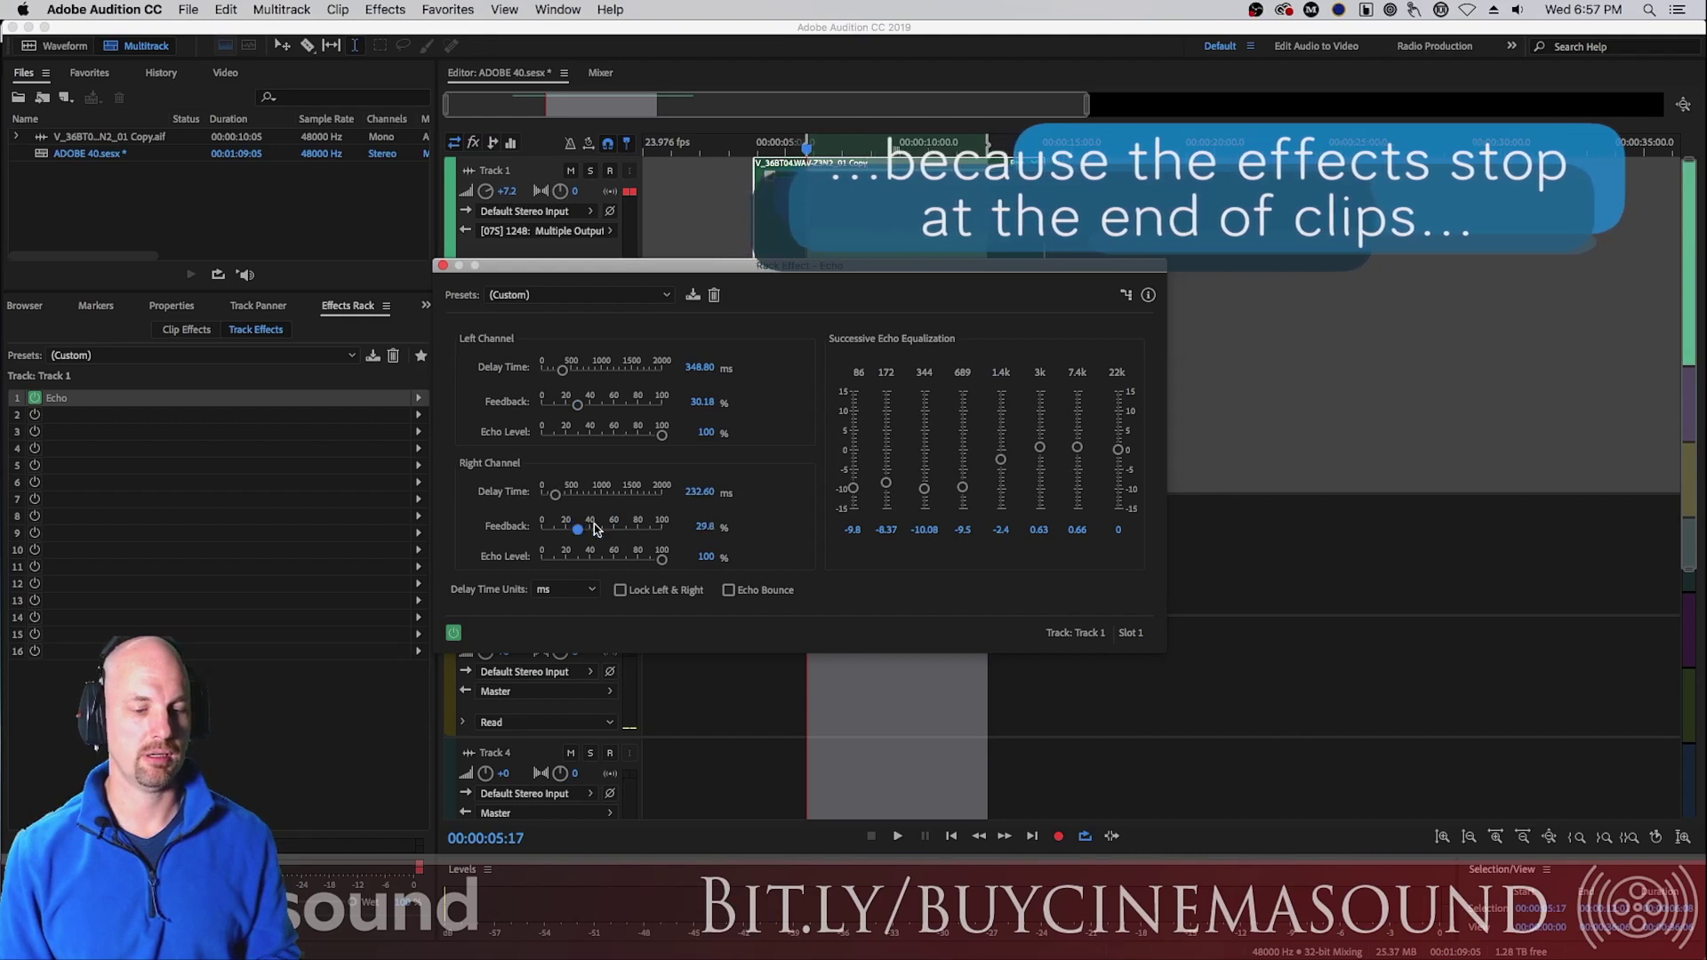
pyautogui.press('space')
# Step: Refine the echo EQ: 1.4k, 3k and 7.4k near 0, 22k just below 0, 344 about -3
pyautogui.moveTo(1077, 448); pyautogui.dragTo(1001, 450)
pyautogui.moveTo(1118, 450); pyautogui.dragTo(1118, 399)
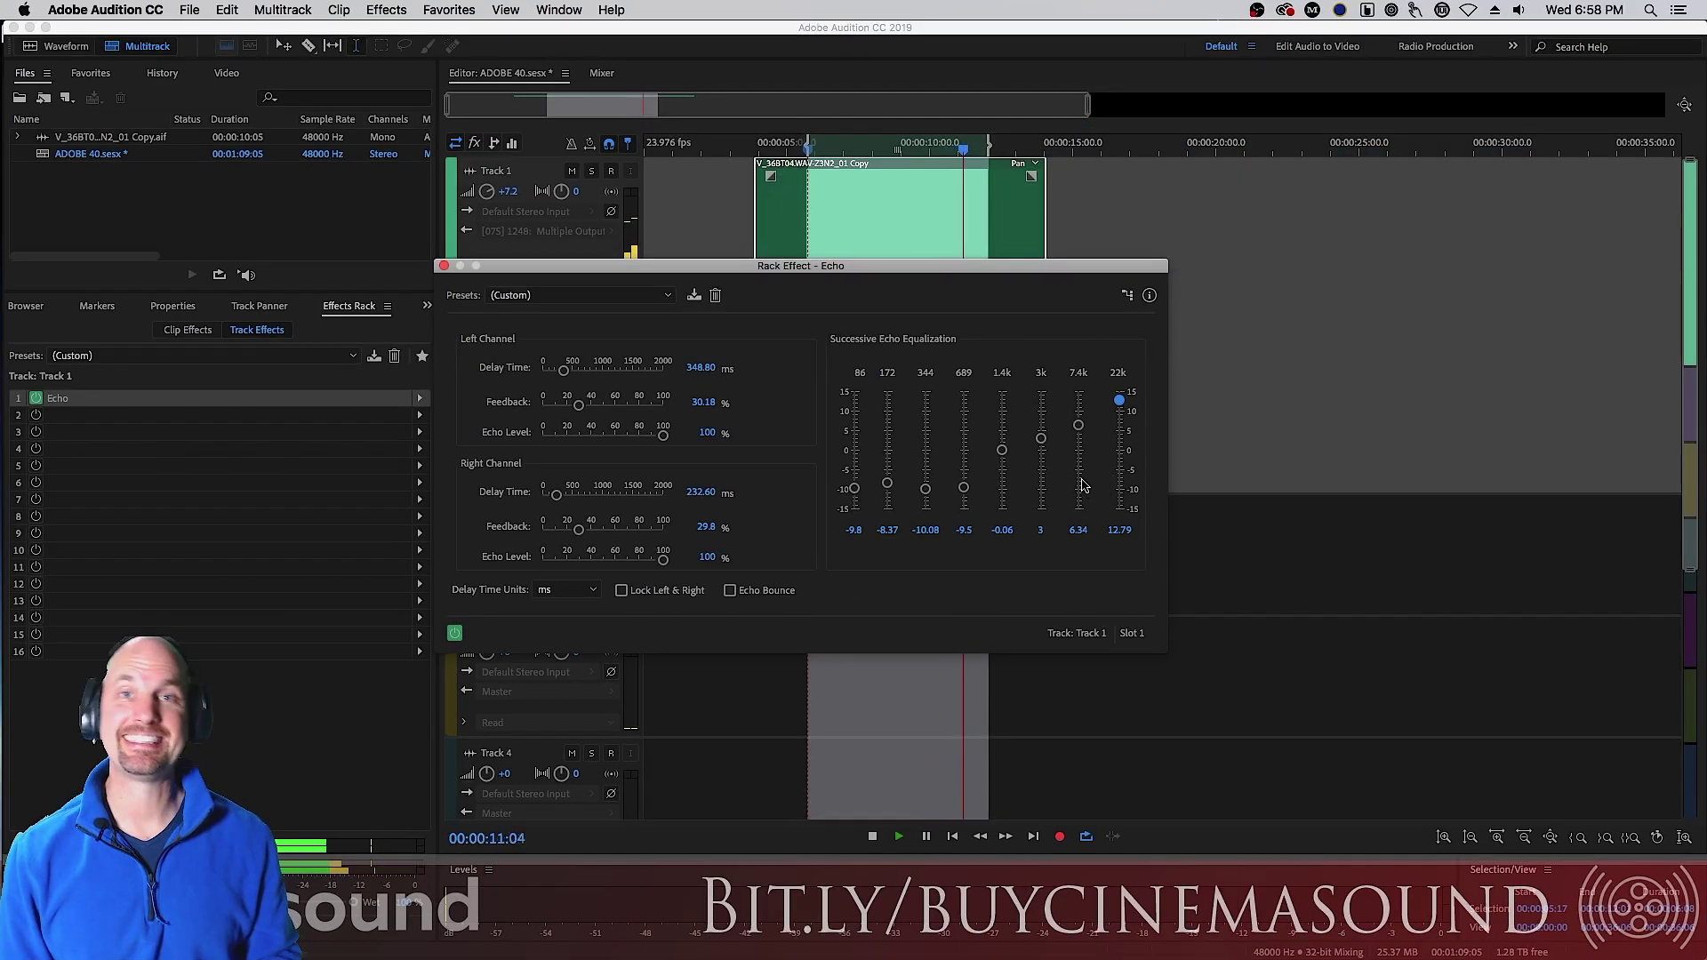
pyautogui.press('space')
pyautogui.moveTo(1118, 399); pyautogui.dragTo(1078, 448)
pyautogui.moveTo(1040, 438); pyautogui.dragTo(1040, 454)
pyautogui.moveTo(1002, 450); pyautogui.dragTo(1002, 448)
pyautogui.moveTo(1119, 451); pyautogui.dragTo(1120, 452)
pyautogui.moveTo(964, 487); pyautogui.dragTo(926, 462)
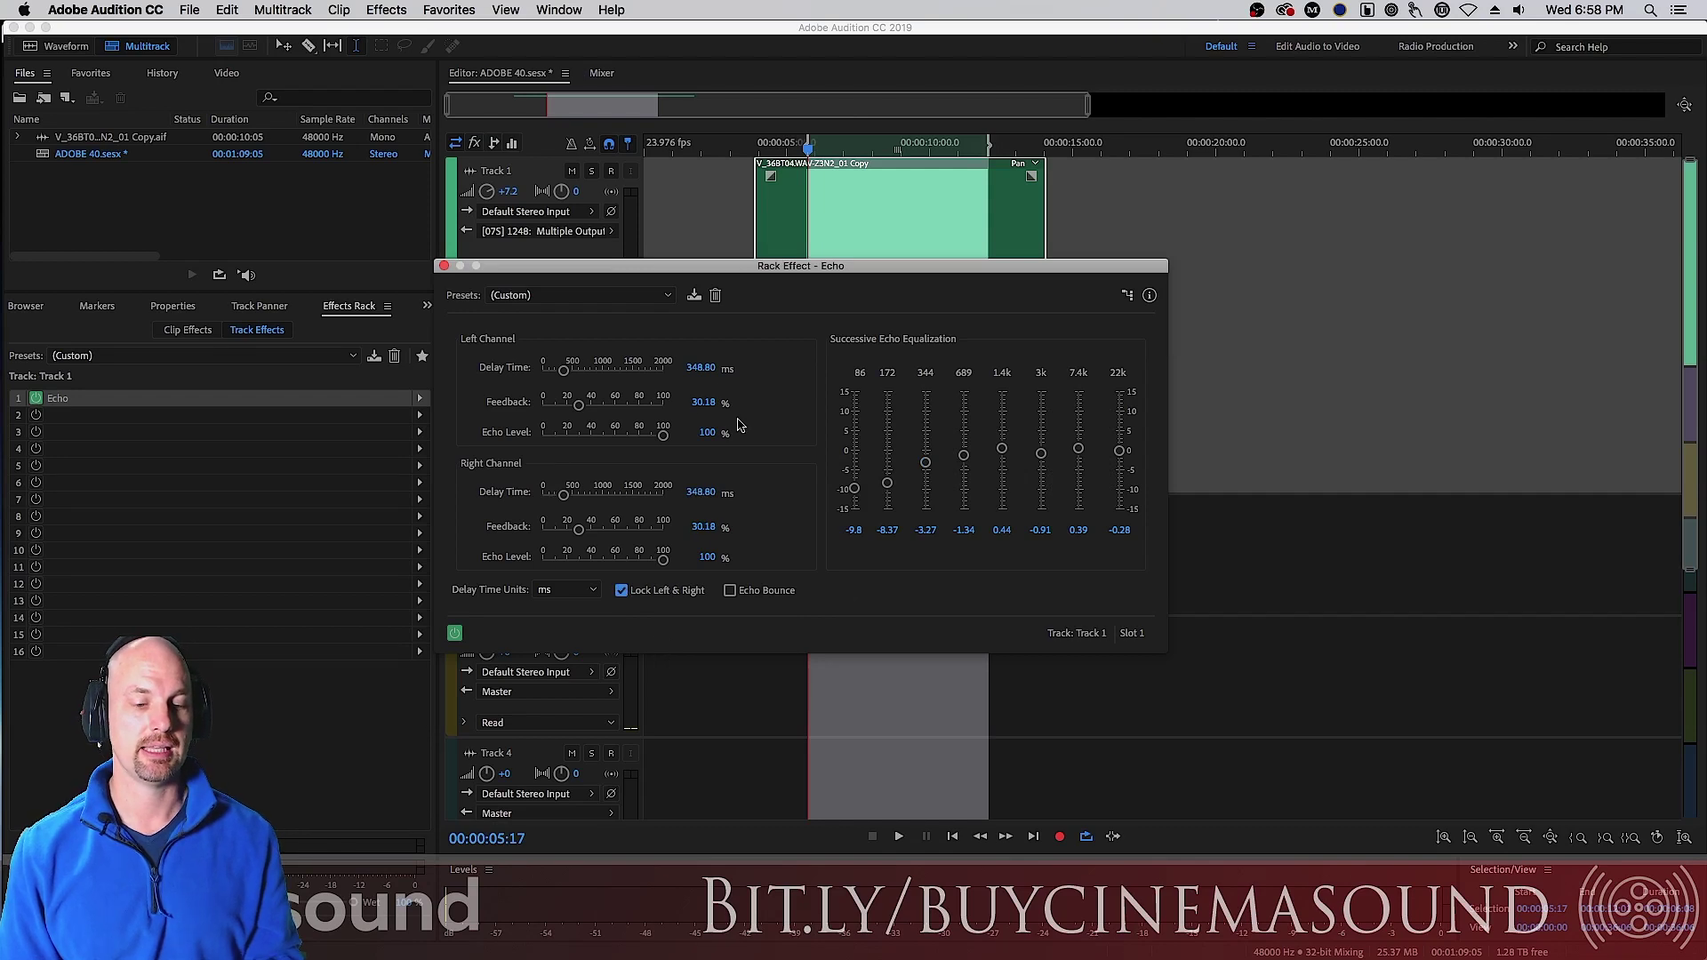
# Step: Preview the echo with unlocked channels and the left delay at 220 ms
pyautogui.press('space')
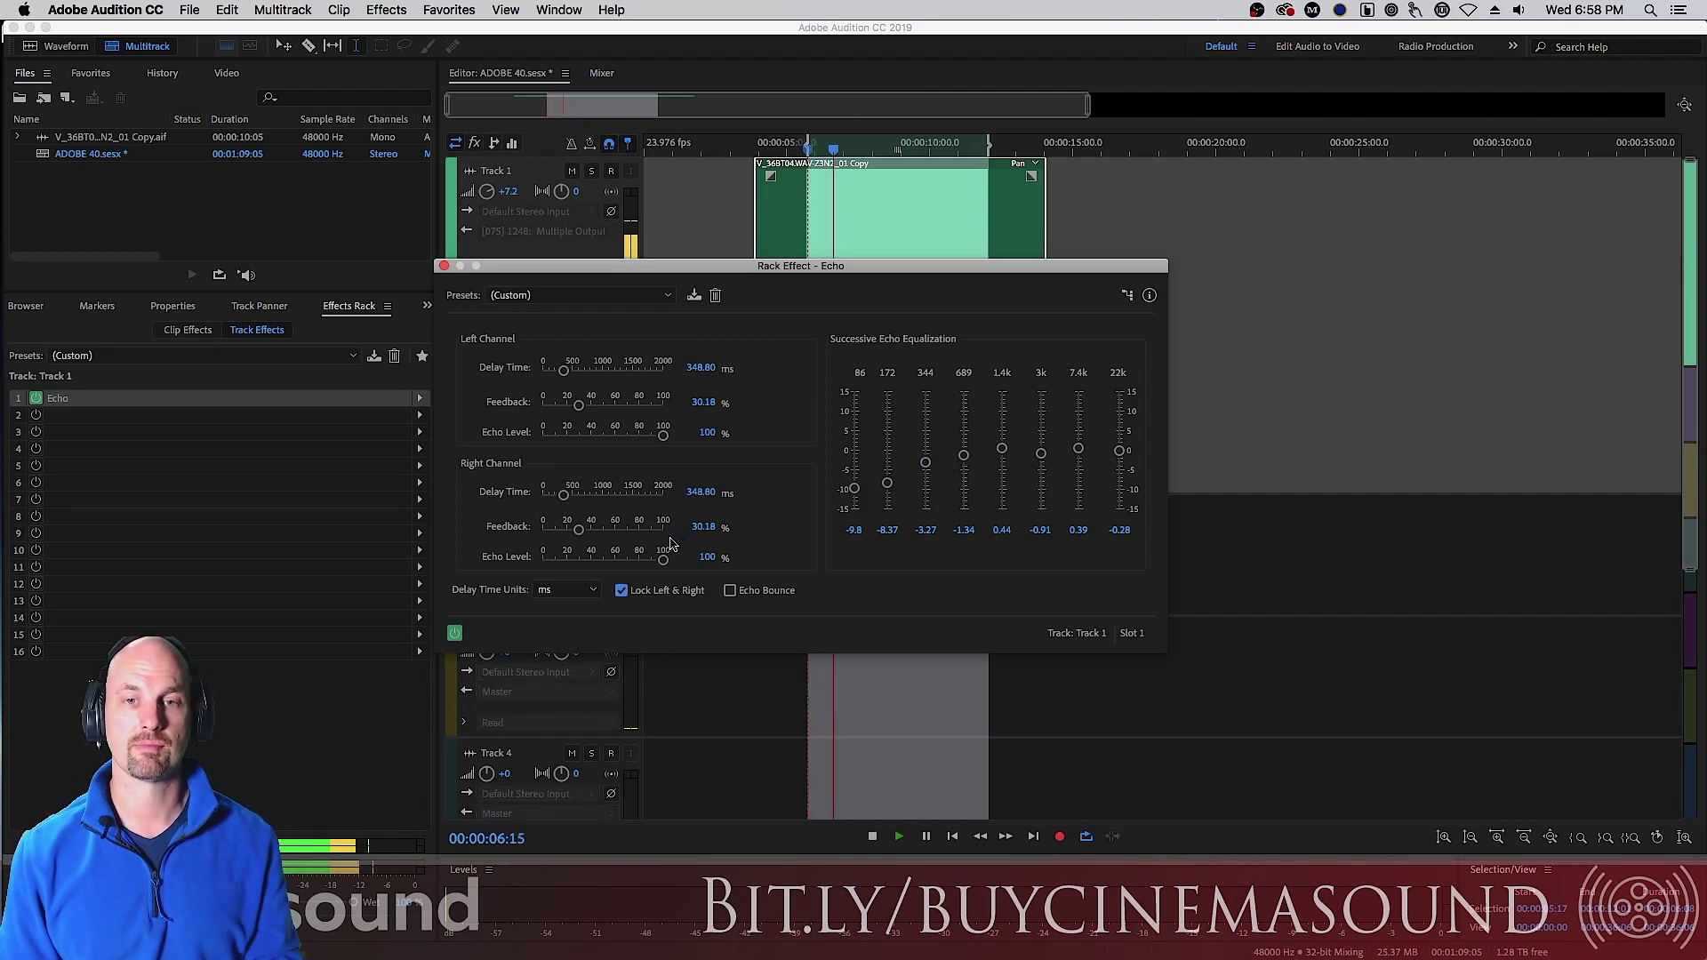
pyautogui.press('space')
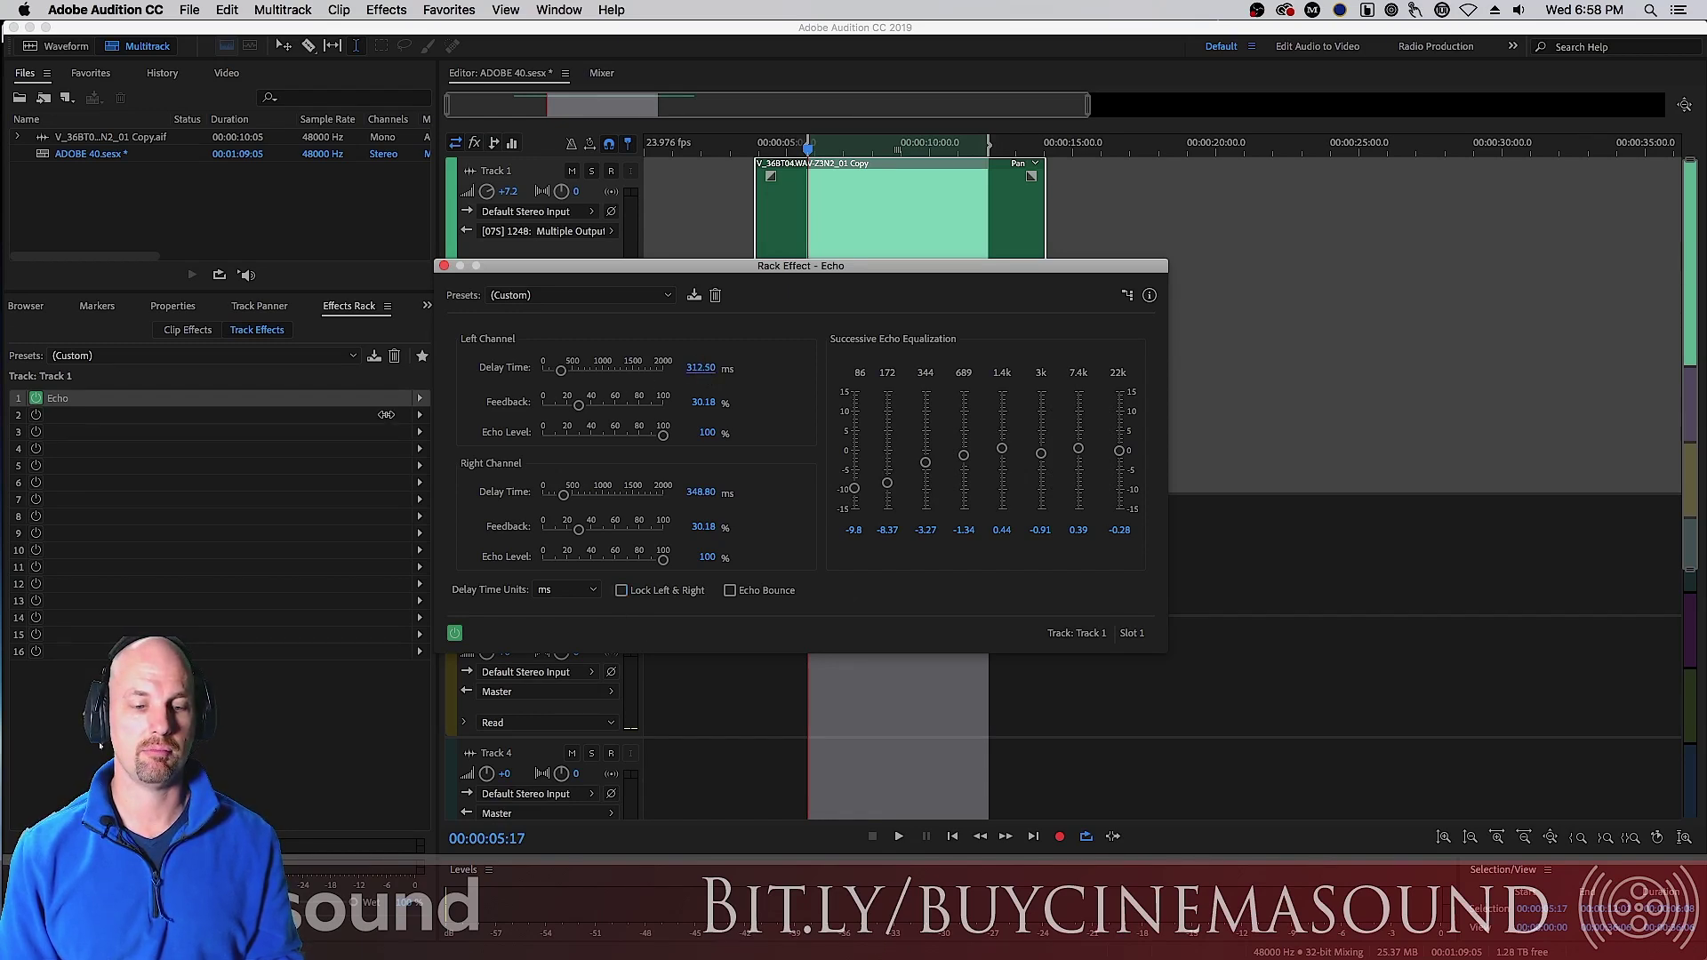
# Step: Set the left channel delay time to 145 ms and preview the shorter delay
pyautogui.click(700, 370)
pyautogui.write('145')
pyautogui.press('Return')
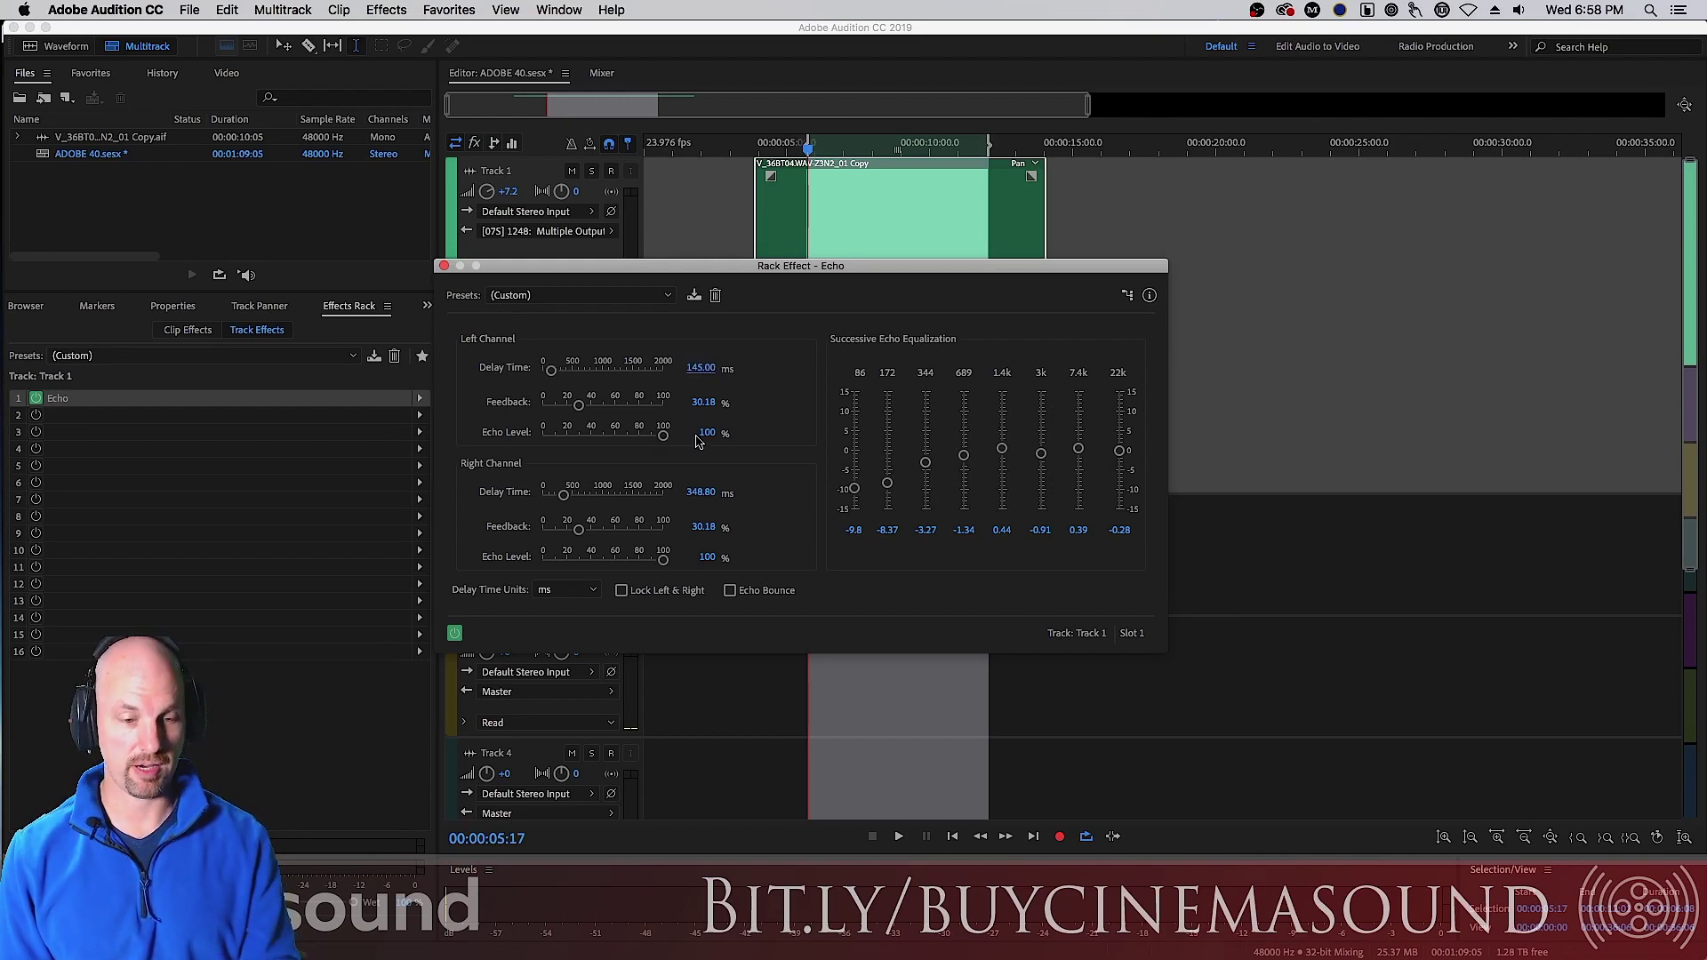
pyautogui.press('space')
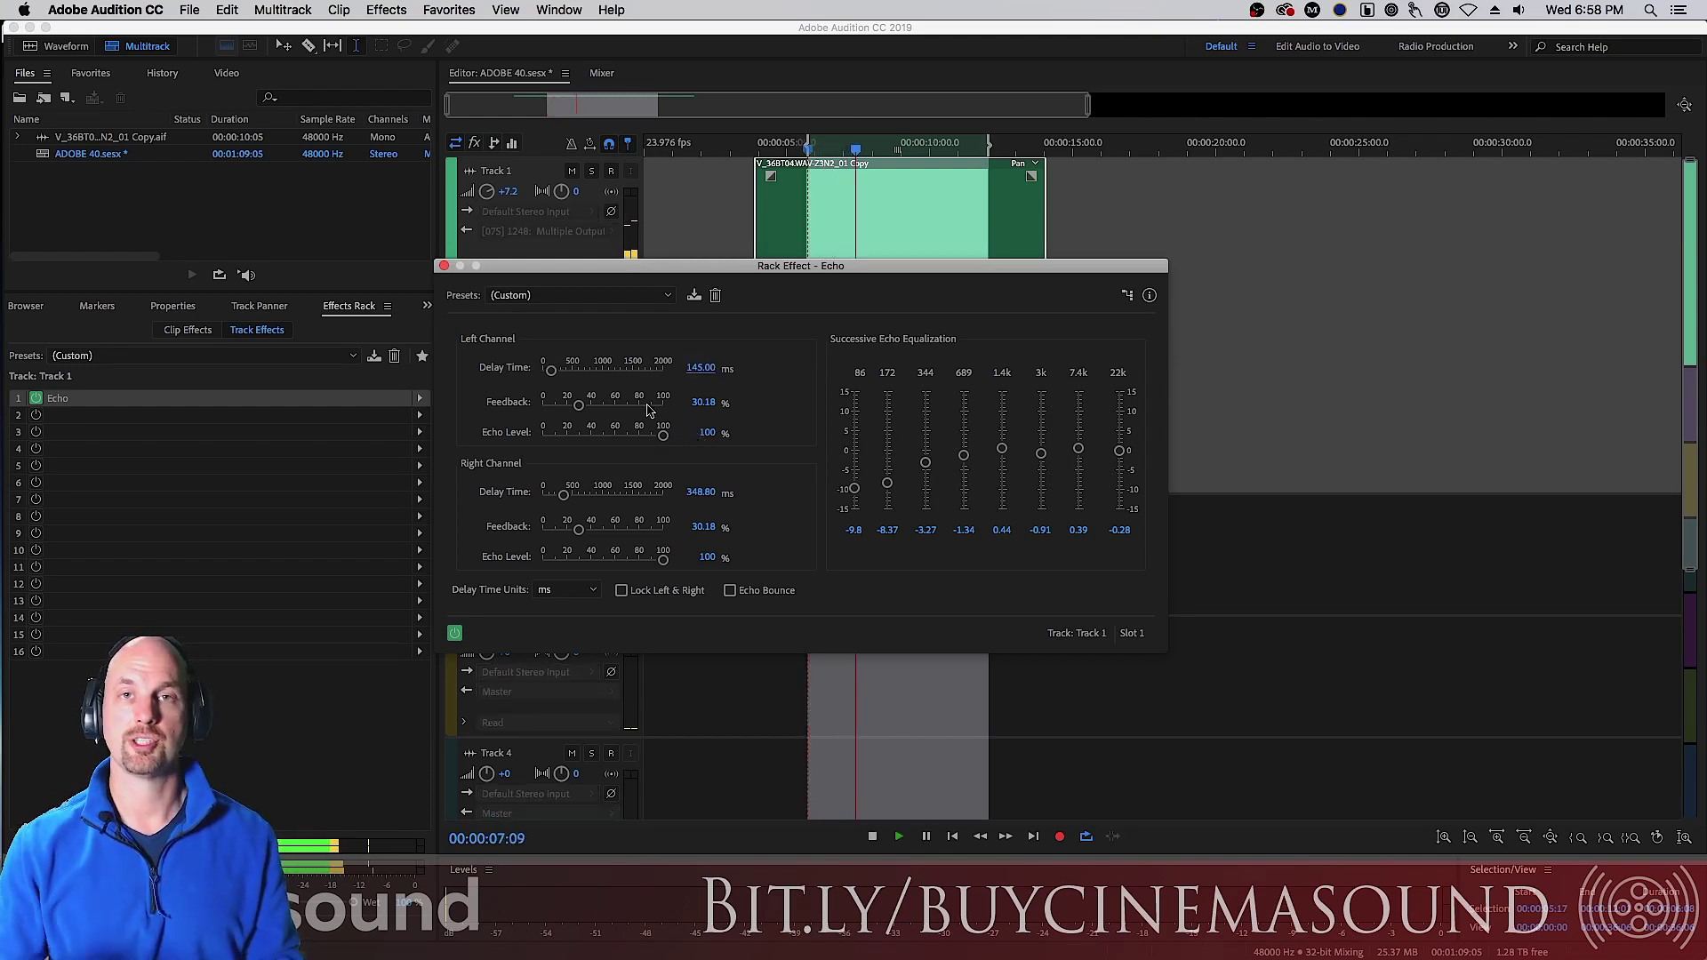
pyautogui.press('space')
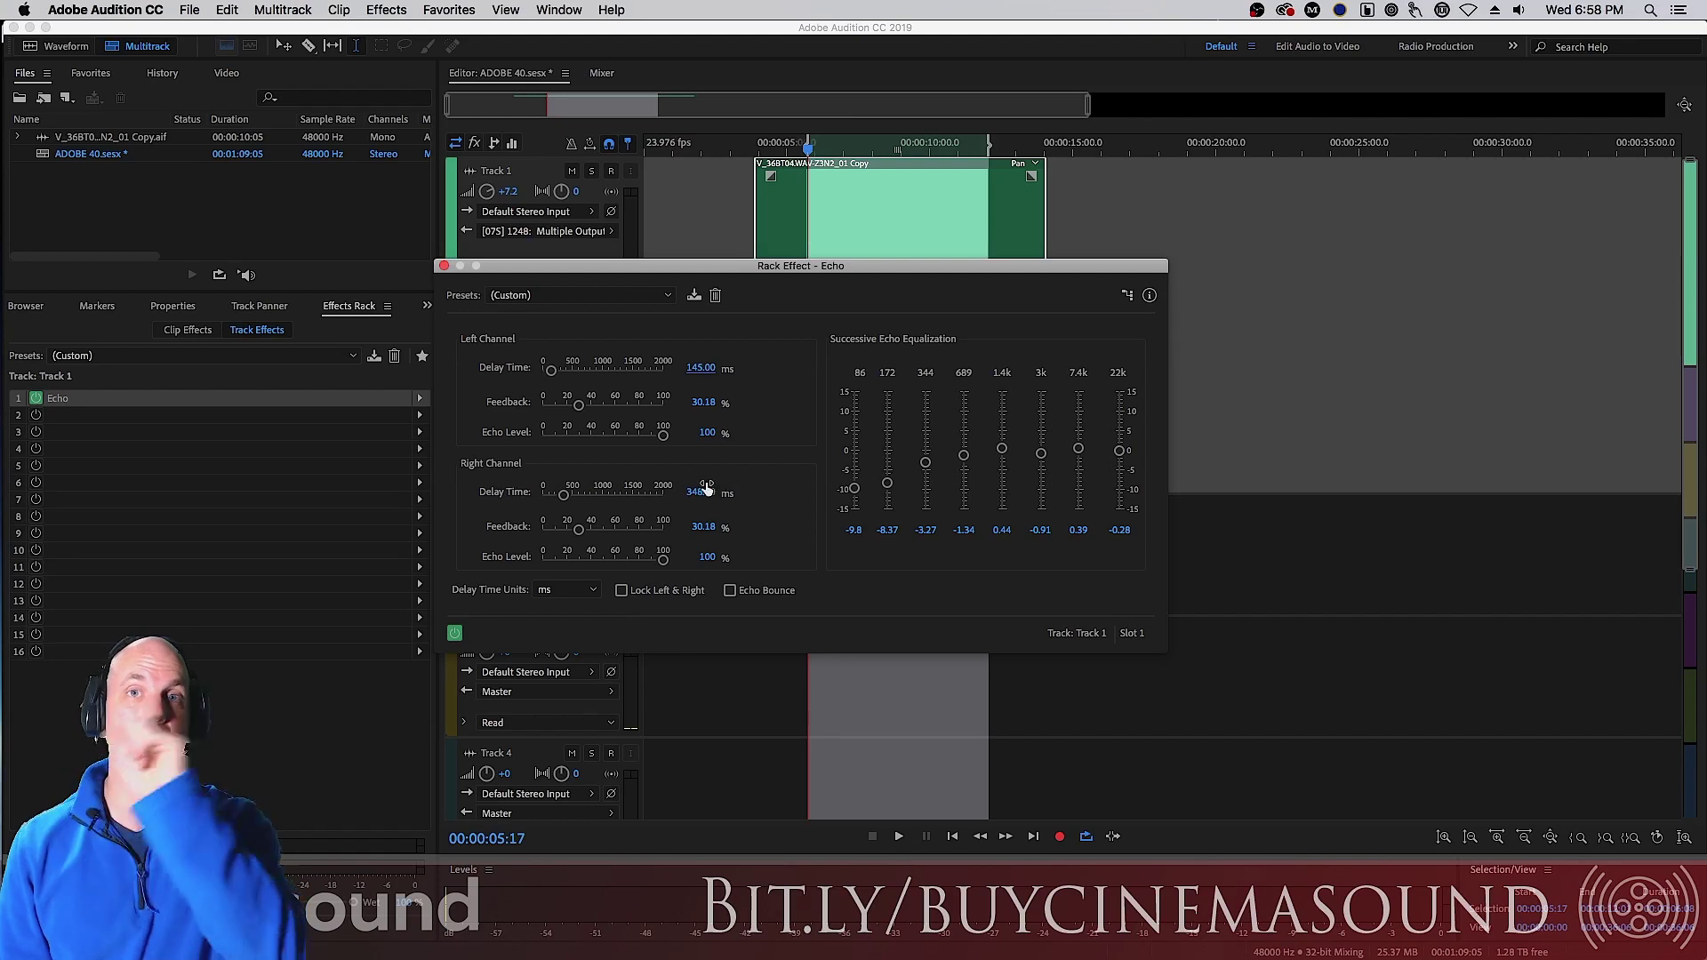
# Step: Turn on Echo Bounce and preview it, then with the right echo level dropped to 0
pyautogui.click(730, 591)
pyautogui.press('space')
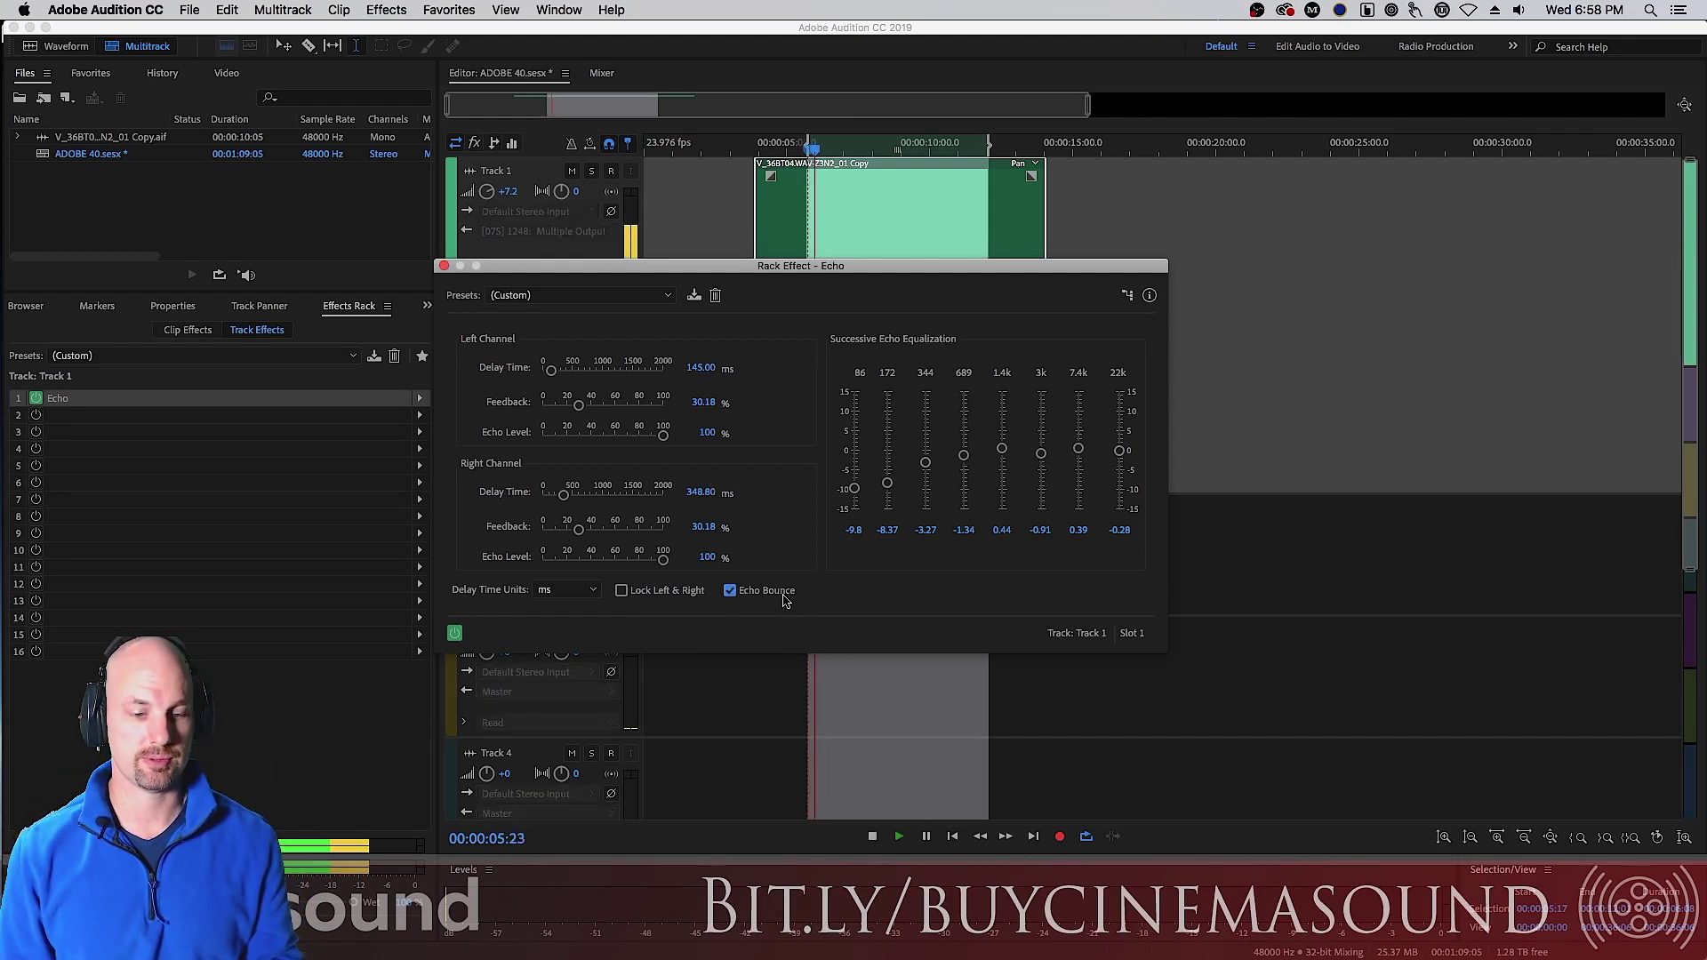
pyautogui.press('space')
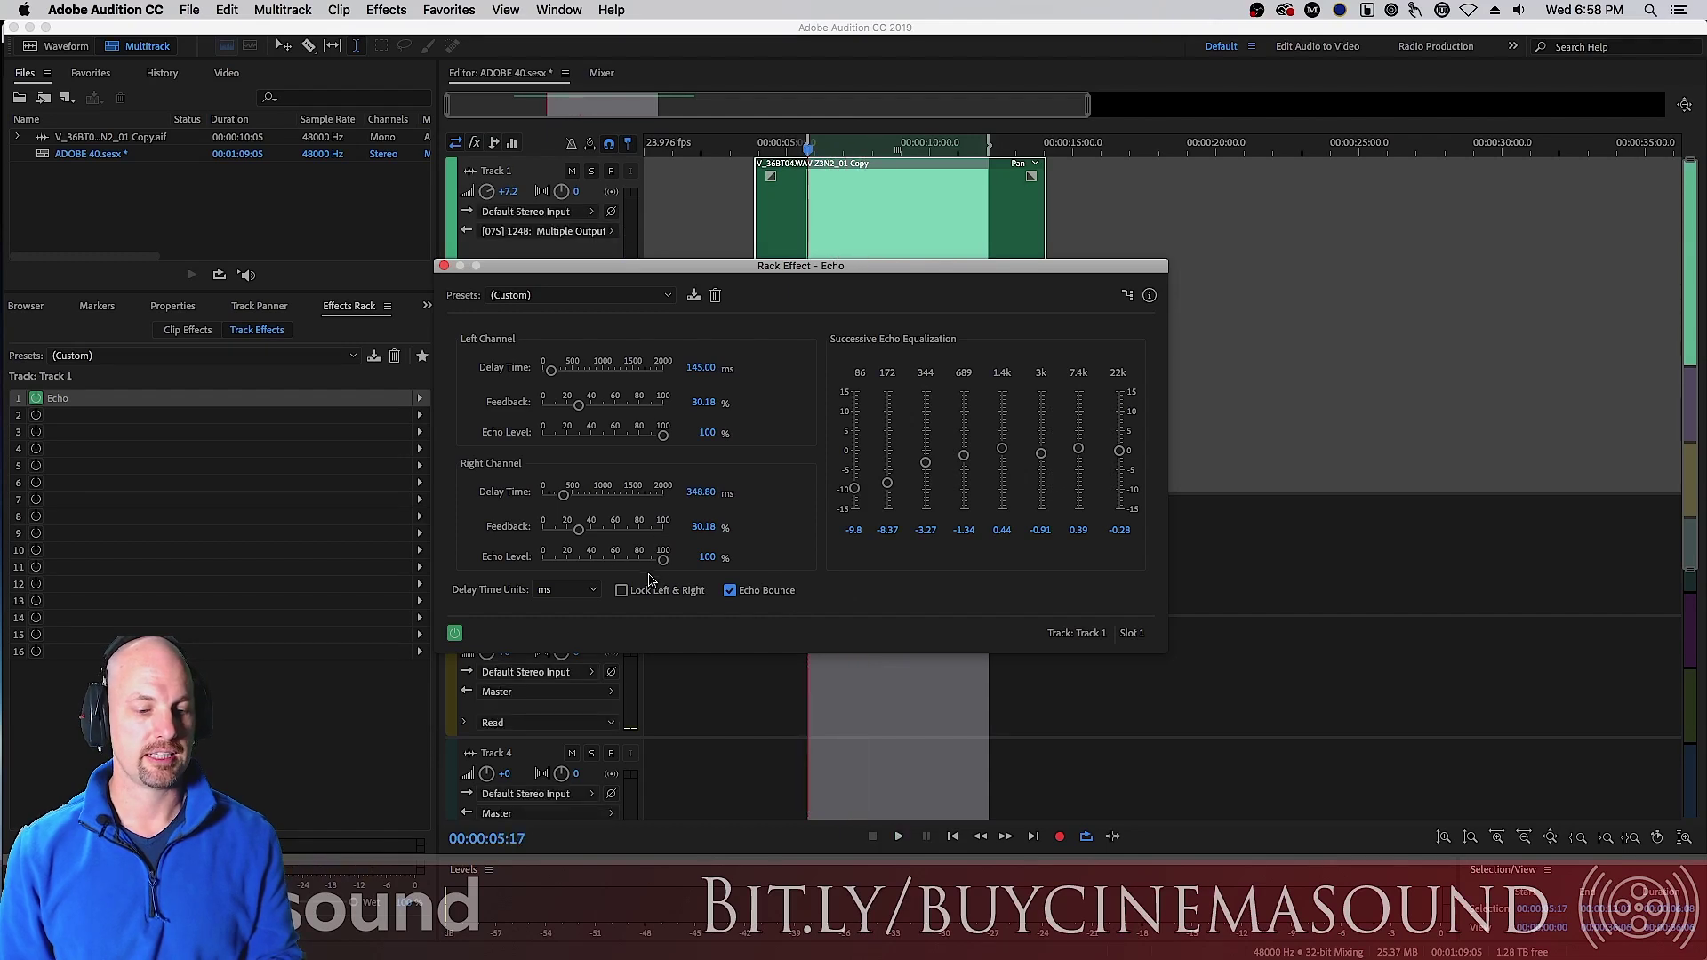
pyautogui.moveTo(663, 562); pyautogui.dragTo(529, 569)
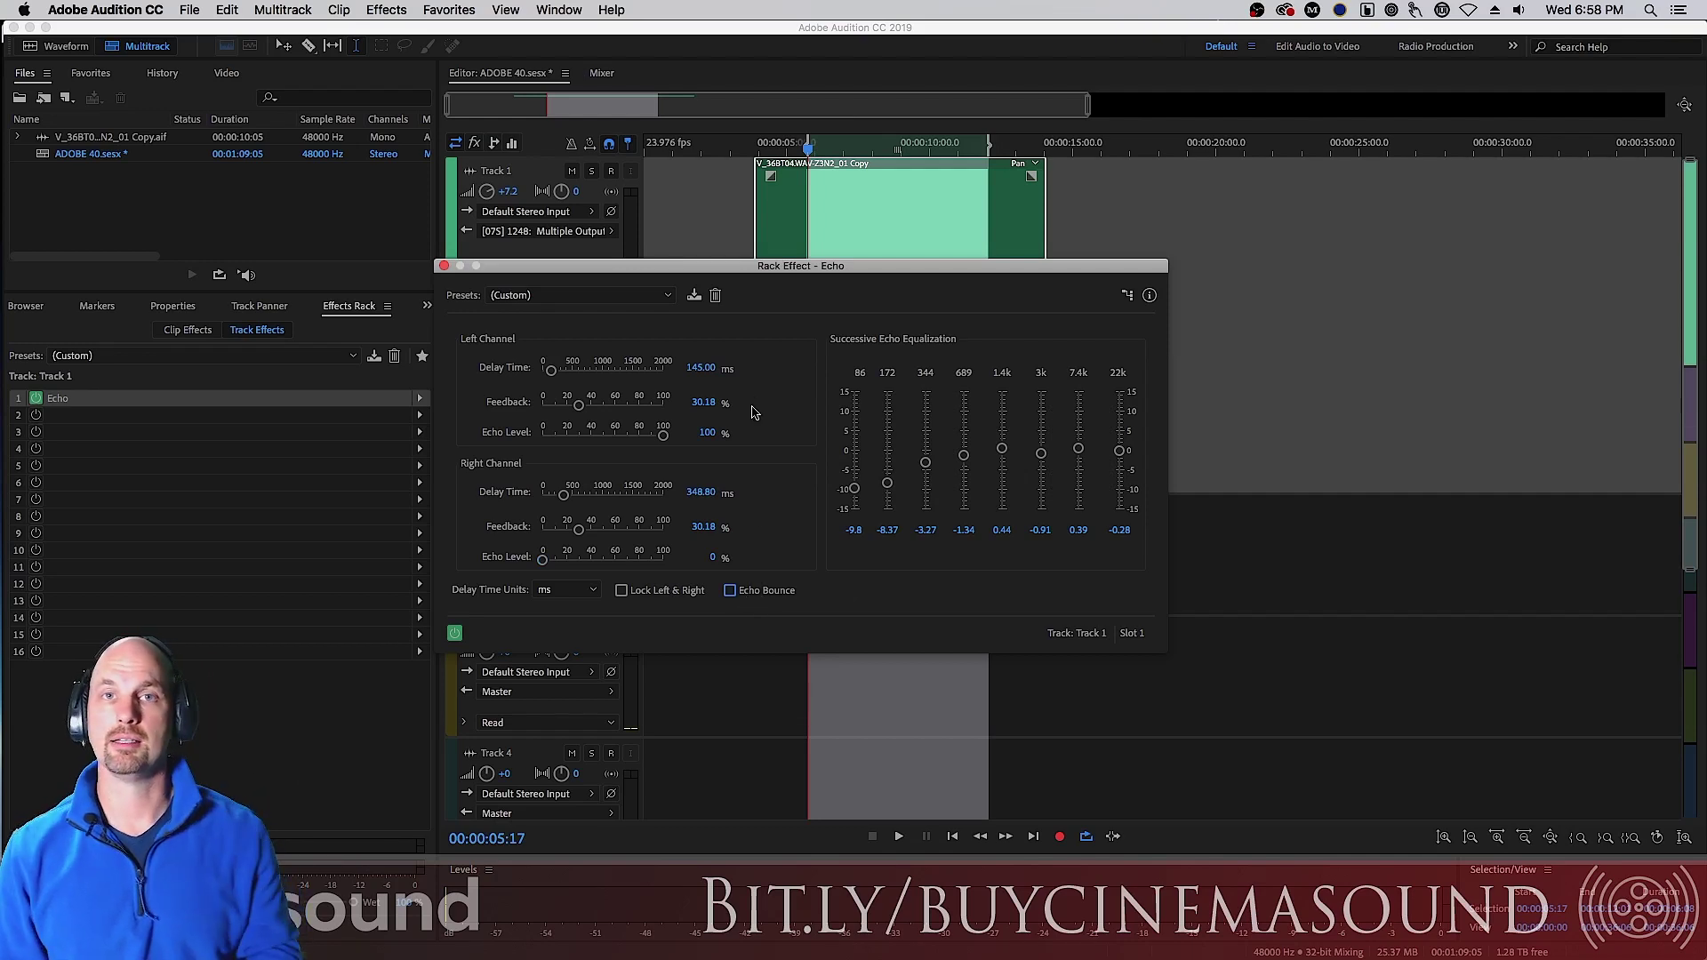
pyautogui.press('space')
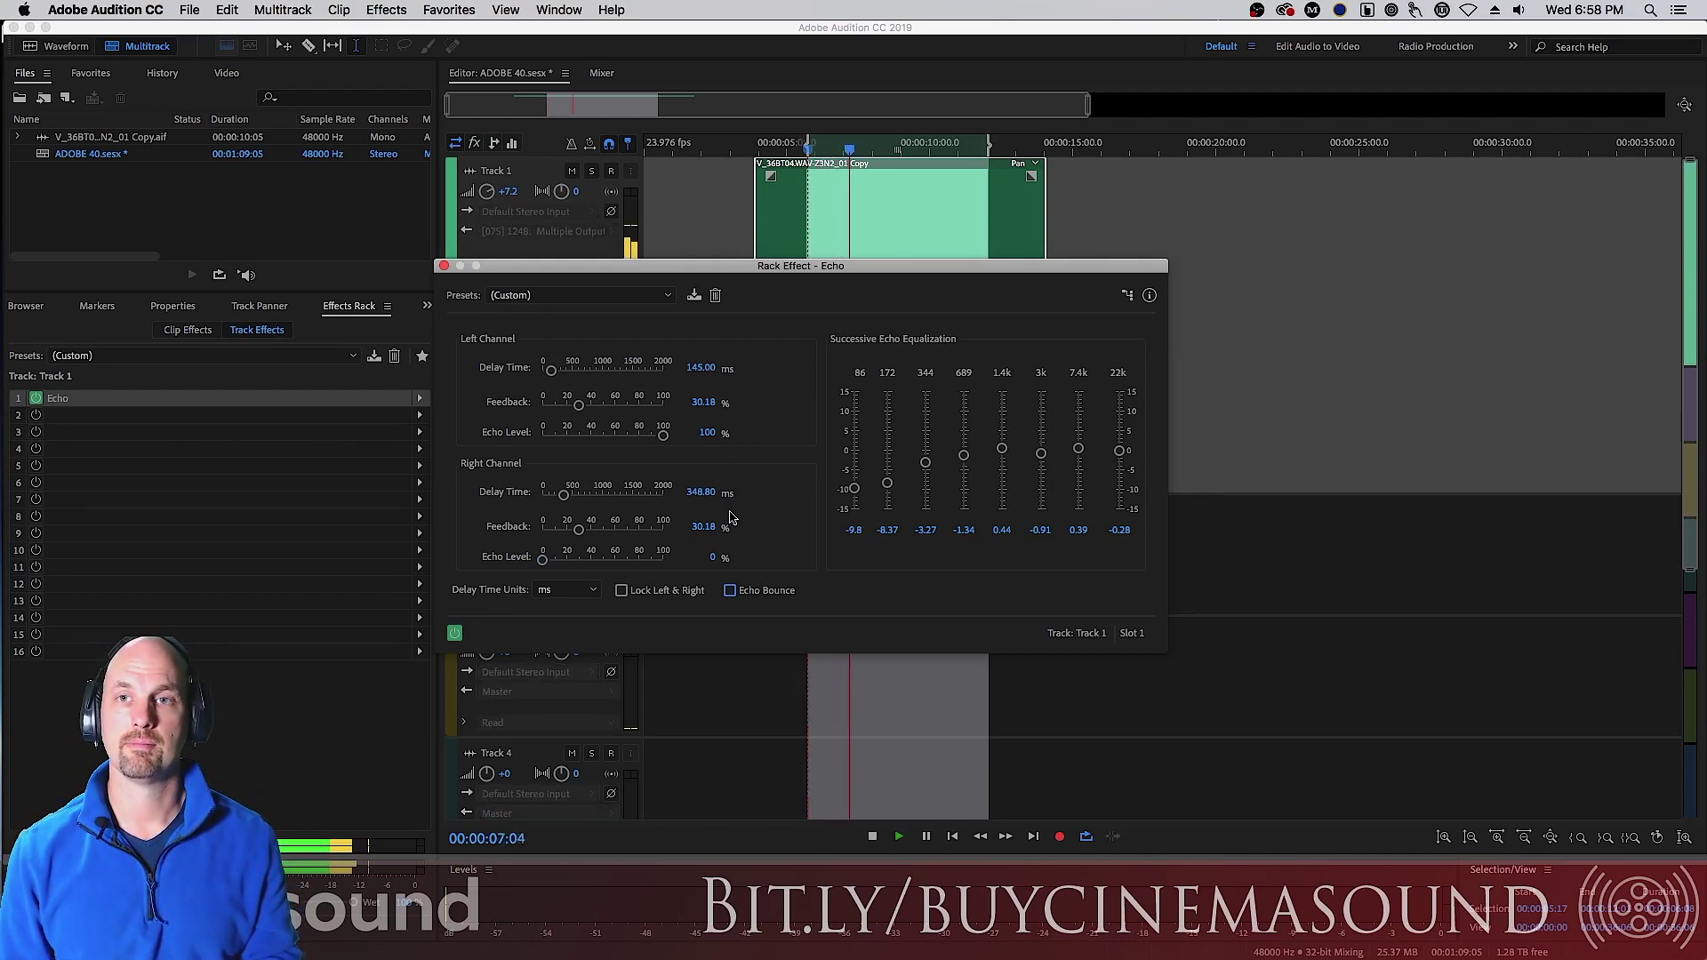
pyautogui.press('space')
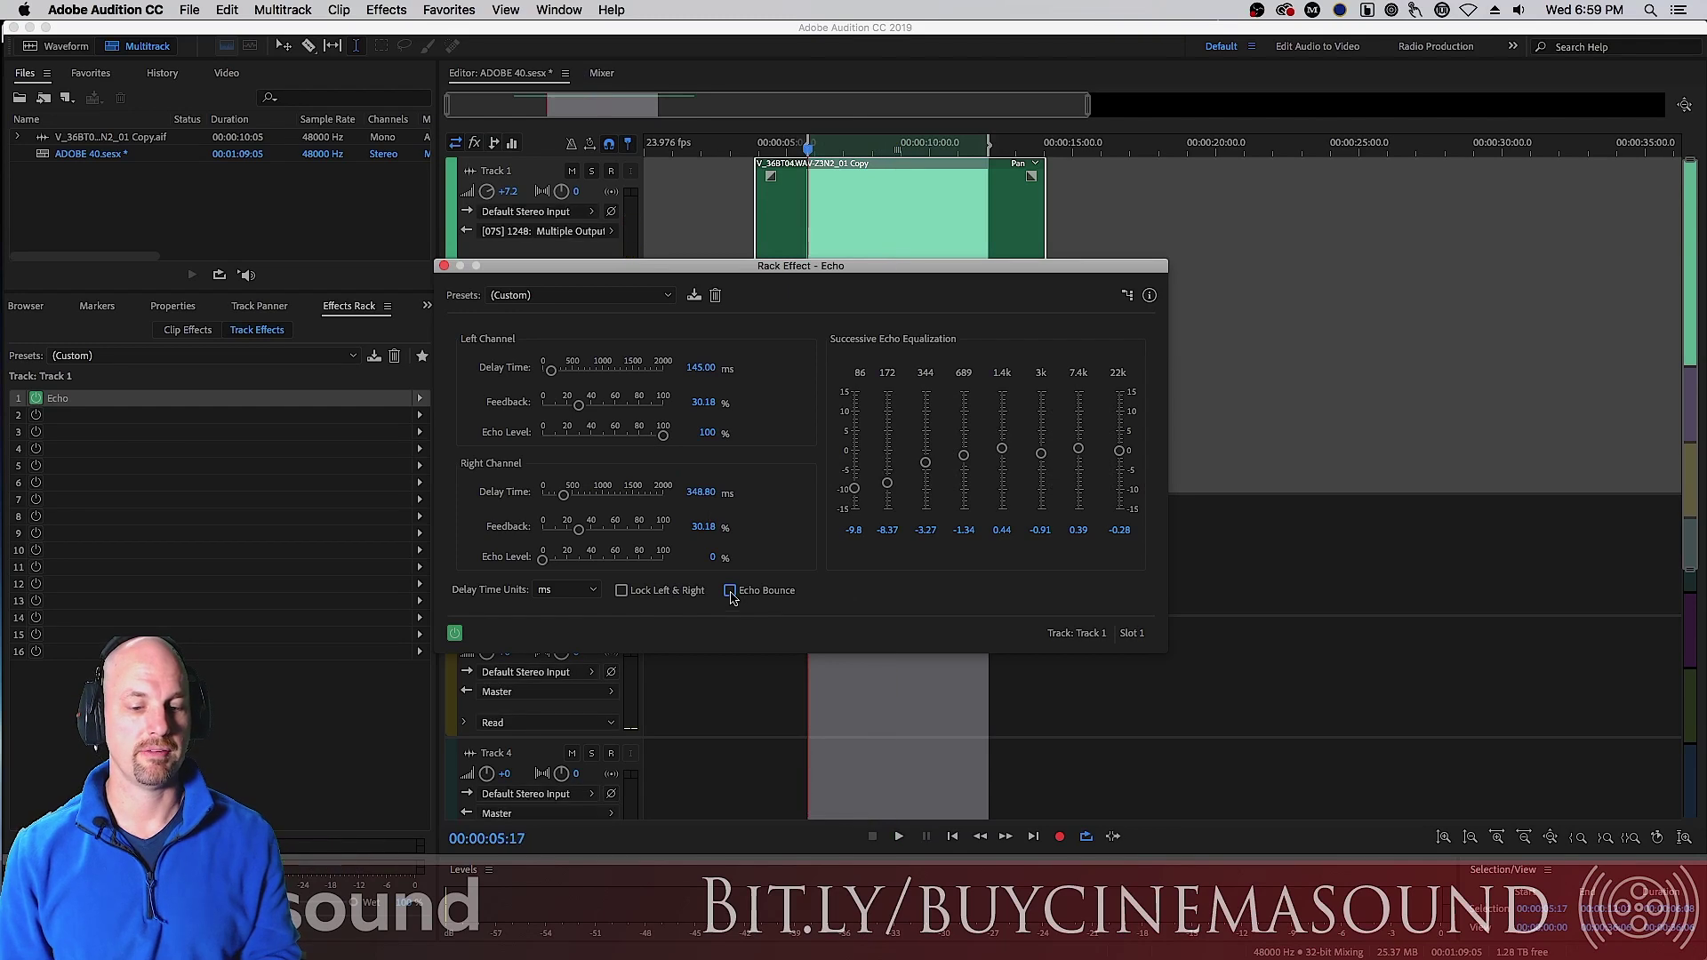
# Step: Re-enable Echo Bounce, restore the right echo level to 100%, and compare playback
pyautogui.click(730, 591)
pyautogui.press('space')
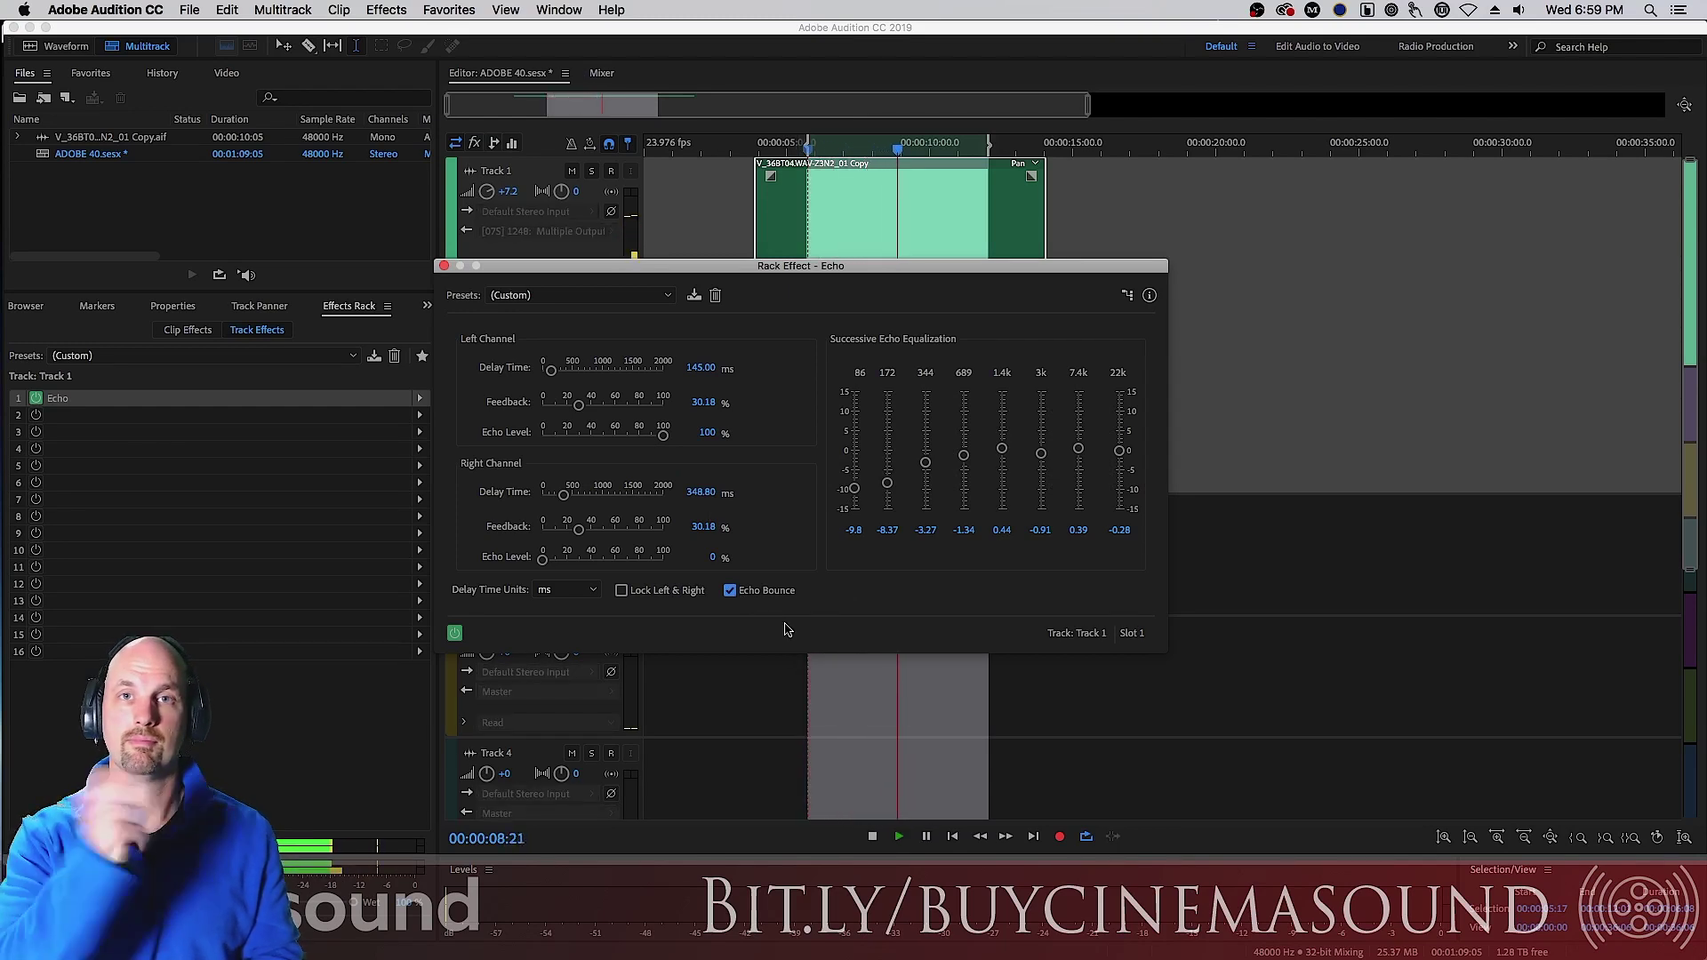
pyautogui.press('space')
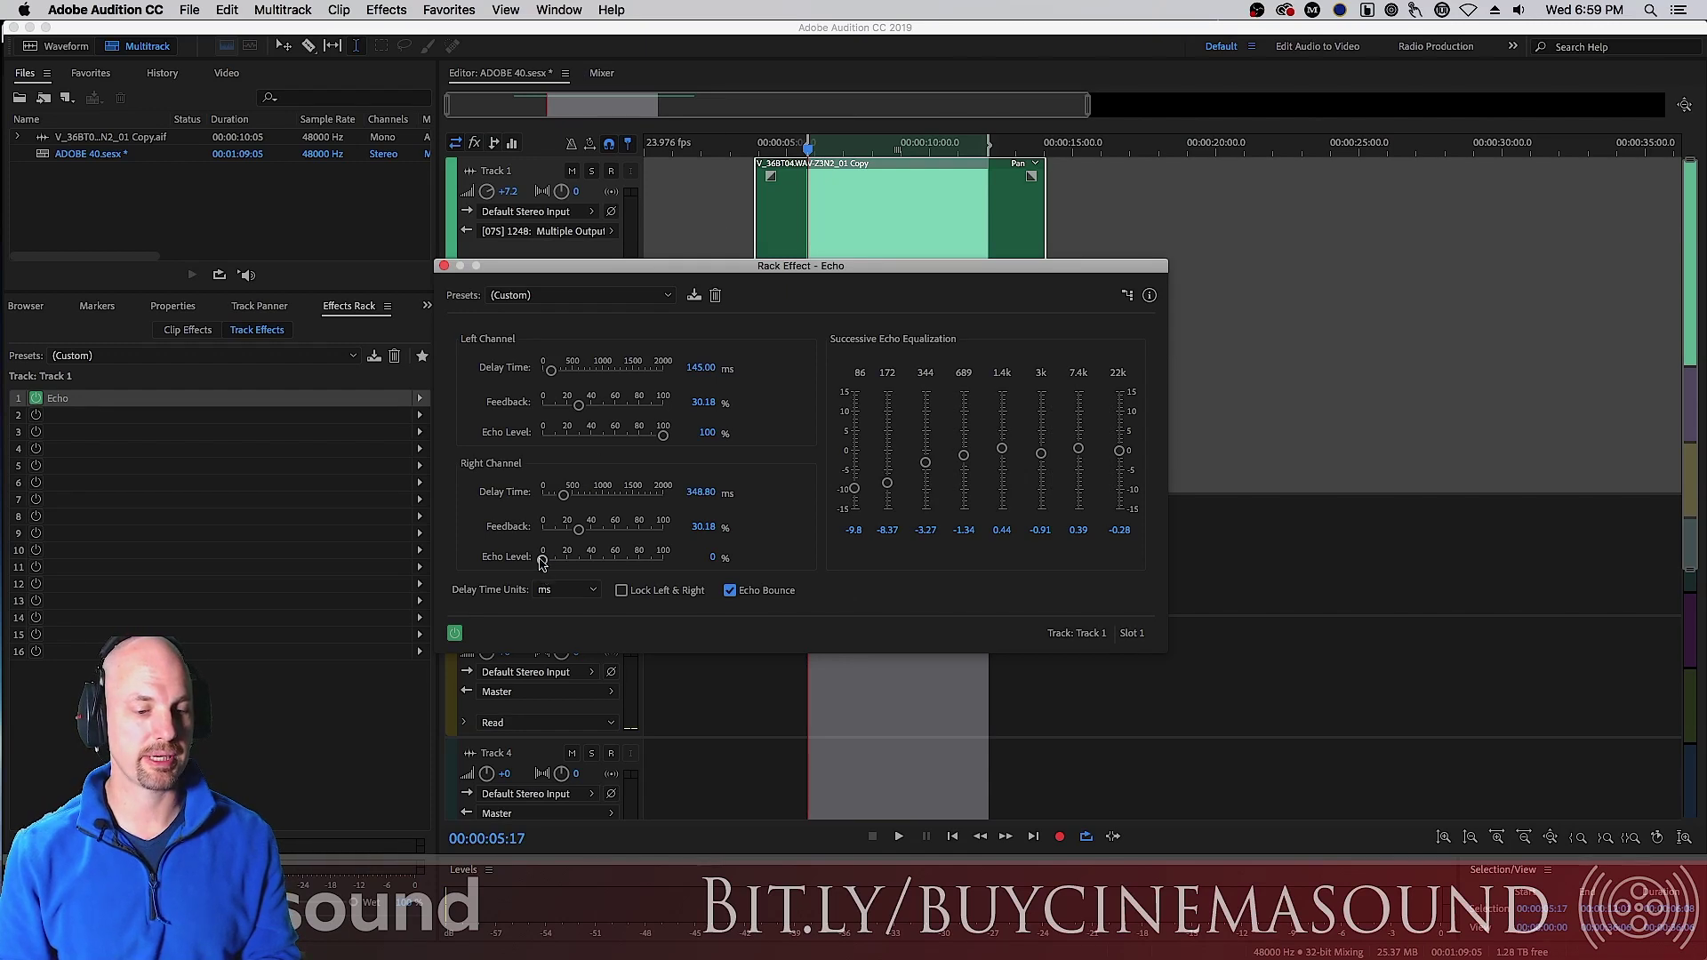
pyautogui.moveTo(541, 560); pyautogui.dragTo(665, 561)
pyautogui.press('space')
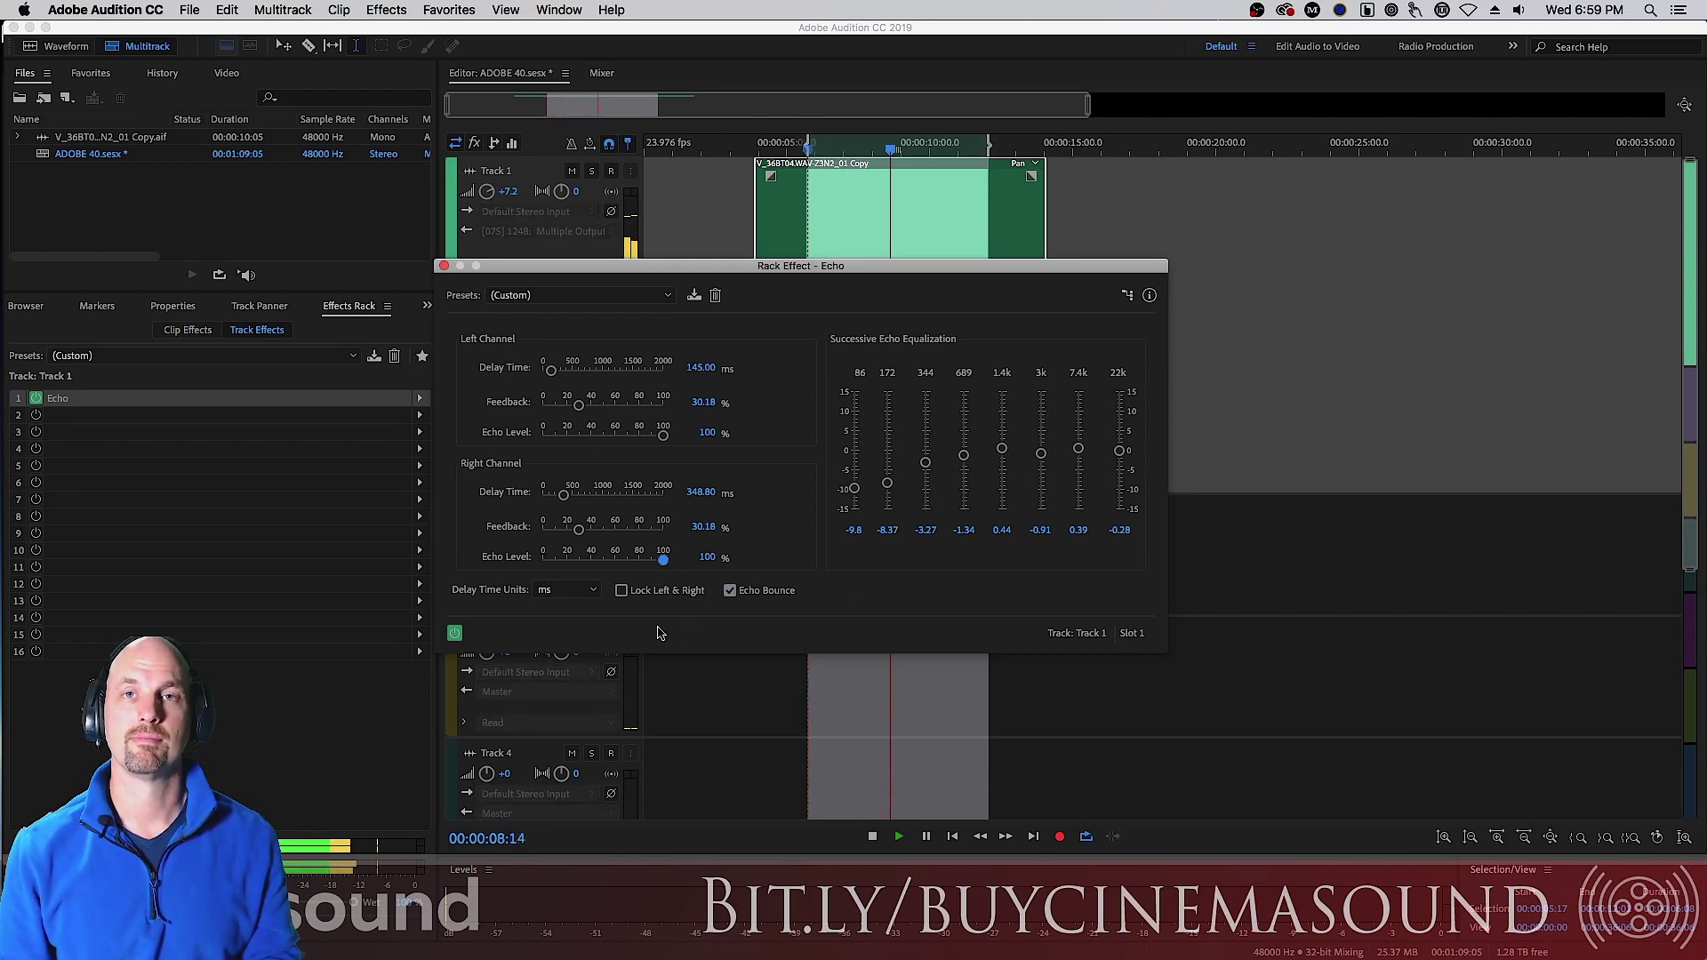
pyautogui.press('space')
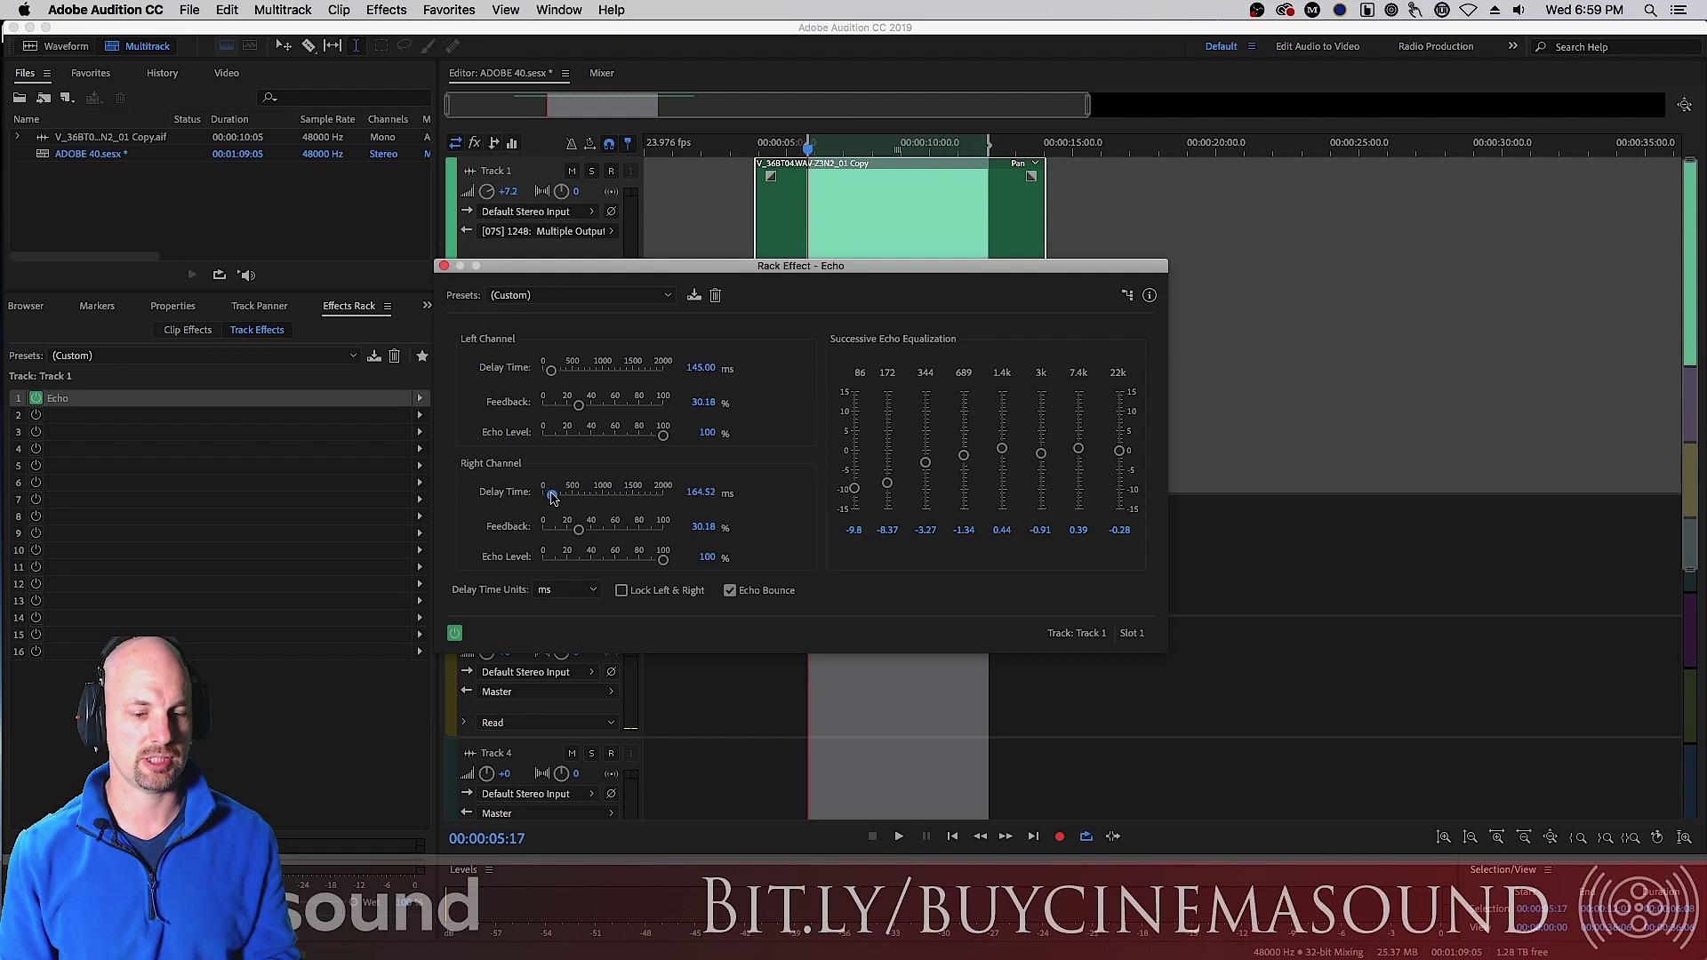
# Step: Raise right feedback to 34.6% and left feedback to 33.06% while previewing
pyautogui.press('space')
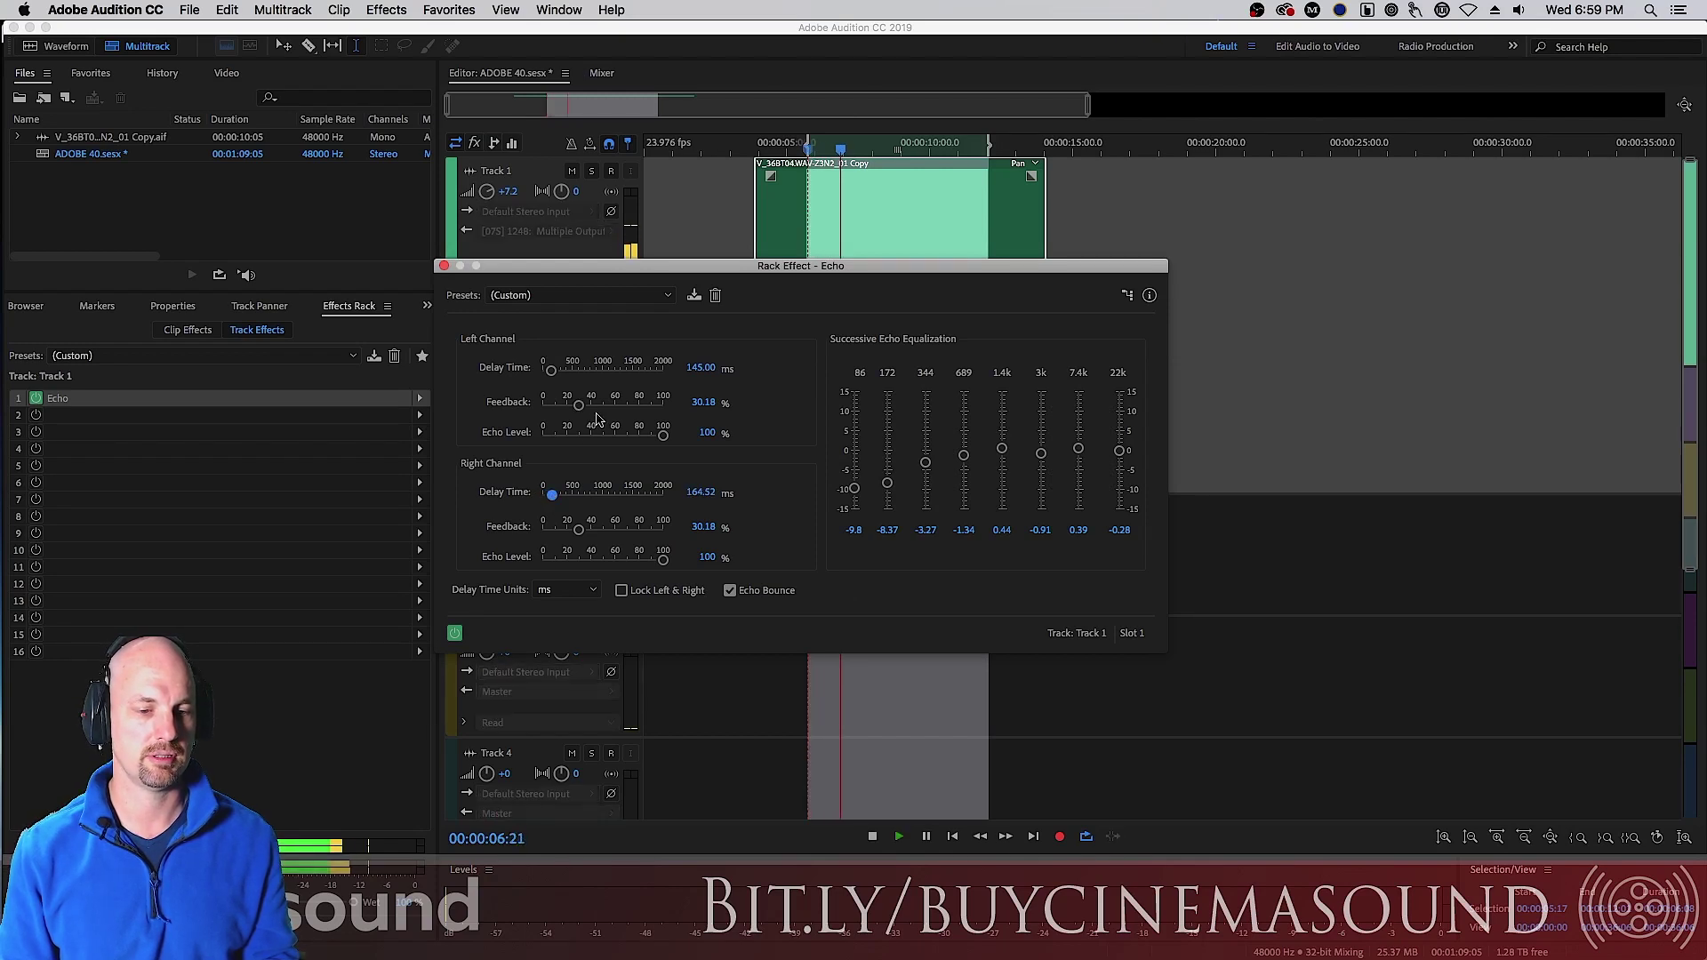
pyautogui.moveTo(579, 530); pyautogui.dragTo(583, 530)
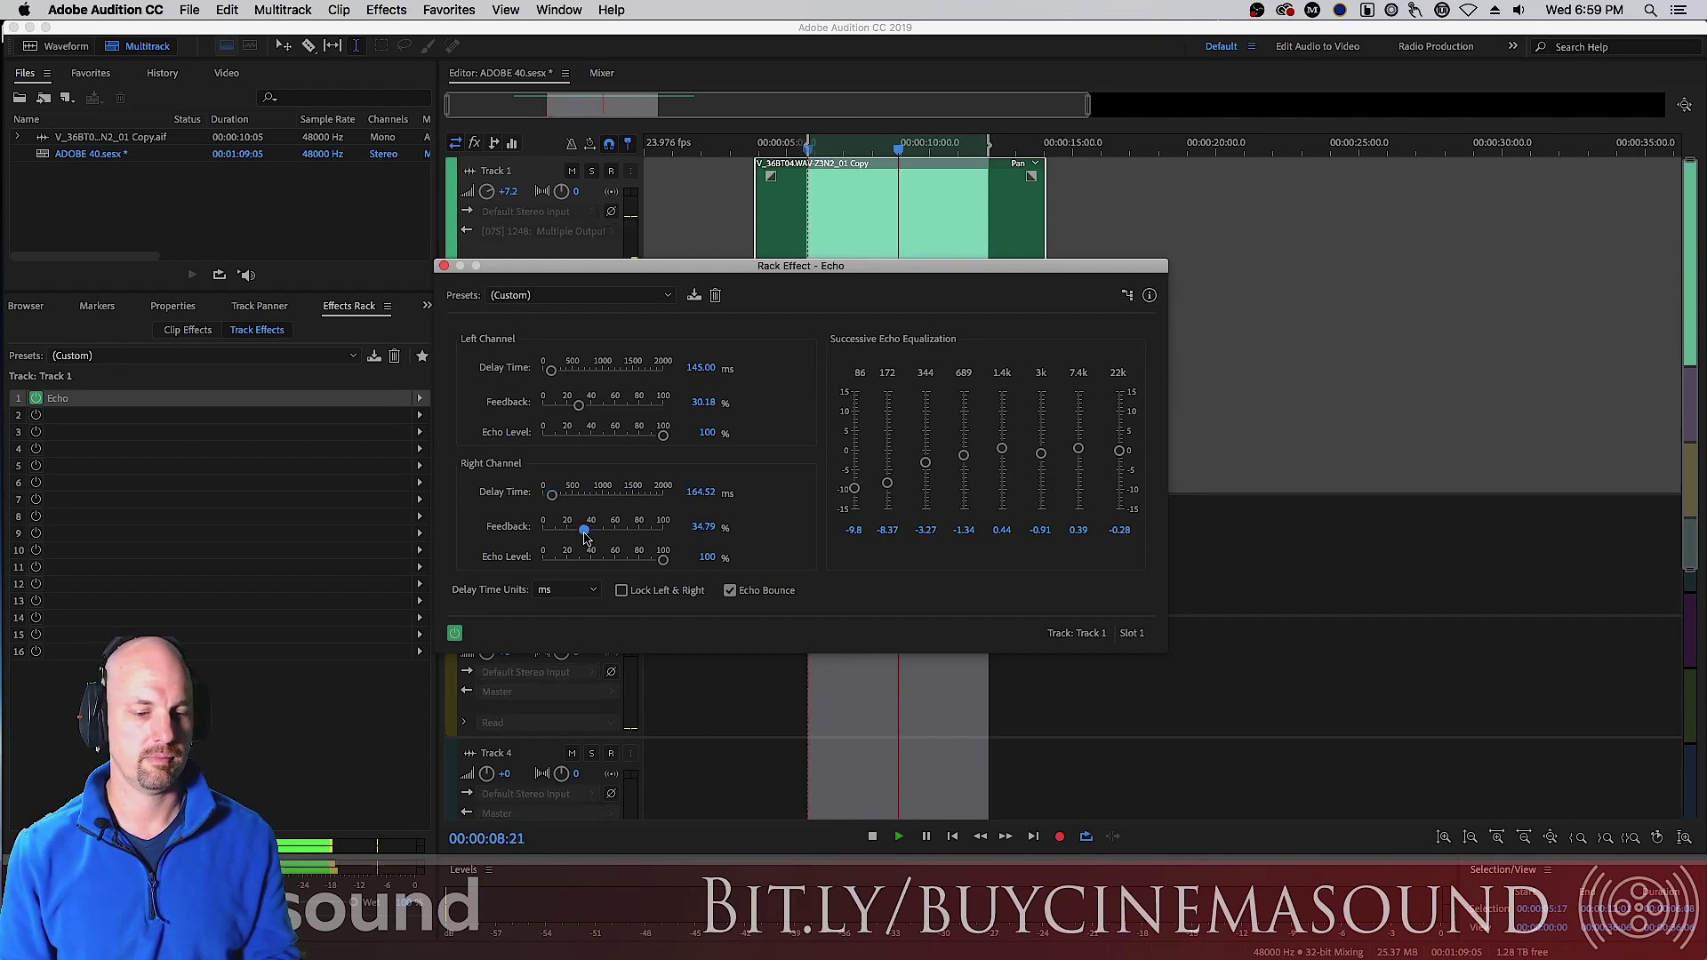
pyautogui.moveTo(579, 405); pyautogui.dragTo(582, 406)
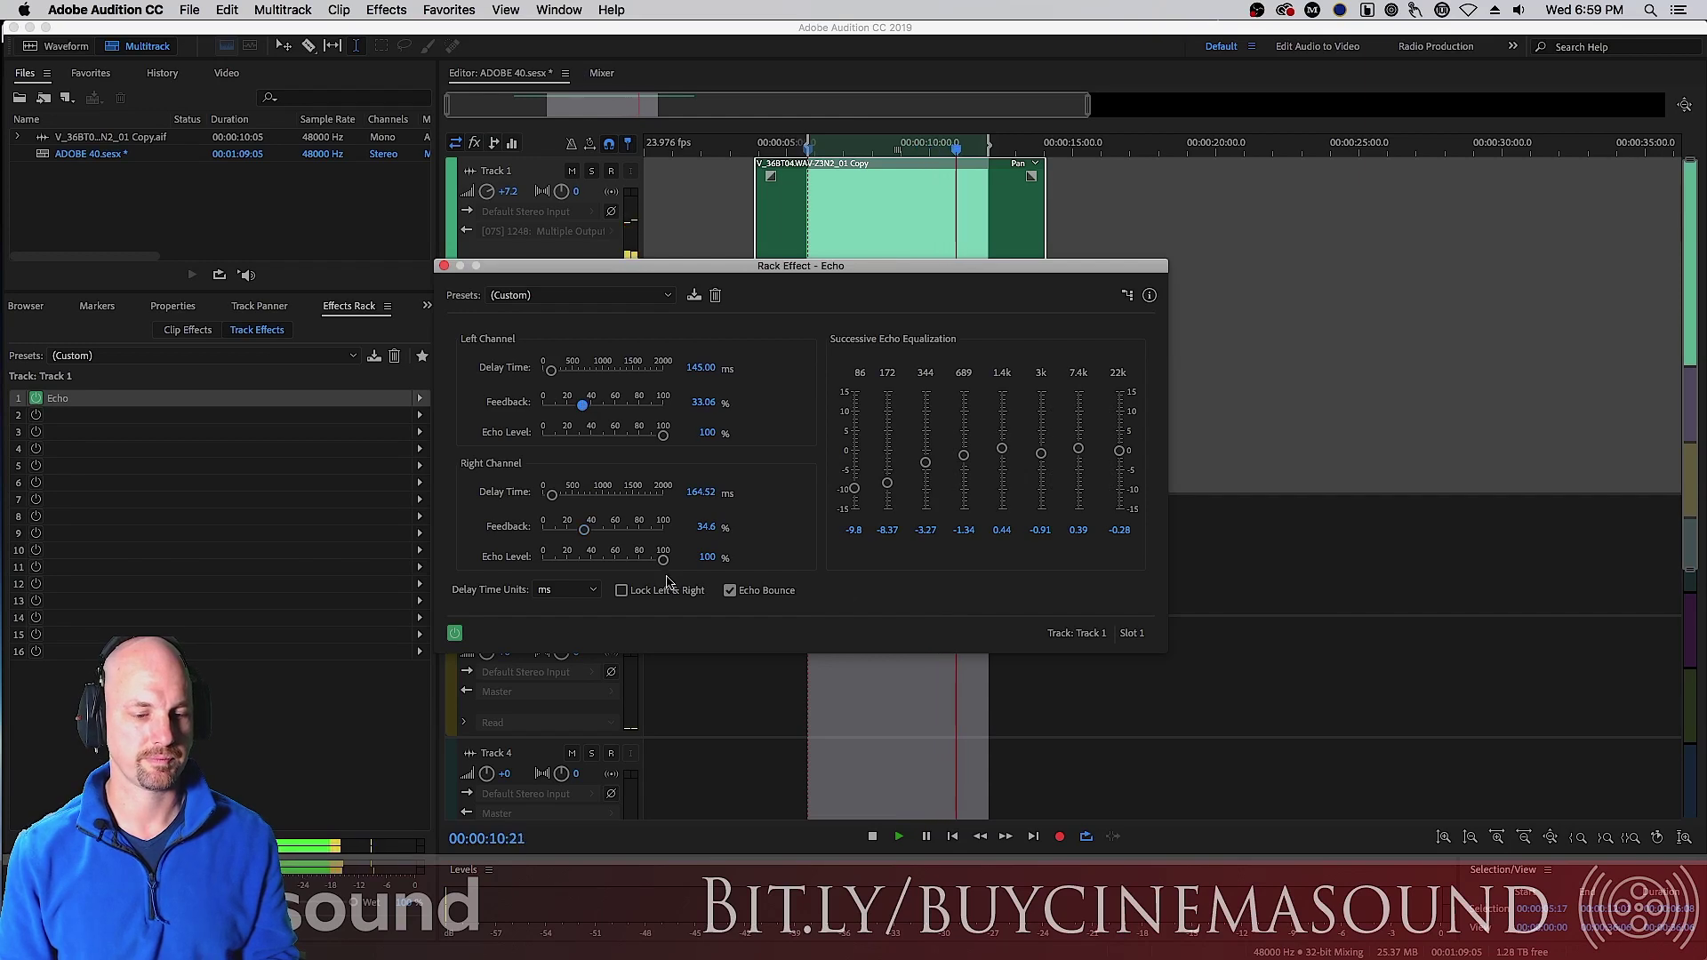
pyautogui.press('space')
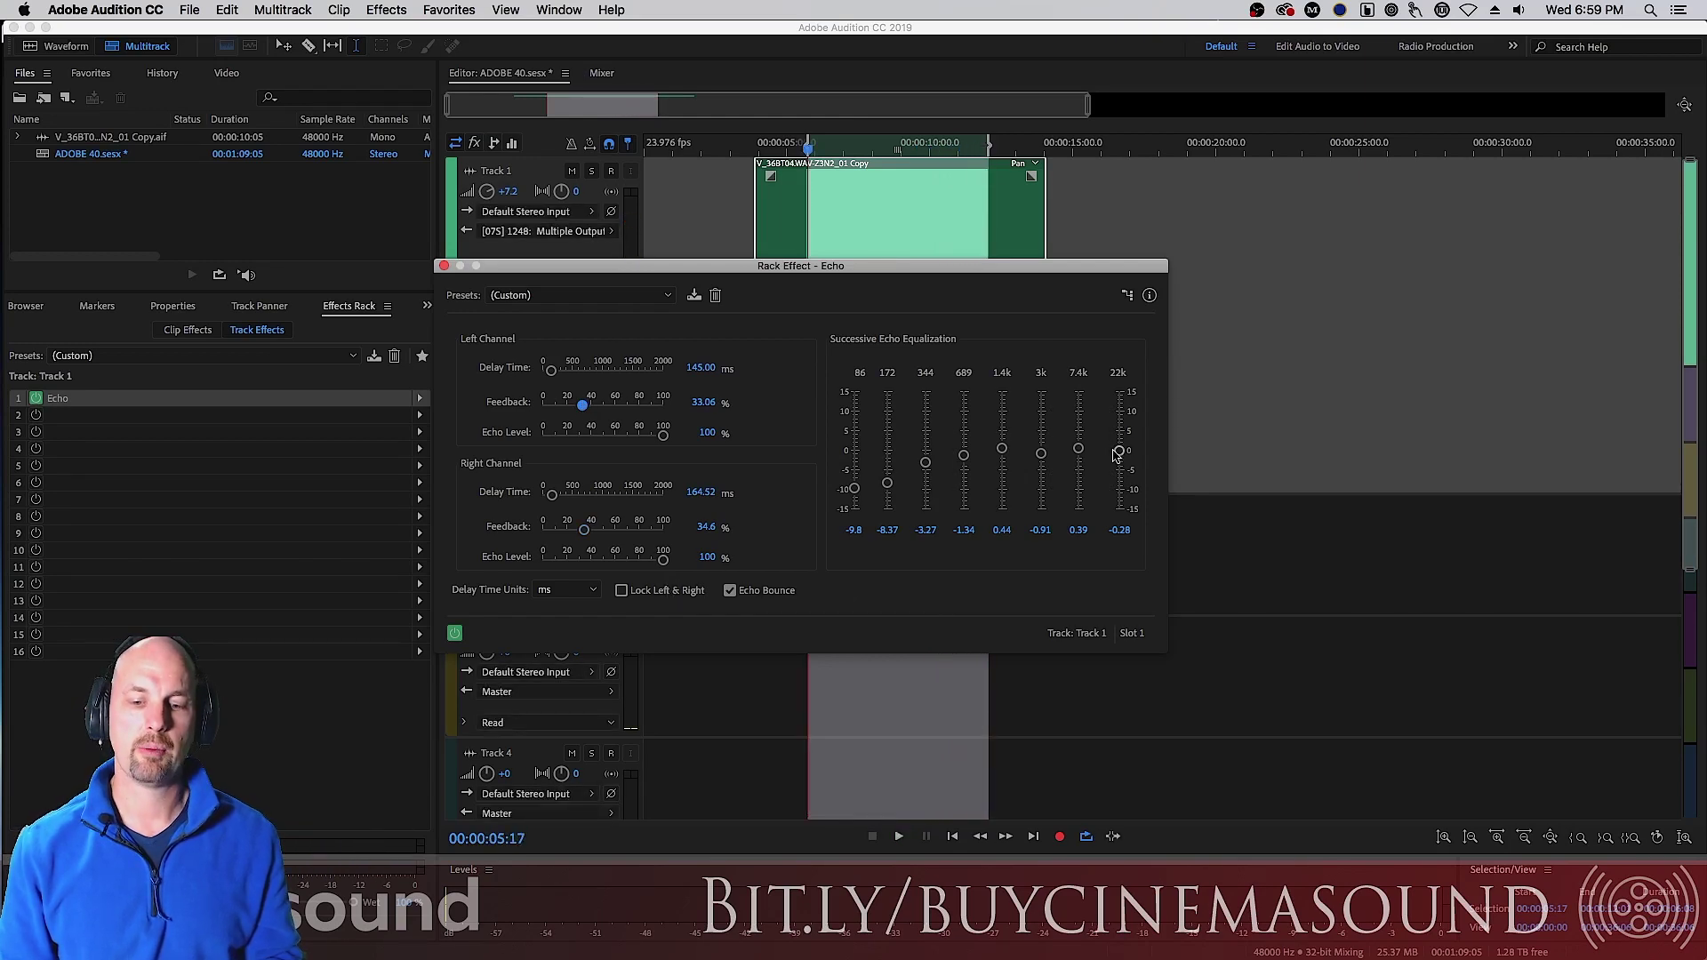
# Step: Cut the 22k echo EQ band, raise 344 to about 0, and lower the 3k band while previewing
pyautogui.moveTo(1119, 454); pyautogui.dragTo(1120, 490)
pyautogui.moveTo(926, 463); pyautogui.dragTo(926, 450)
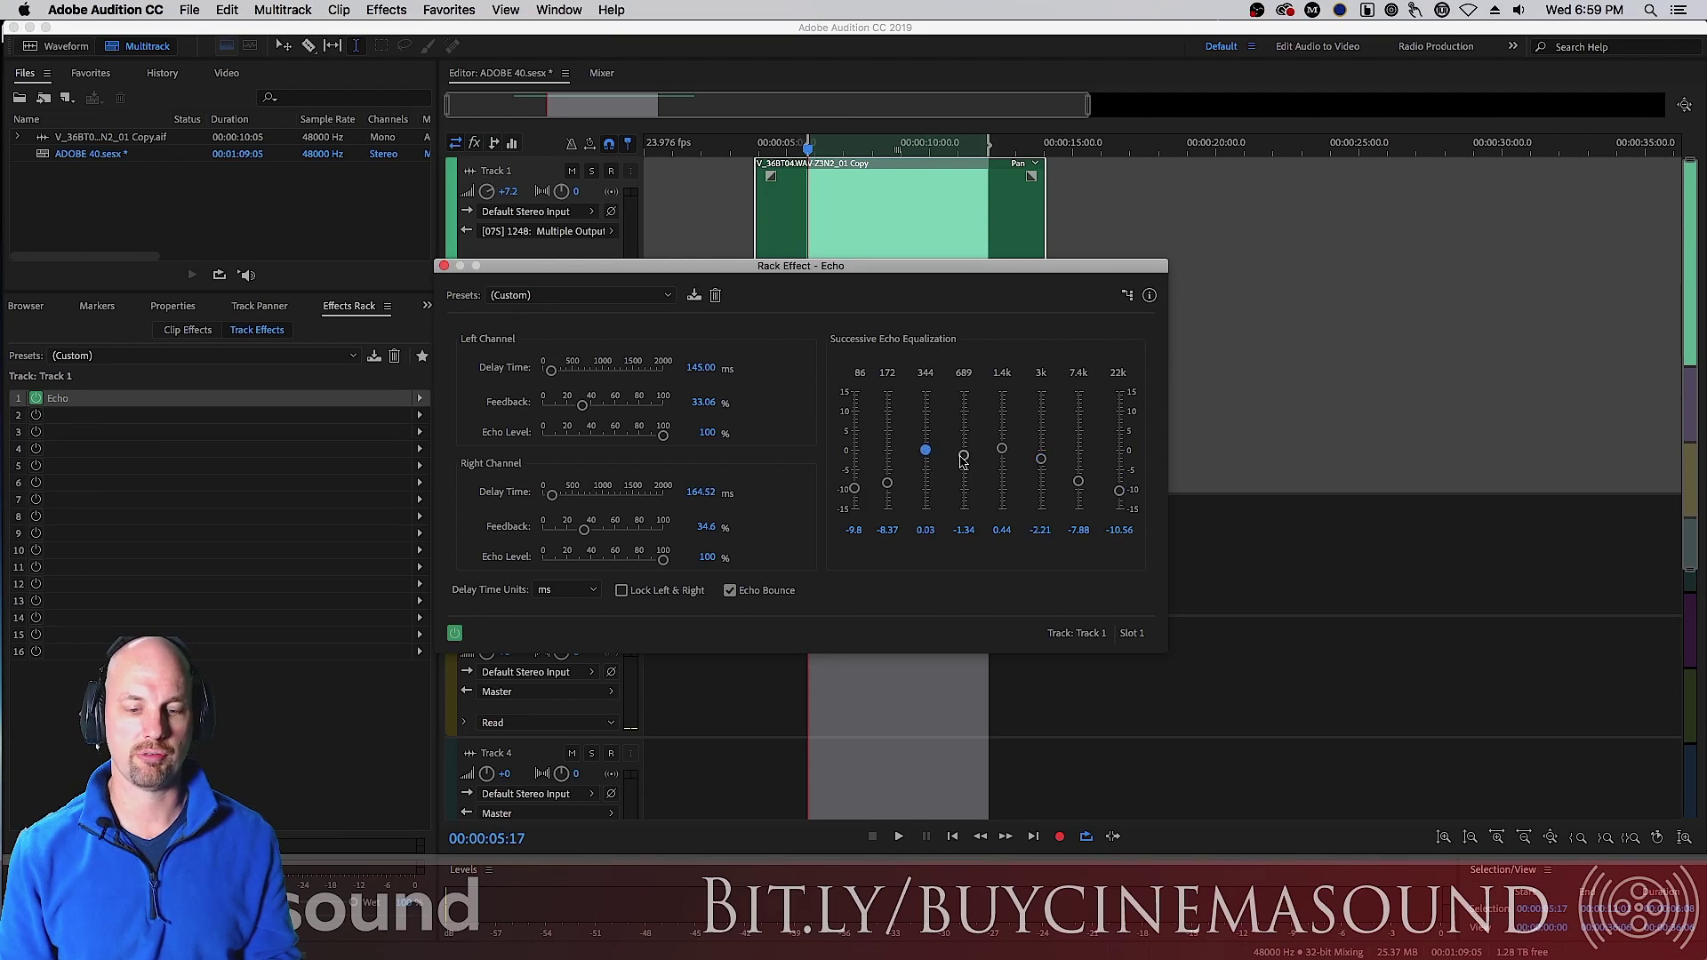
pyautogui.press('space')
pyautogui.moveTo(1042, 459); pyautogui.dragTo(1120, 510)
pyautogui.press('space')
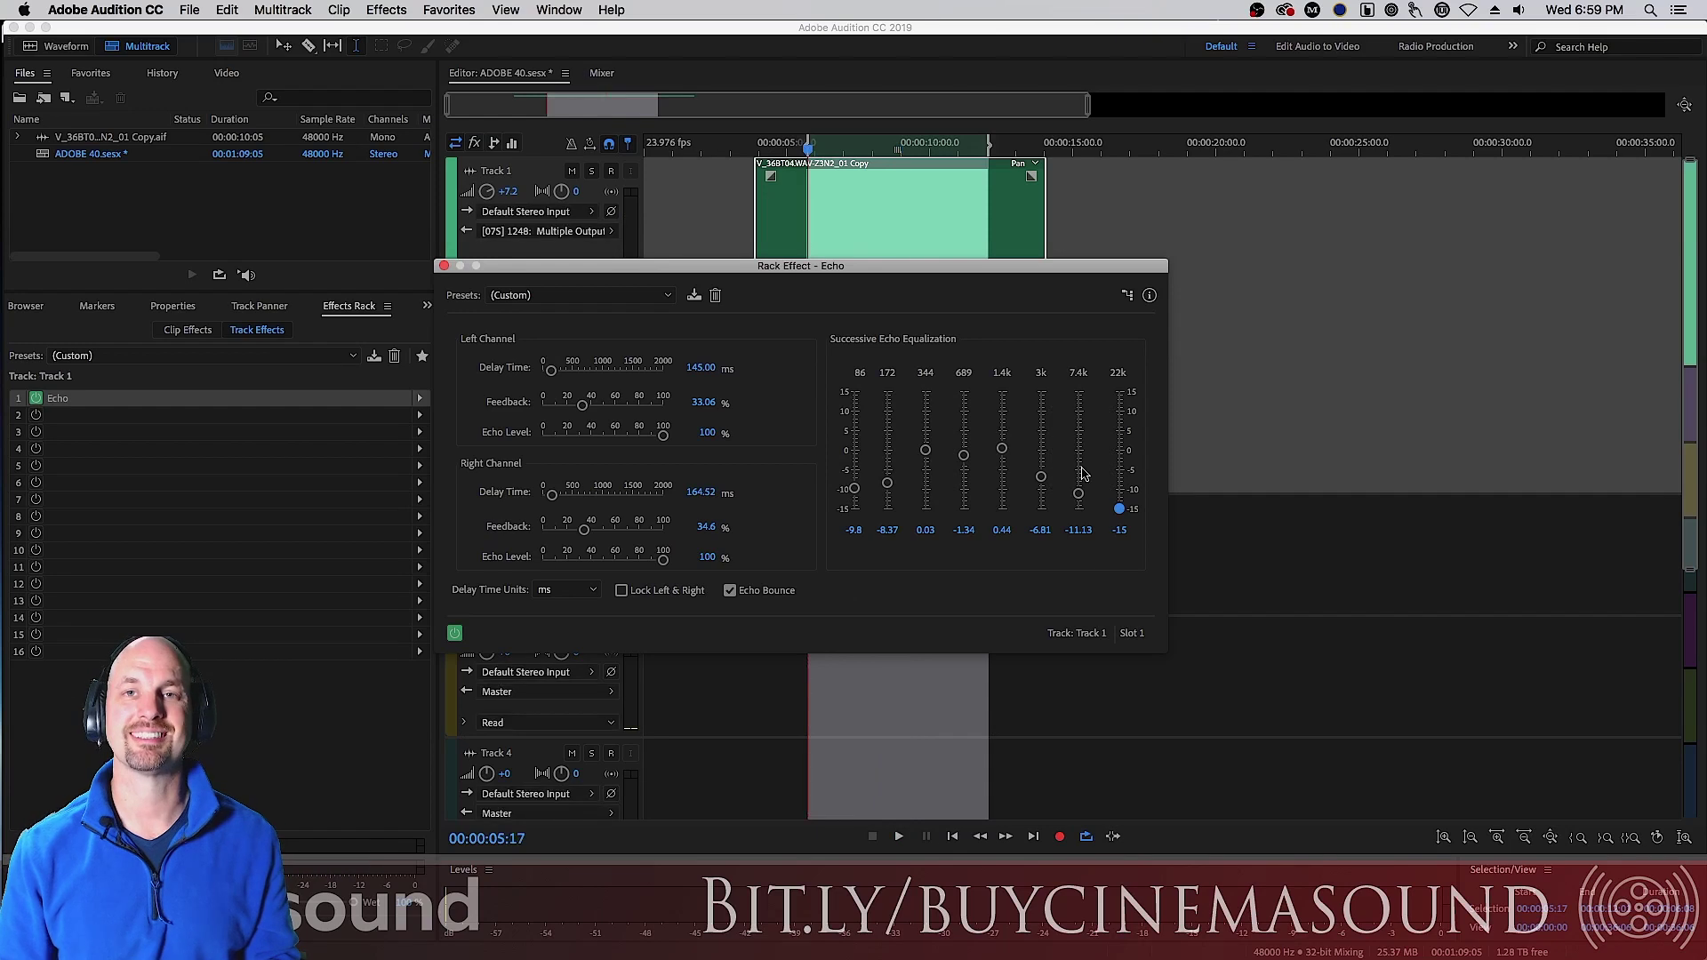
# Step: Reshape the 689 and 3k echo EQ bands and raise 22k to -2.32, previewing the result
pyautogui.press('space')
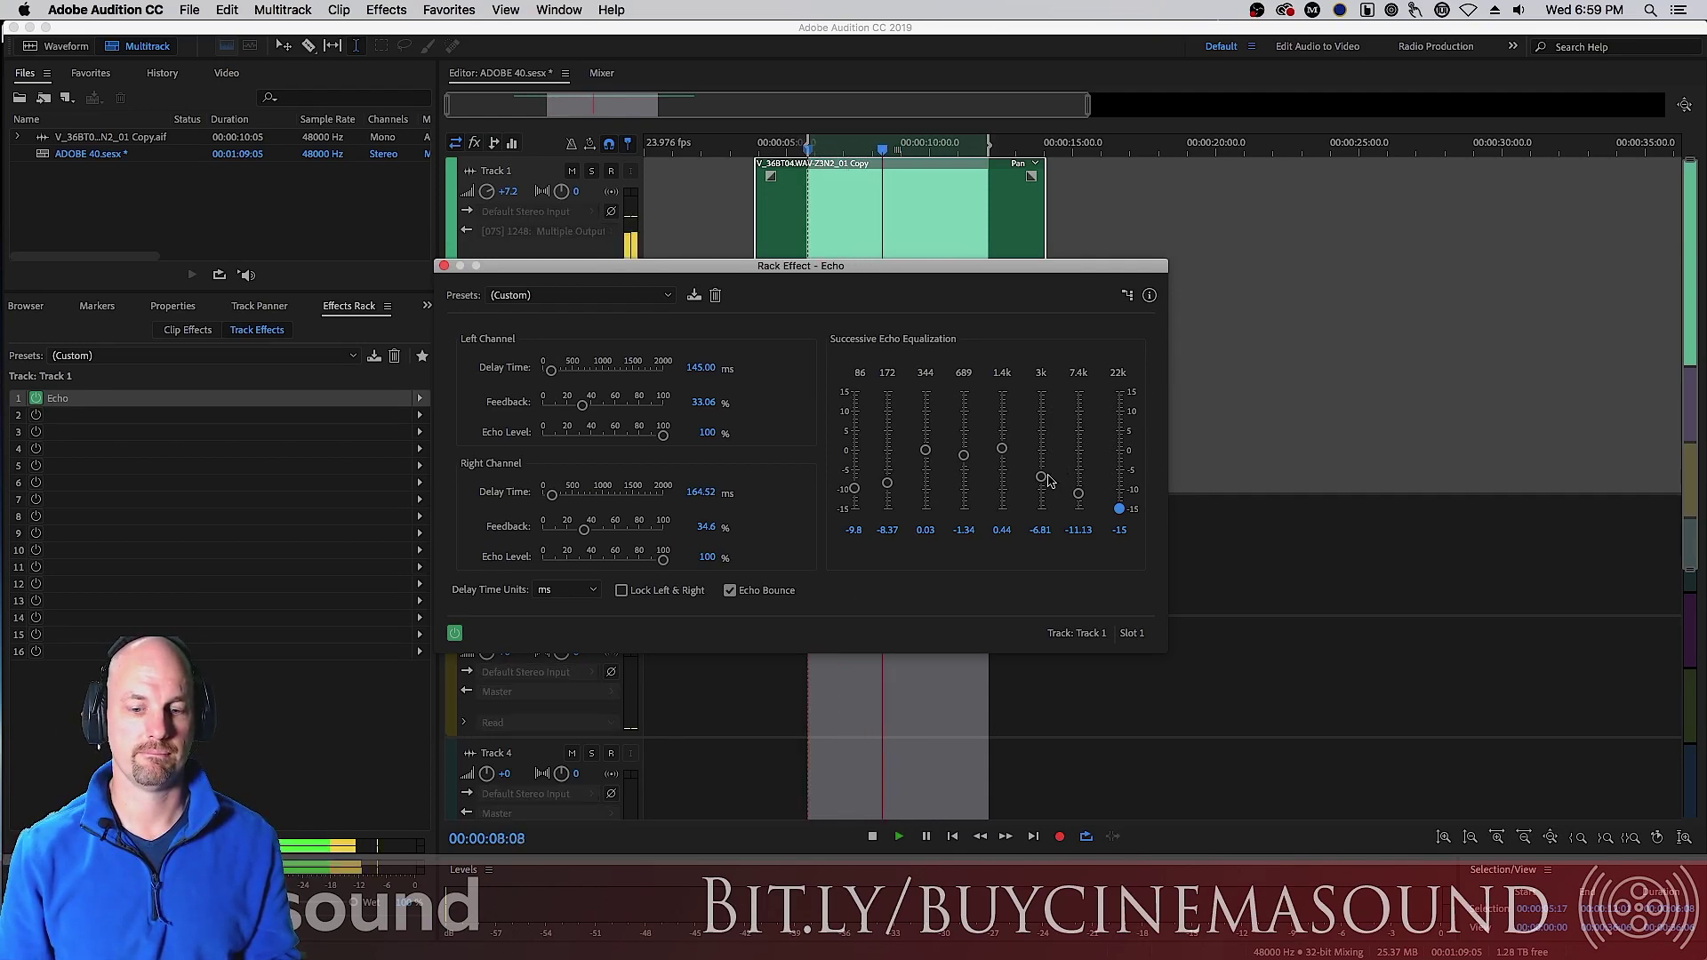
pyautogui.press('space')
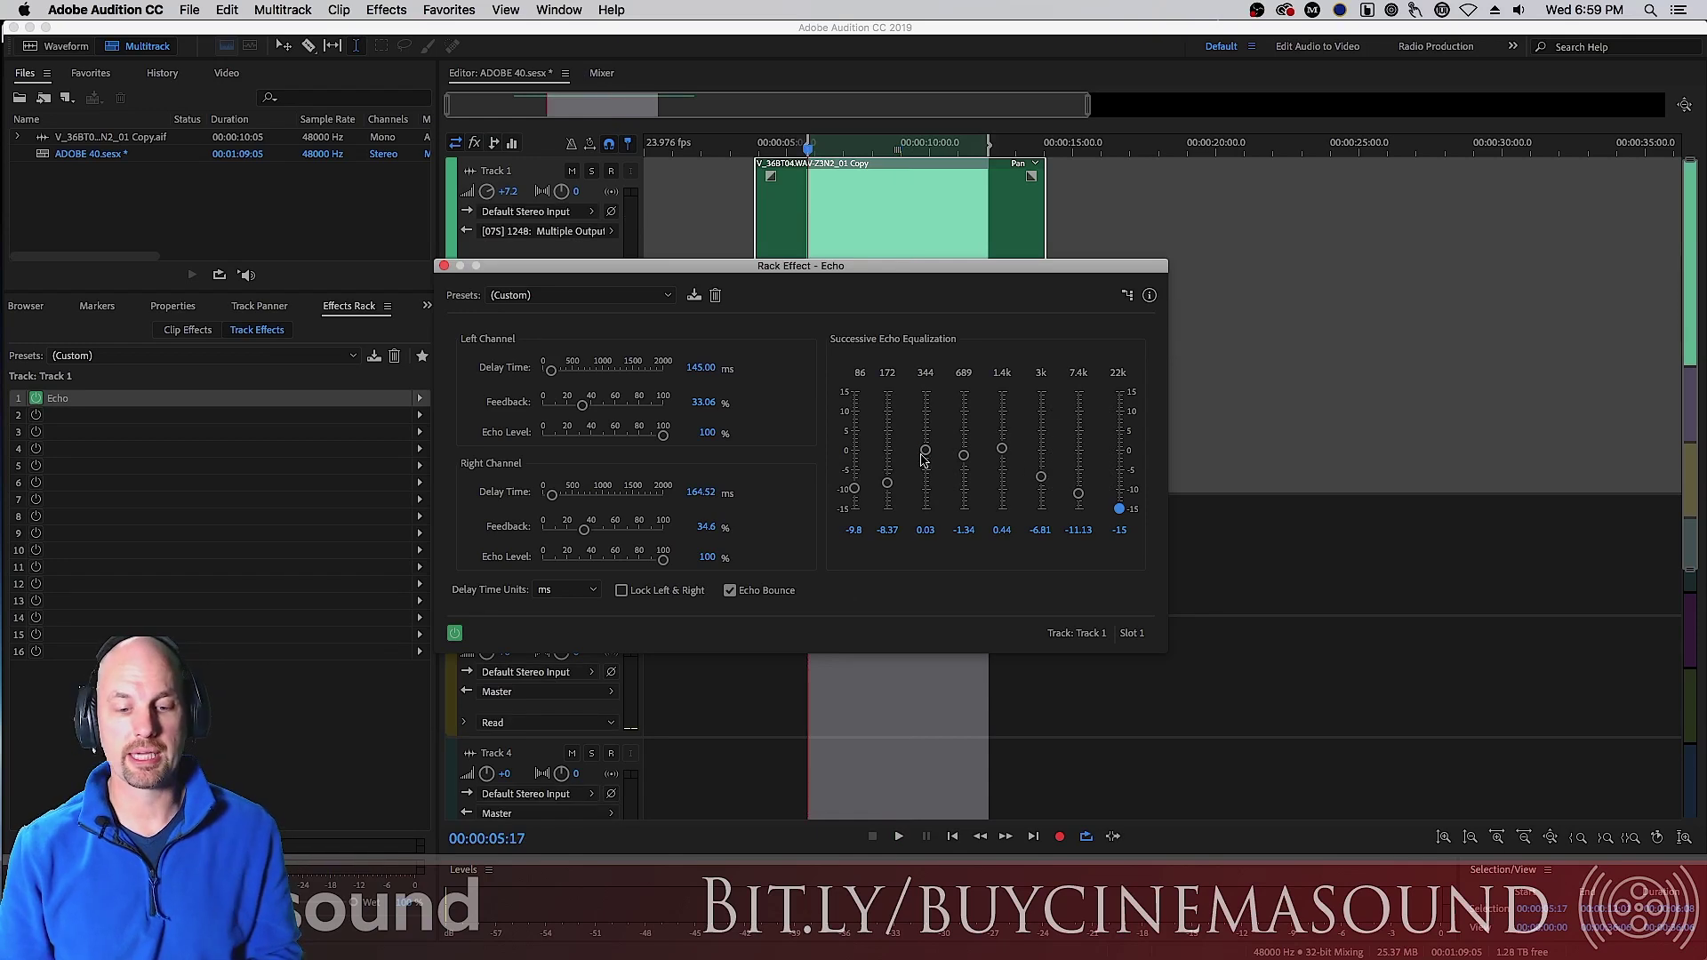
pyautogui.moveTo(963, 458); pyautogui.dragTo(1002, 468)
pyautogui.press('space')
pyautogui.moveTo(1120, 509); pyautogui.dragTo(1119, 459)
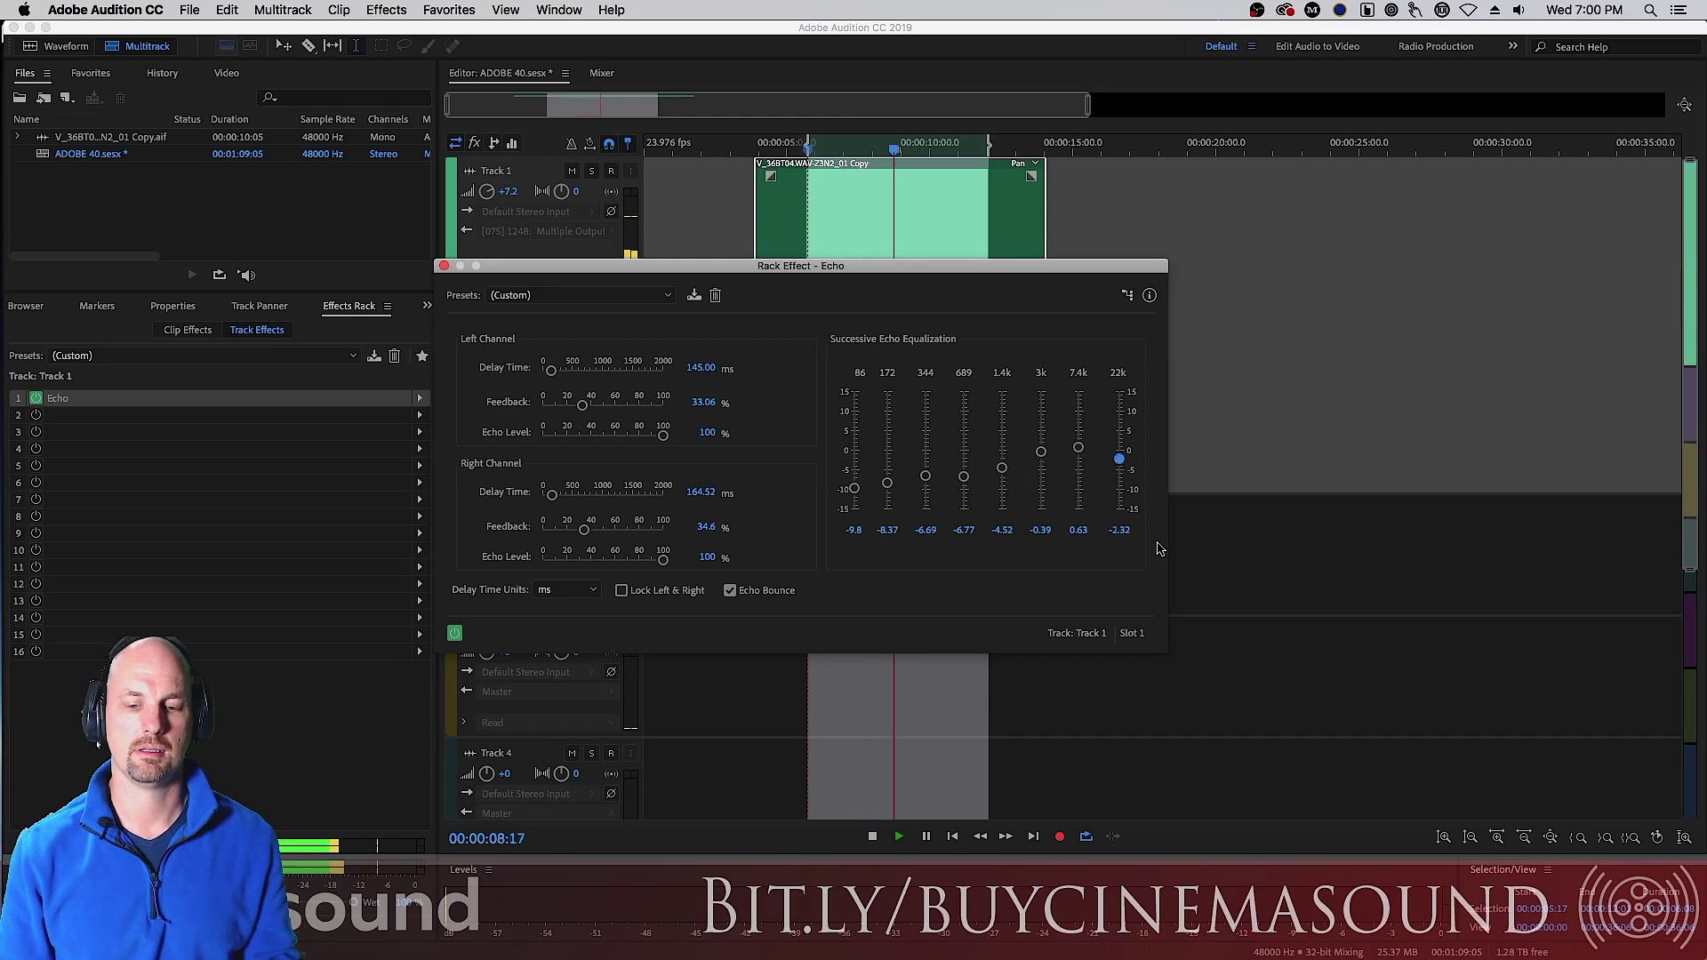
pyautogui.press('space')
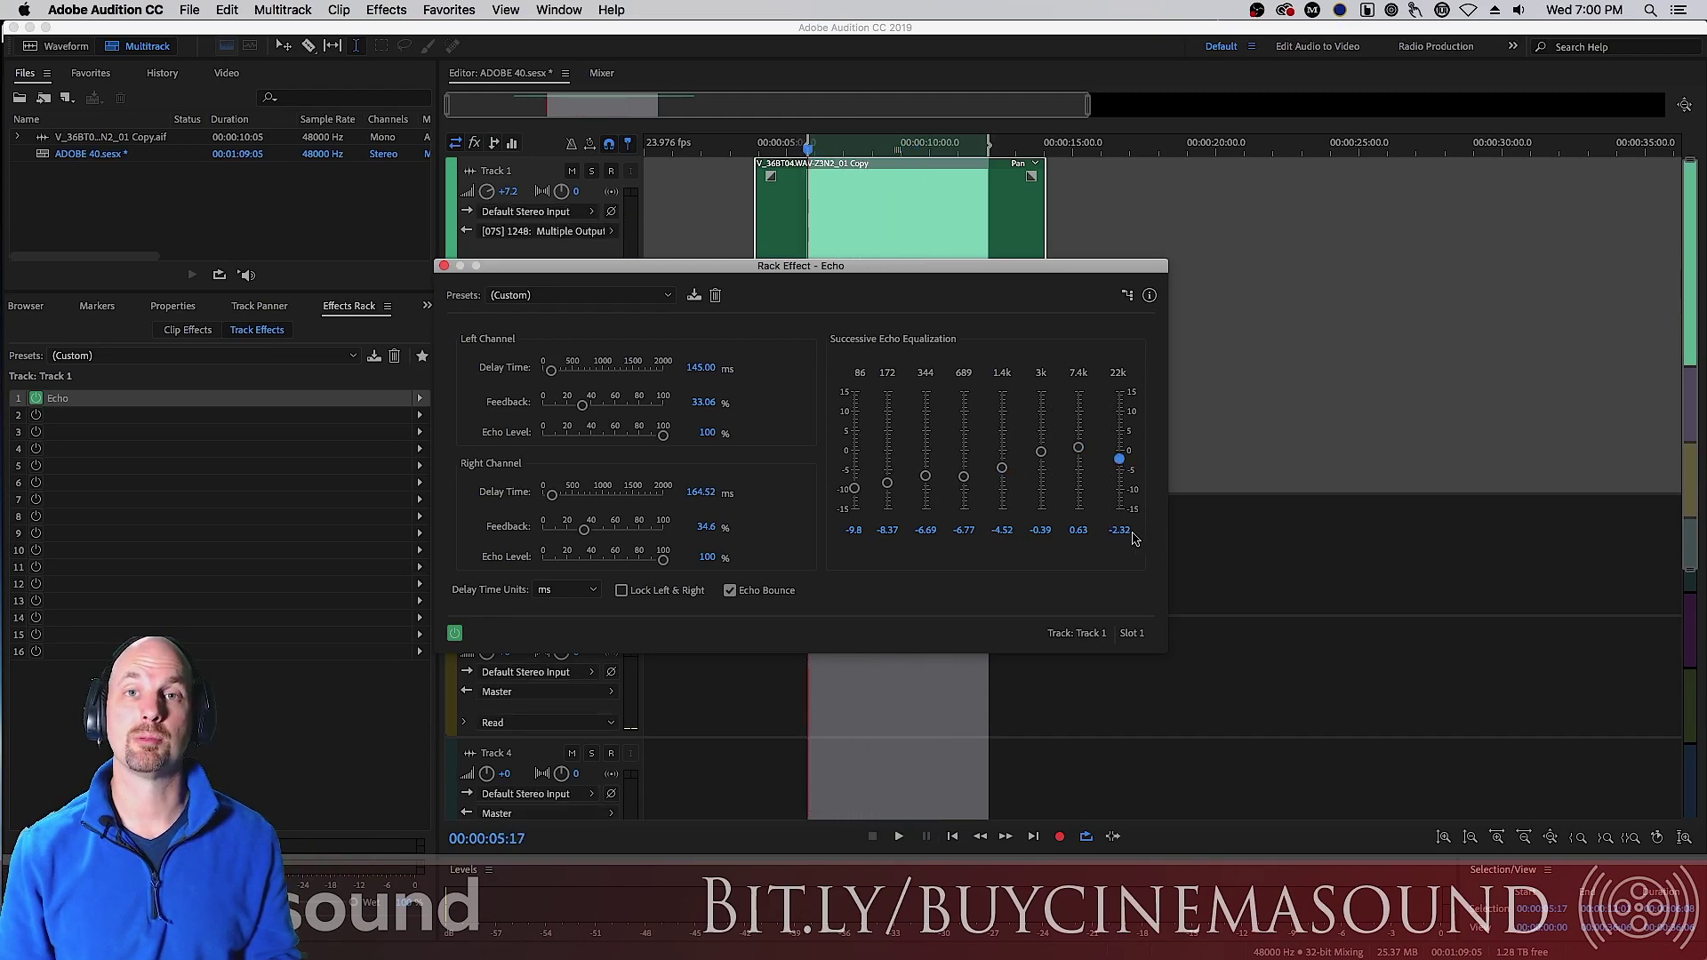